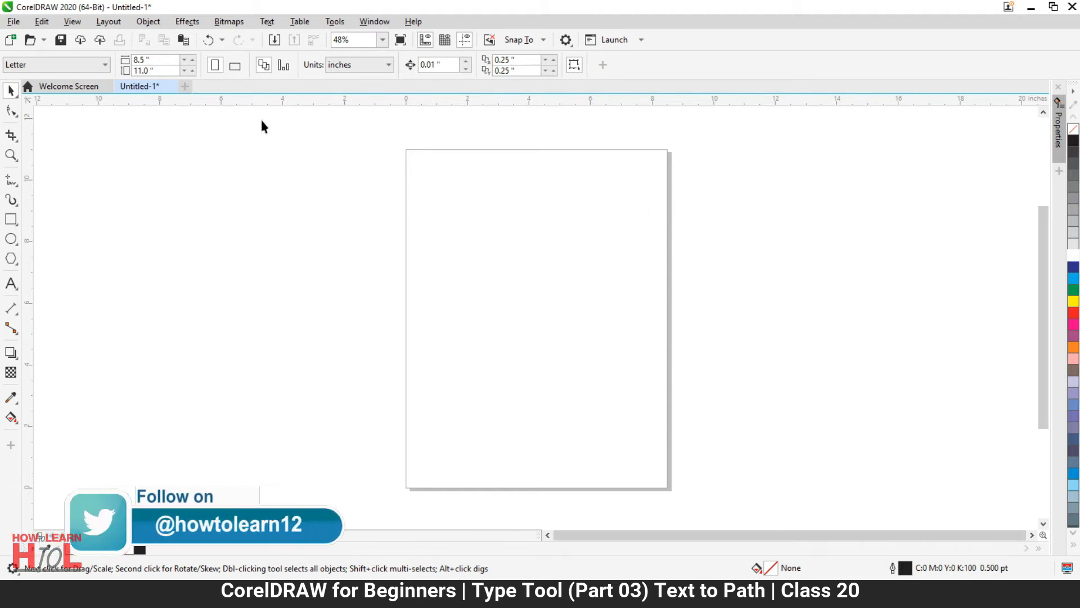
Draw a wavy freehand curve about 17 inches wide across the page and add the text "HOW TO LEARN CORELDRAW" along it
{"action": "left_click", "coordinate": [11, 183]}
{"action": "mouse_move", "coordinate": [292, 258]}
{"action": "left_mouse_down"}
{"action": "mouse_move", "coordinate": [339, 282]}
{"action": "mouse_move", "coordinate": [593, 274]}
{"action": "mouse_move", "coordinate": [763, 305]}
{"action": "mouse_move", "coordinate": [814, 256]}
{"action": "left_mouse_up"}
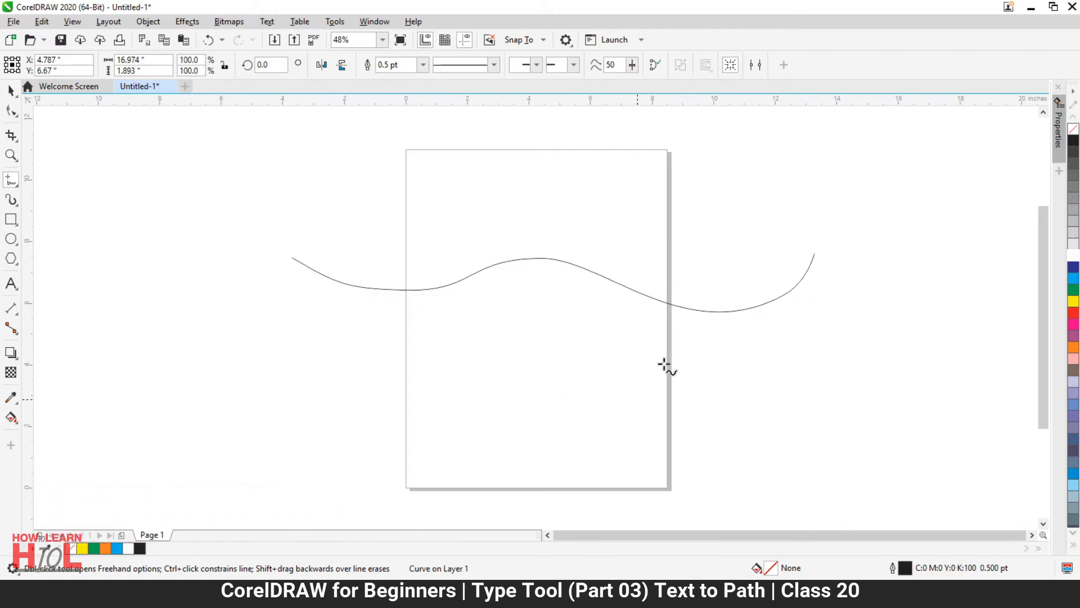
{"action": "left_click", "coordinate": [12, 284]}
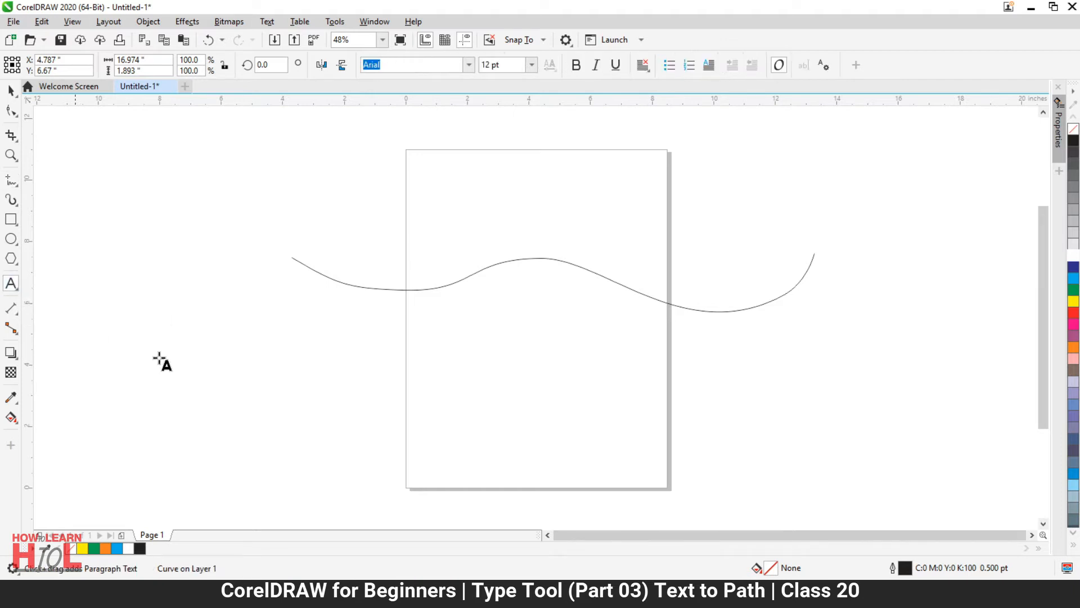
{"action": "left_click", "coordinate": [327, 276]}
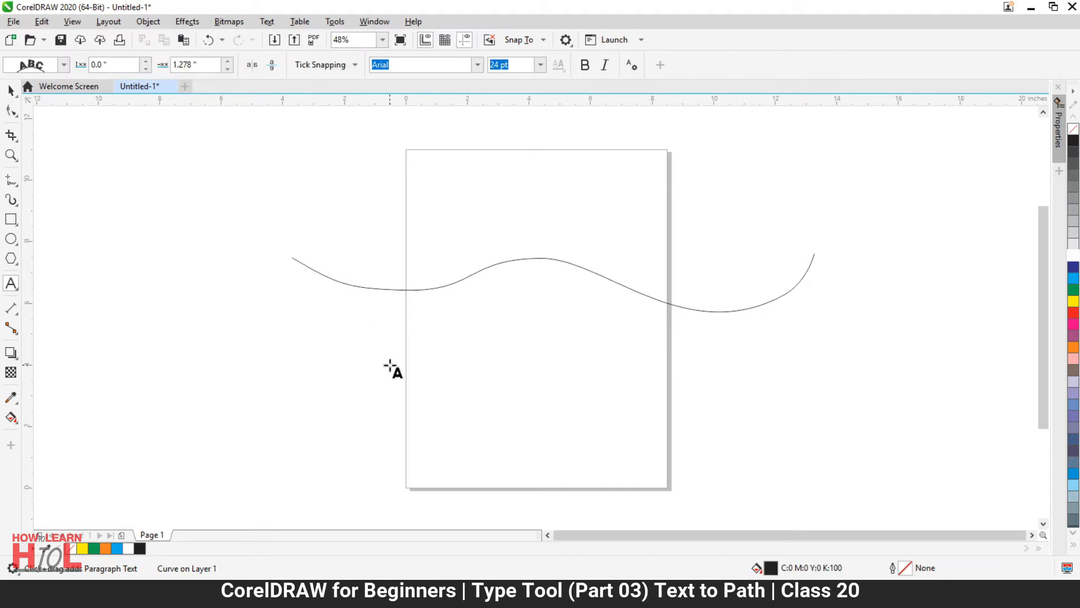
{"action": "type", "text": "HOW TO LEARN CORELDRAW"}
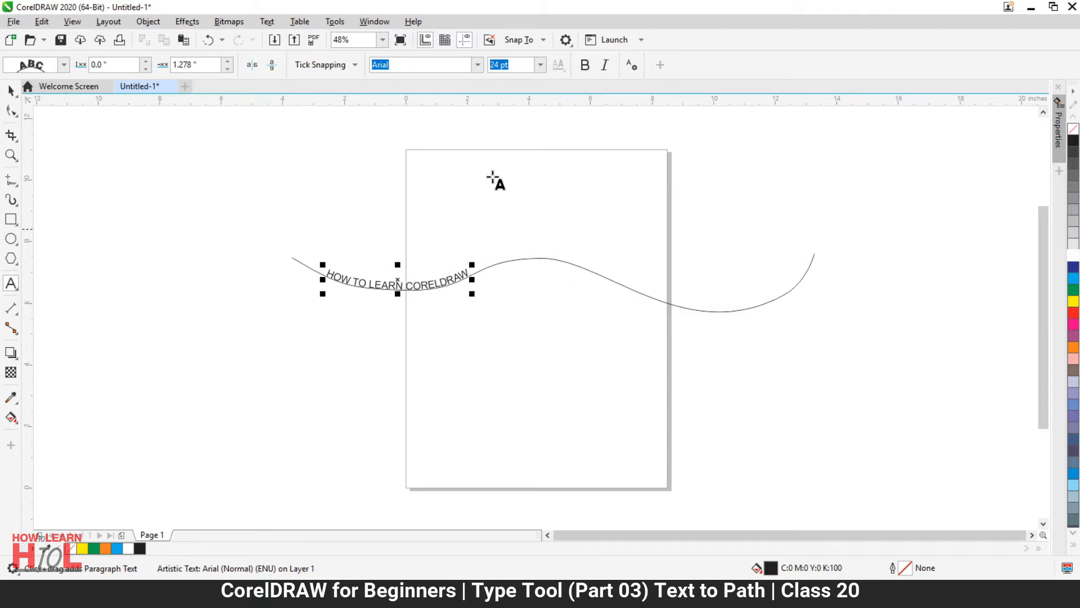
Set the font size of all the text on the wavy curve to 72 pt
{"action": "left_click", "coordinate": [540, 65]}
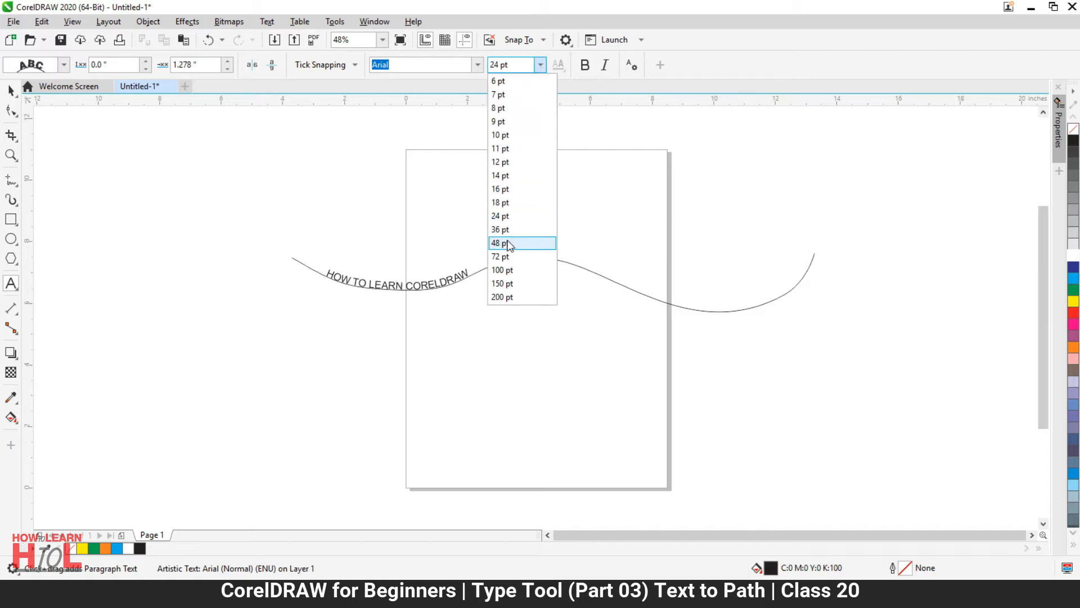
{"action": "key", "text": "Escape"}
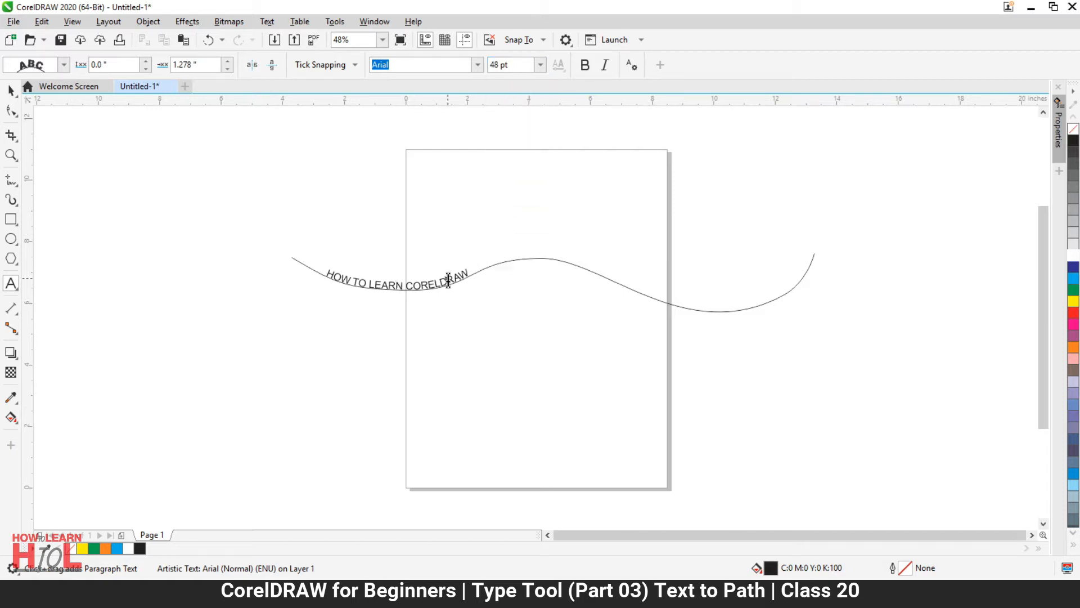
{"action": "left_click", "coordinate": [540, 65]}
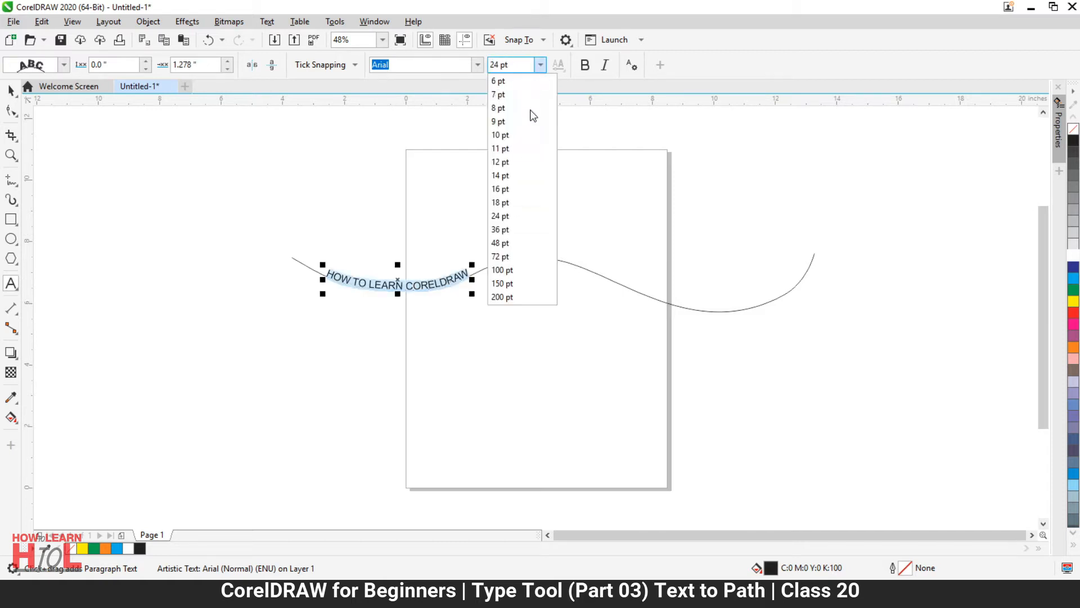
{"action": "left_click", "coordinate": [512, 257]}
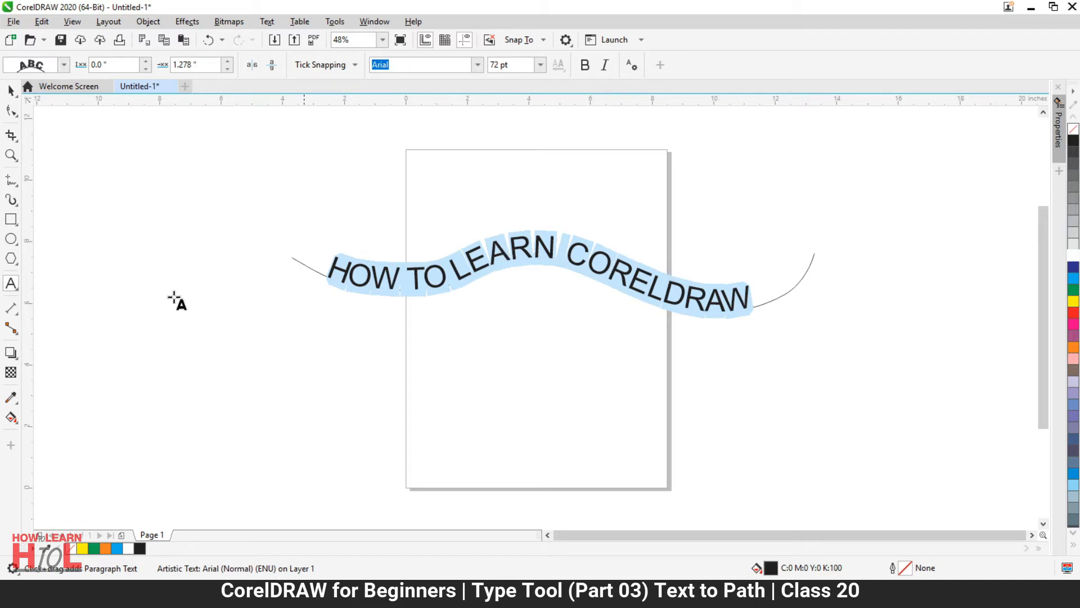
Draw a circle about 4.67 inches in diameter below the wavy text and move its center to about X 3.55, Y 2.68 inches
{"action": "left_click", "coordinate": [11, 240]}
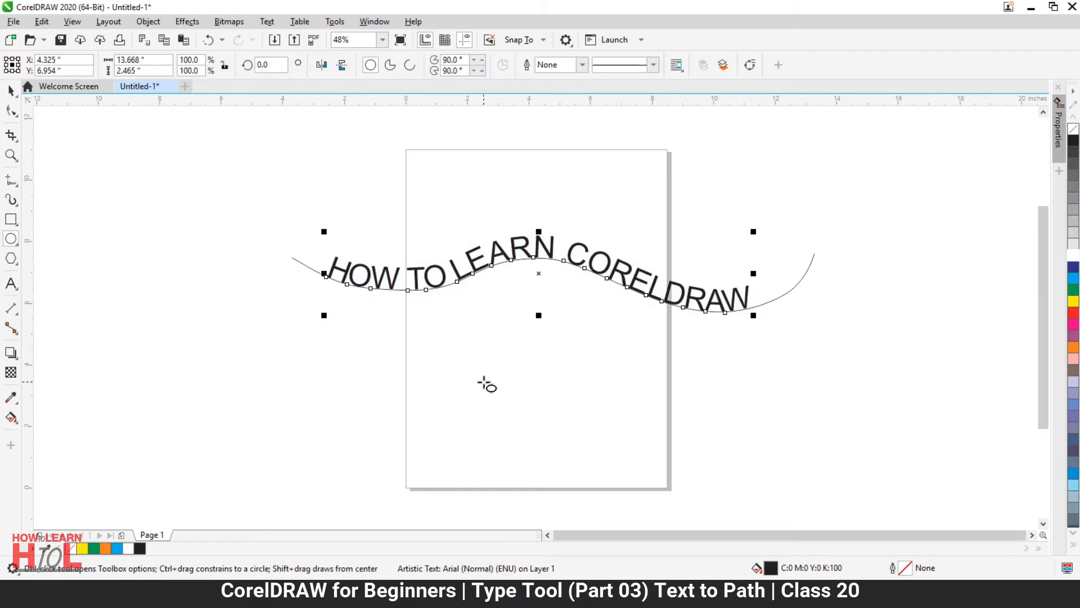
{"action": "left_click_drag", "start_coordinate": [489, 381], "coordinate": [629, 487]}
{"action": "key", "text": "space"}
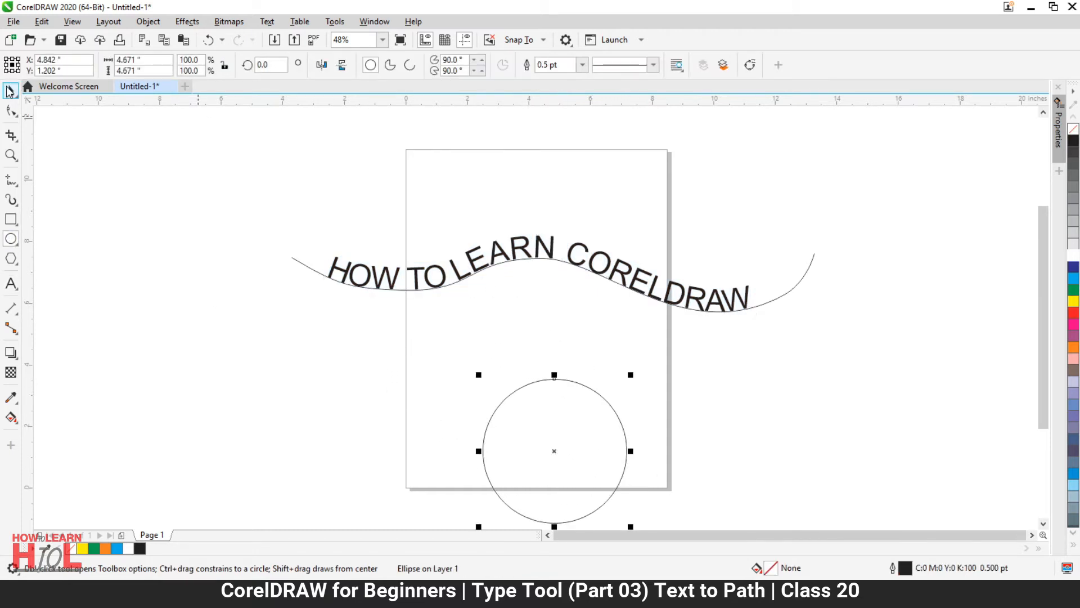
{"action": "left_click_drag", "start_coordinate": [606, 403], "coordinate": [566, 356]}
Add the text "HOW TO LEARN CORELDRAW IN URDU HINDI" along the outside of the circle
{"action": "scroll", "coordinate": [543, 360], "scroll_direction": "up", "scroll_amount": 2}
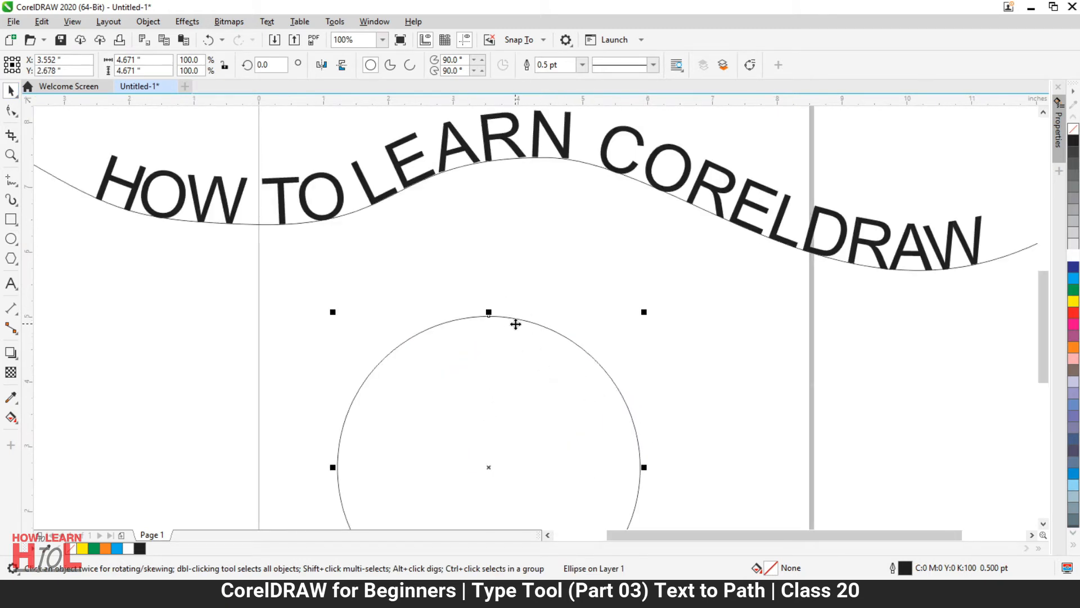
{"action": "scroll", "coordinate": [515, 324], "scroll_direction": "down", "scroll_amount": 2}
{"action": "key", "text": "z"}
{"action": "left_click_drag", "start_coordinate": [399, 311], "coordinate": [621, 497]}
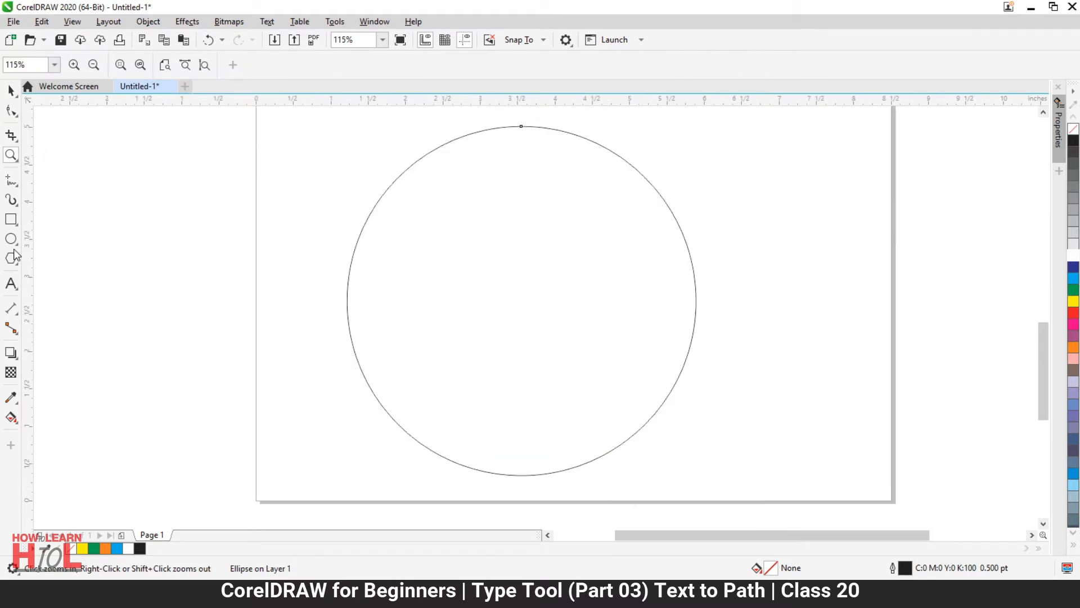
{"action": "left_click", "coordinate": [11, 283]}
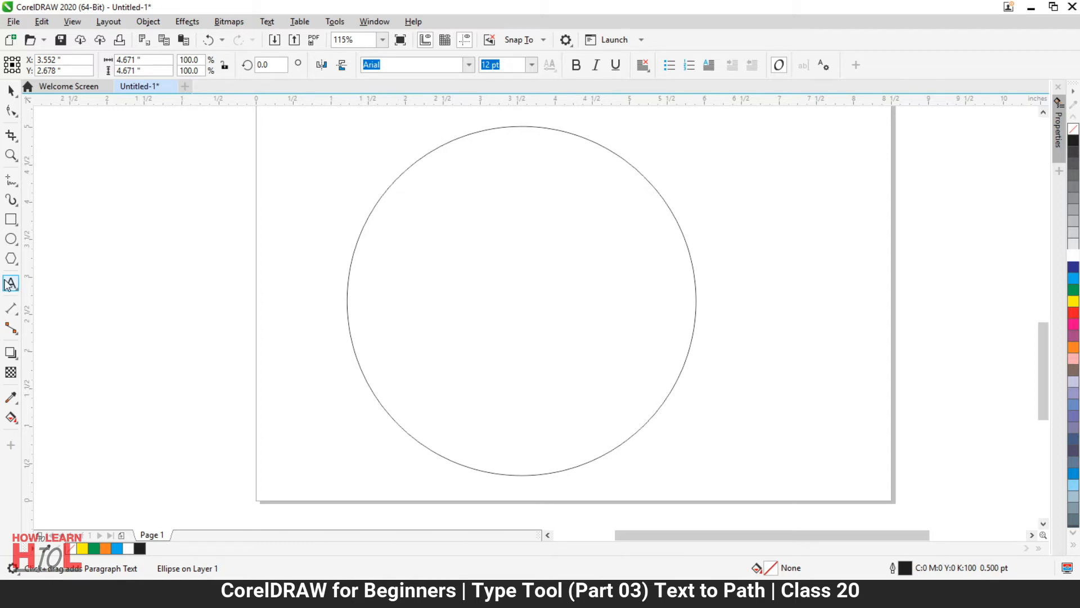
{"action": "left_click", "coordinate": [431, 151]}
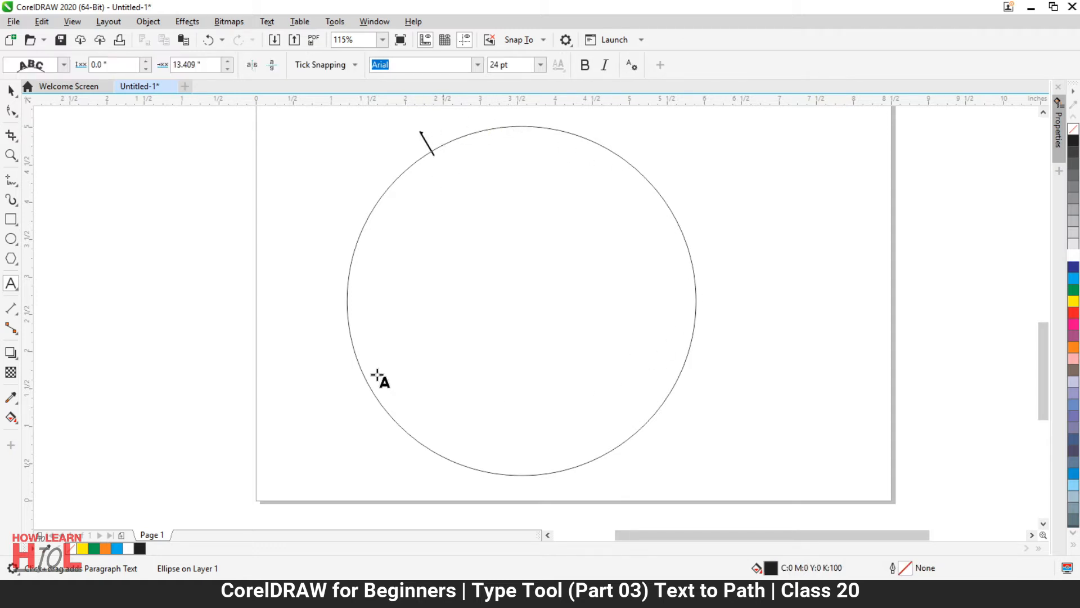
{"action": "type", "text": "HOW TO LEARN"}
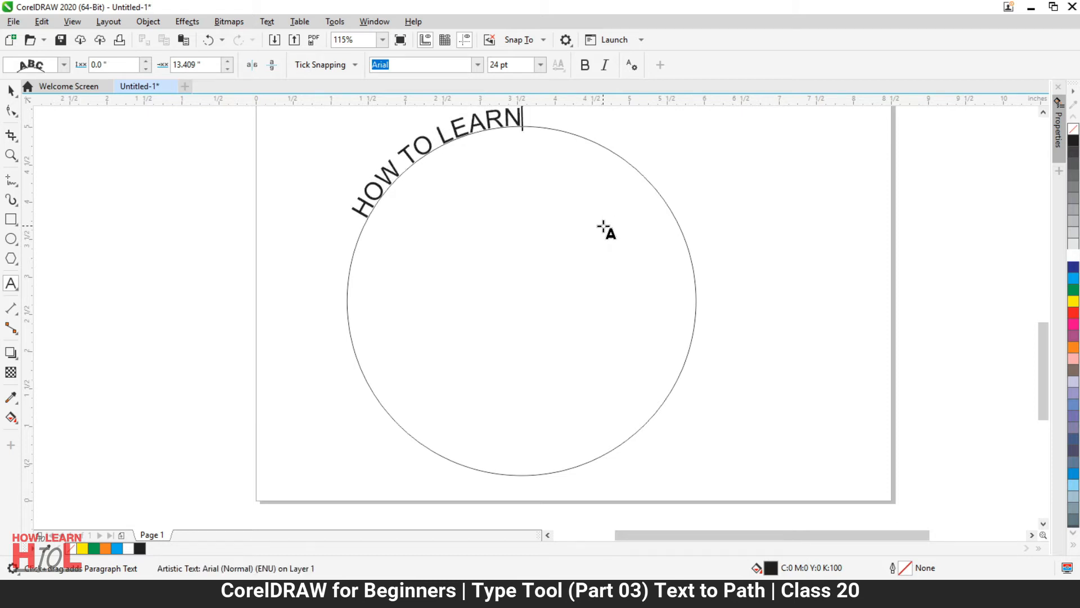
{"action": "type", "text": " CO"}
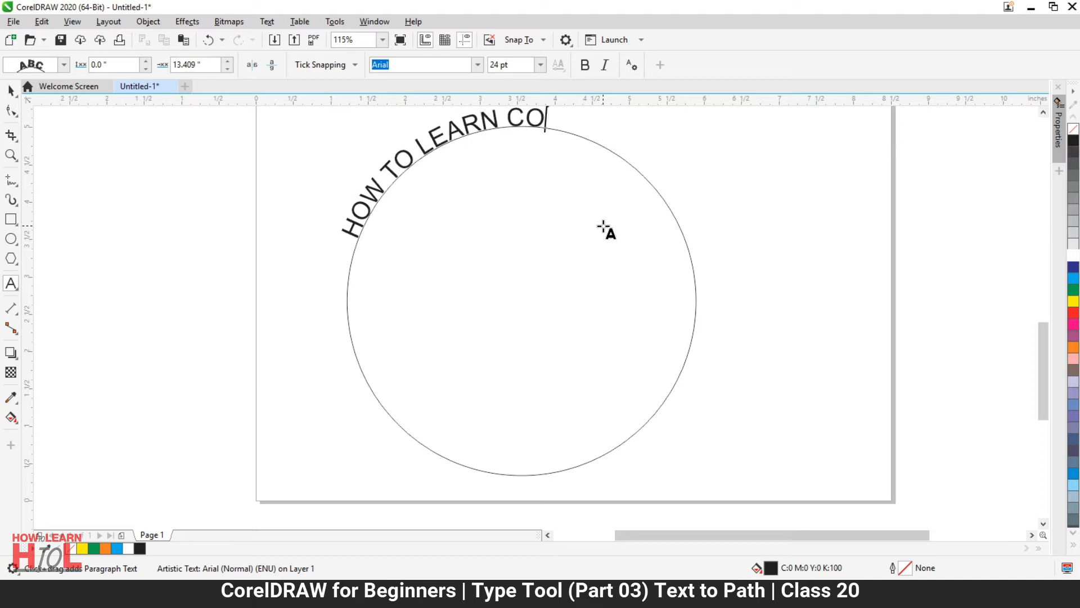
{"action": "type", "text": "RELDRAW"}
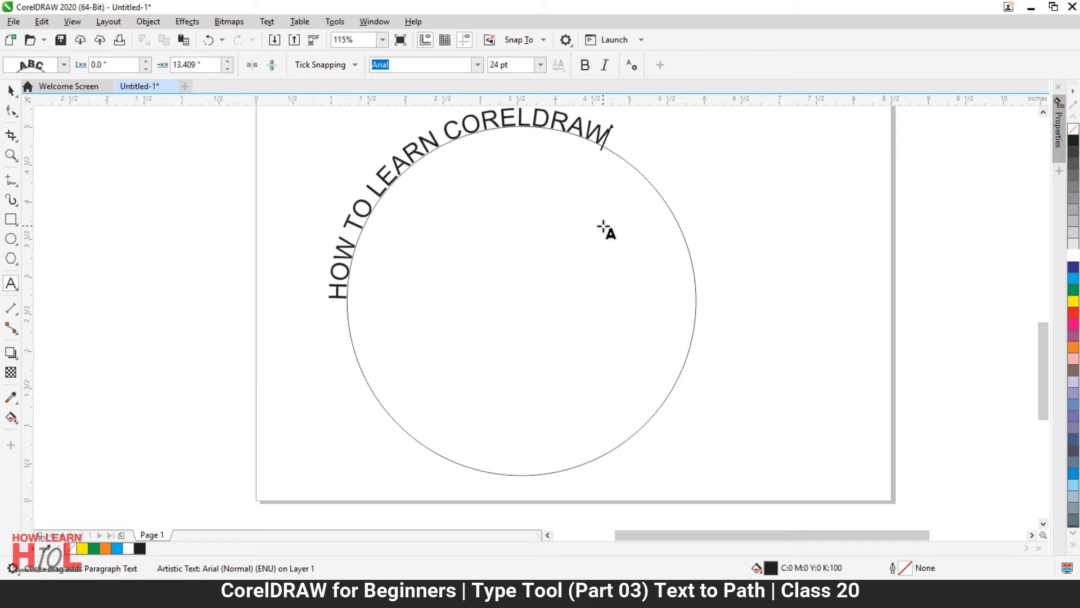
{"action": "type", "text": " I"}
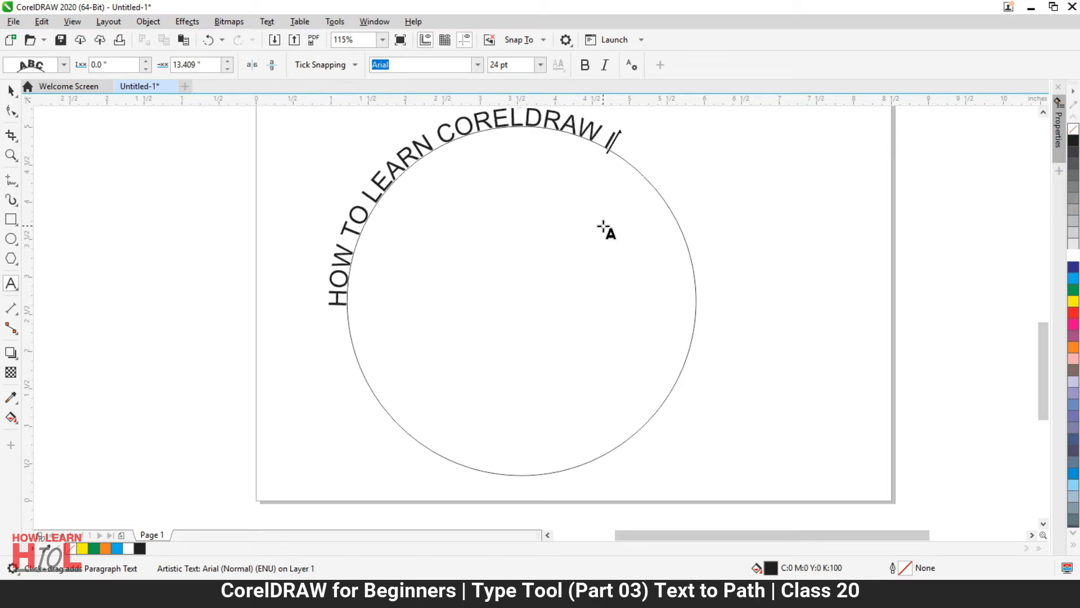
{"action": "type", "text": "N URDU HINDI"}
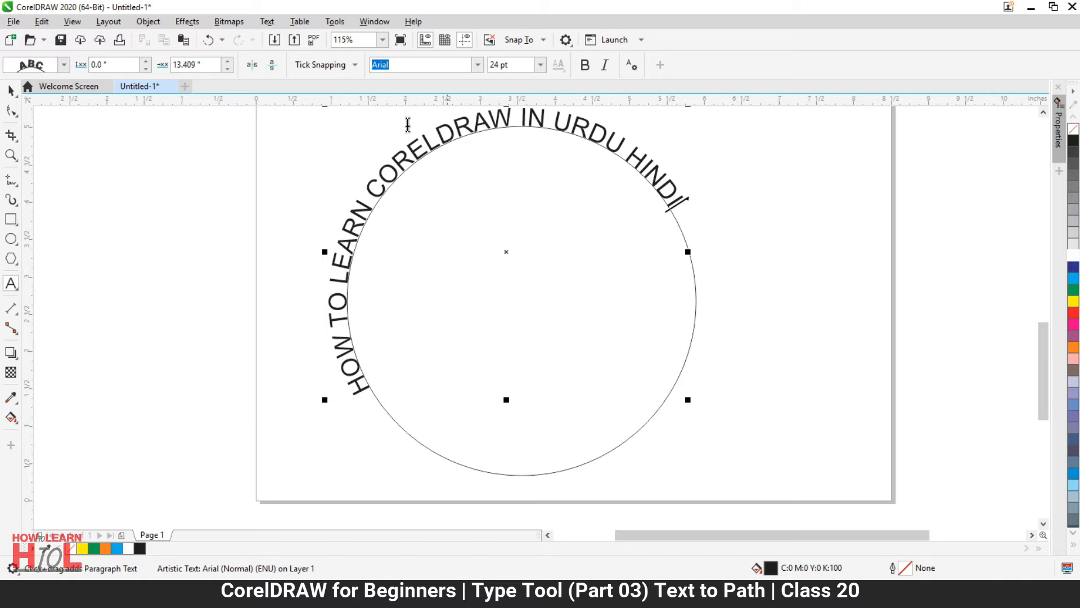
Try the four other text orientations on the circle's text and restore the first orientation
{"action": "left_click", "coordinate": [65, 64]}
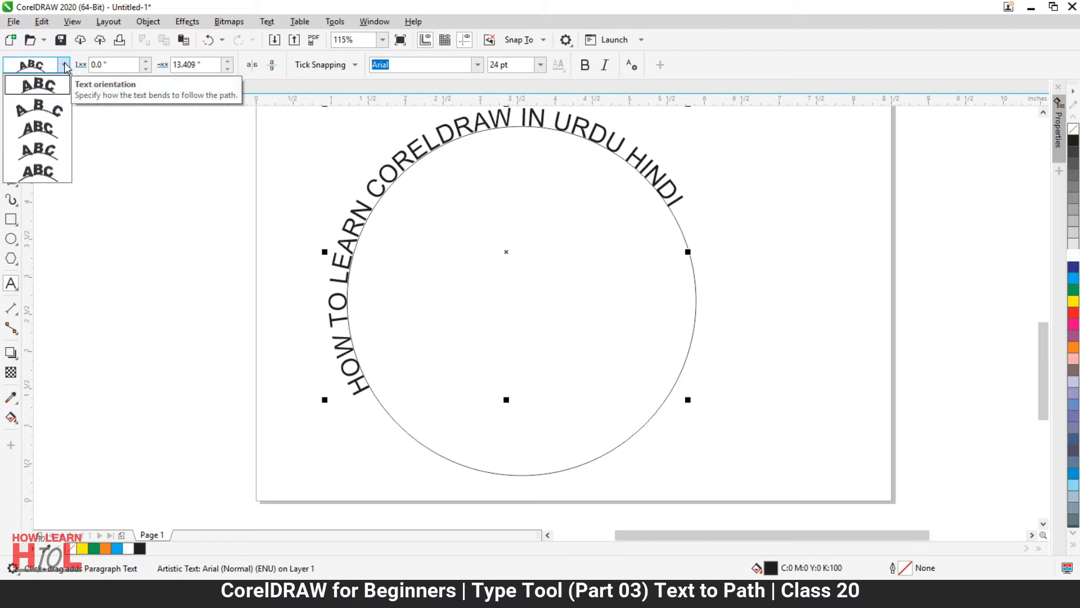
{"action": "left_click", "coordinate": [50, 174]}
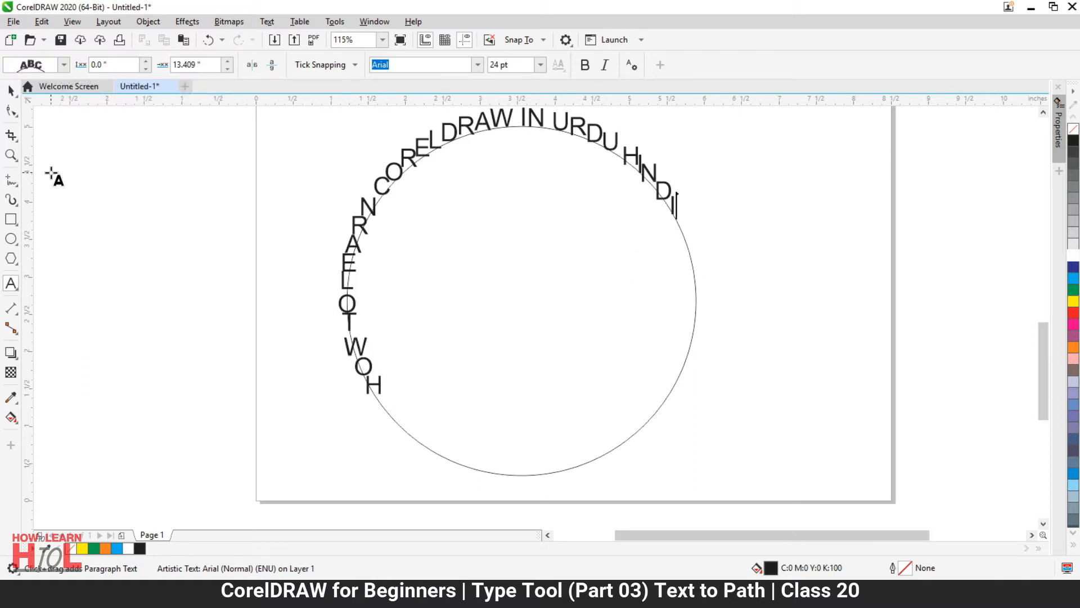
{"action": "left_click", "coordinate": [64, 65]}
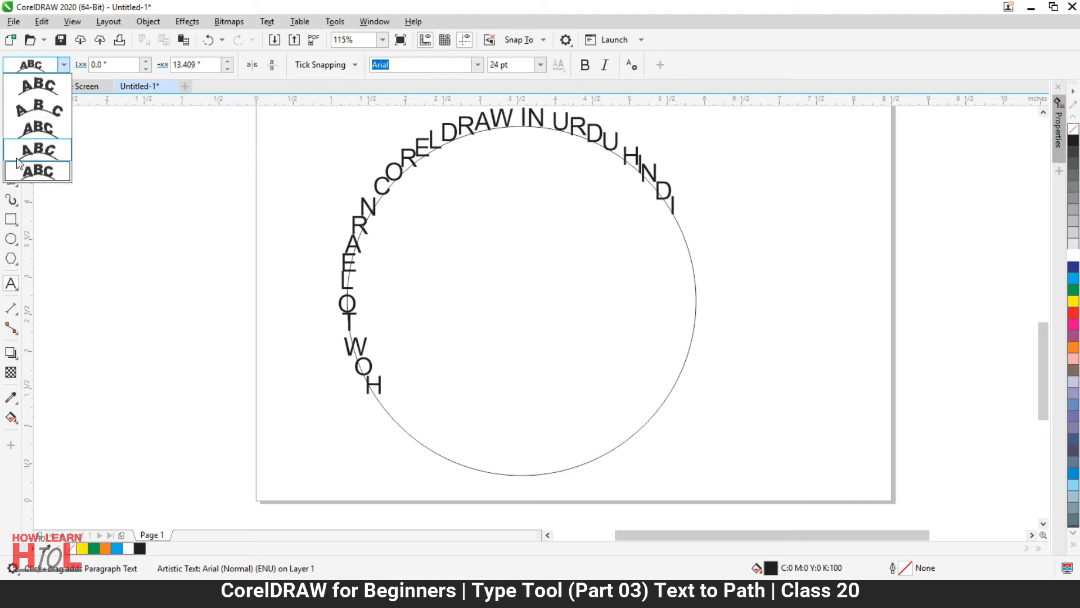
{"action": "left_click", "coordinate": [40, 149]}
{"action": "left_click", "coordinate": [64, 64]}
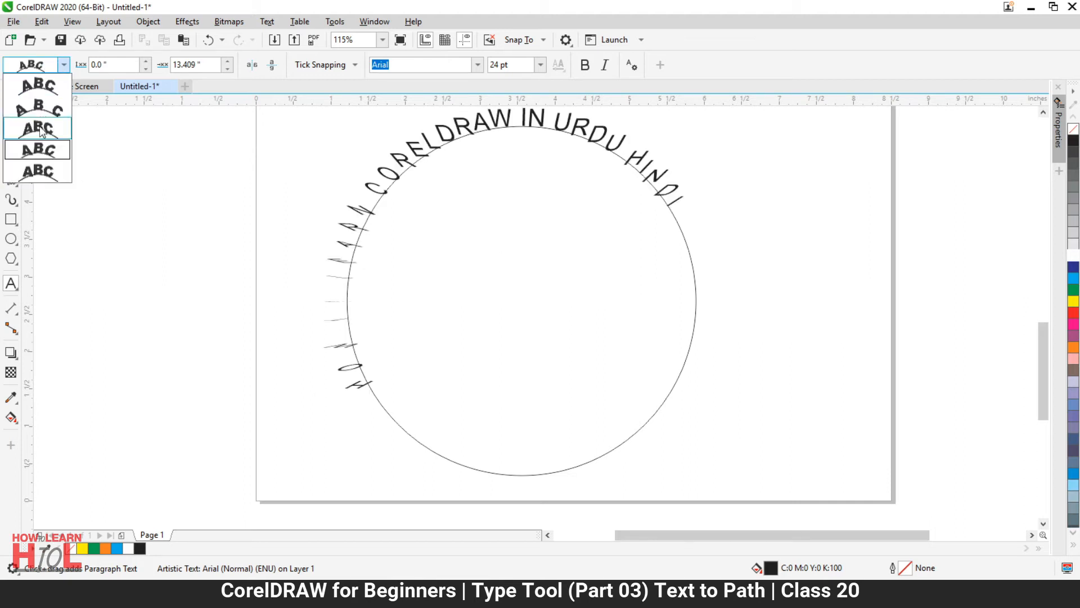
{"action": "left_click", "coordinate": [41, 131]}
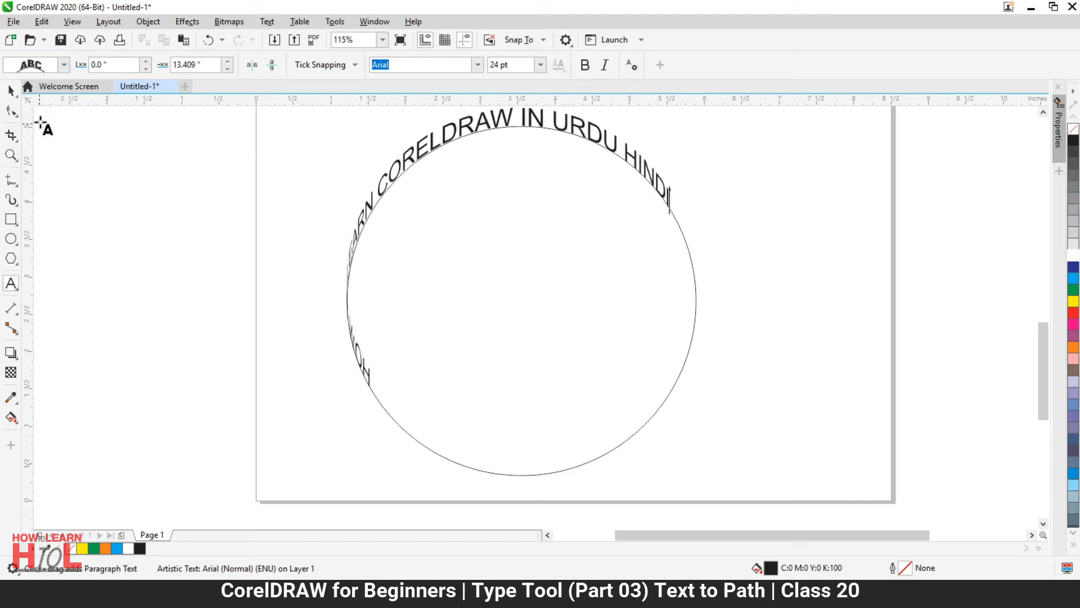
{"action": "left_click", "coordinate": [66, 64]}
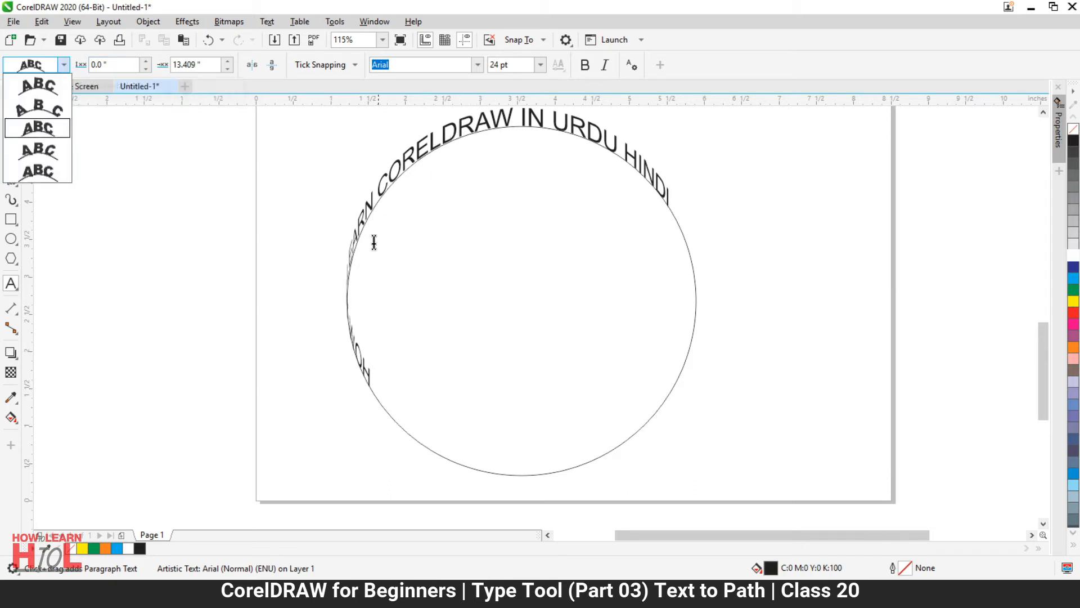
{"action": "left_click", "coordinate": [35, 110]}
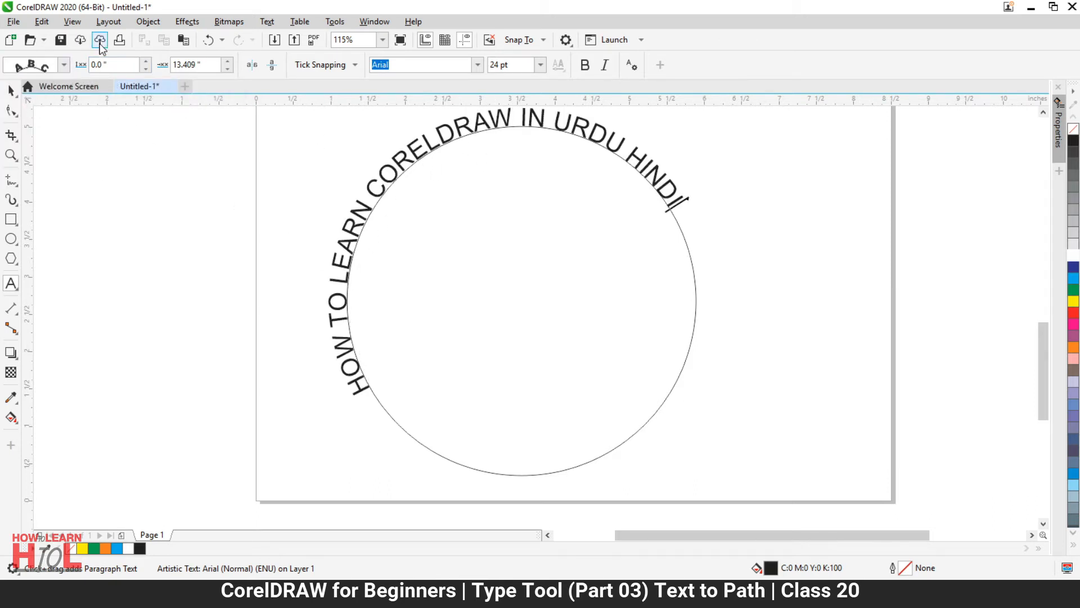
{"action": "left_click", "coordinate": [53, 66]}
{"action": "left_click", "coordinate": [30, 86]}
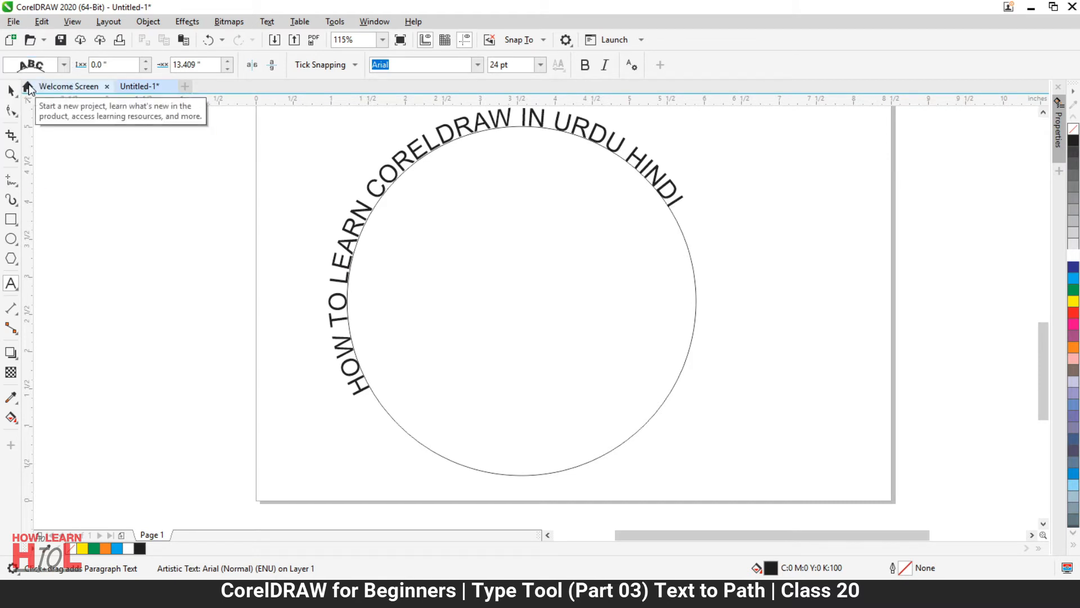
{"action": "left_click", "coordinate": [61, 66]}
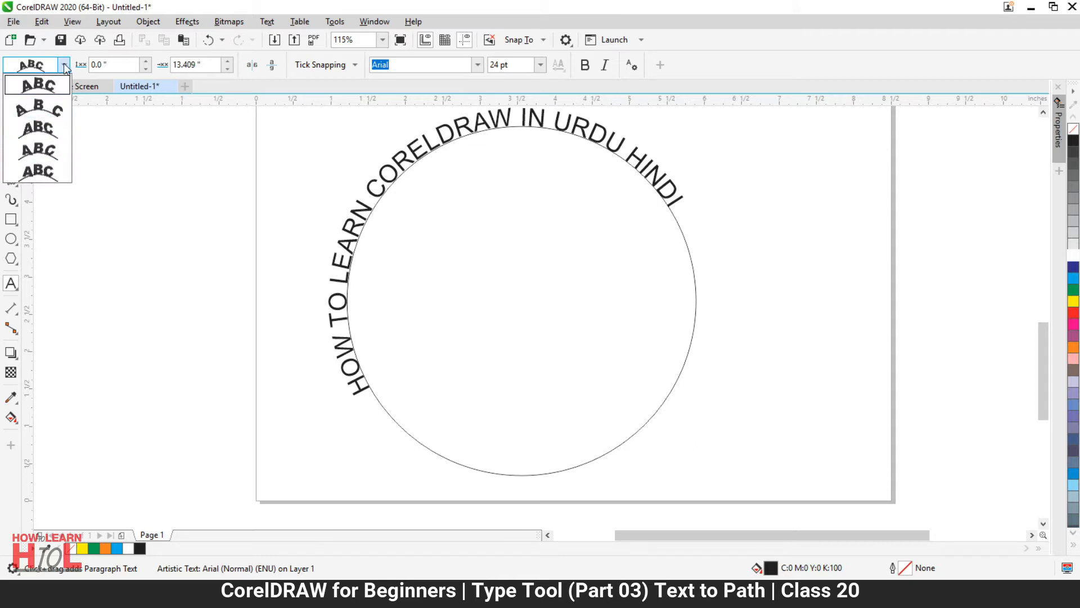
{"action": "left_click", "coordinate": [64, 66]}
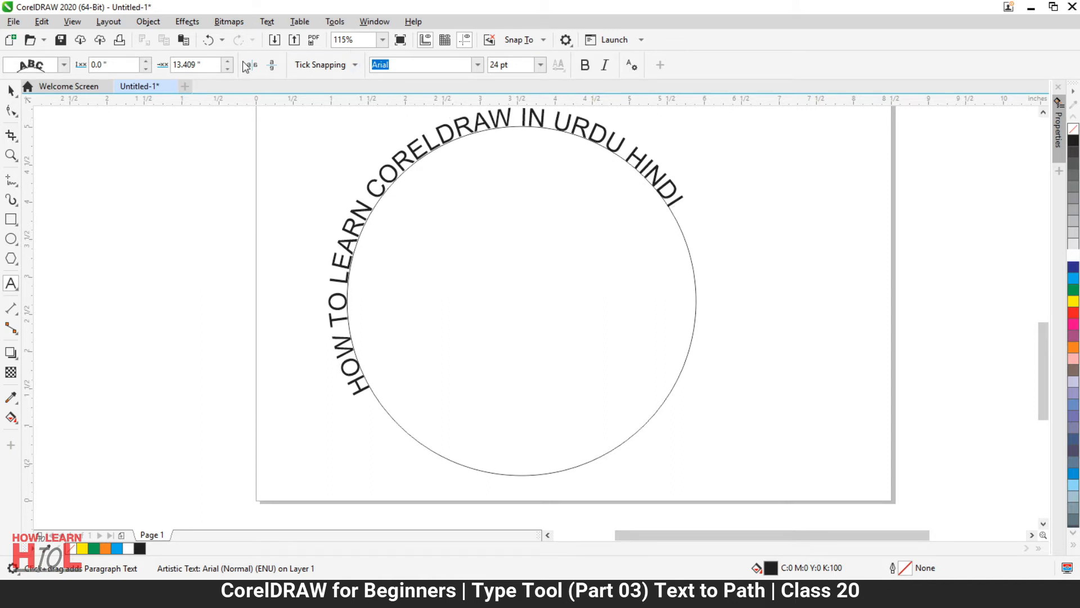
Set the circle text's distance from the path to 0.4 inches
{"action": "left_click", "coordinate": [147, 62]}
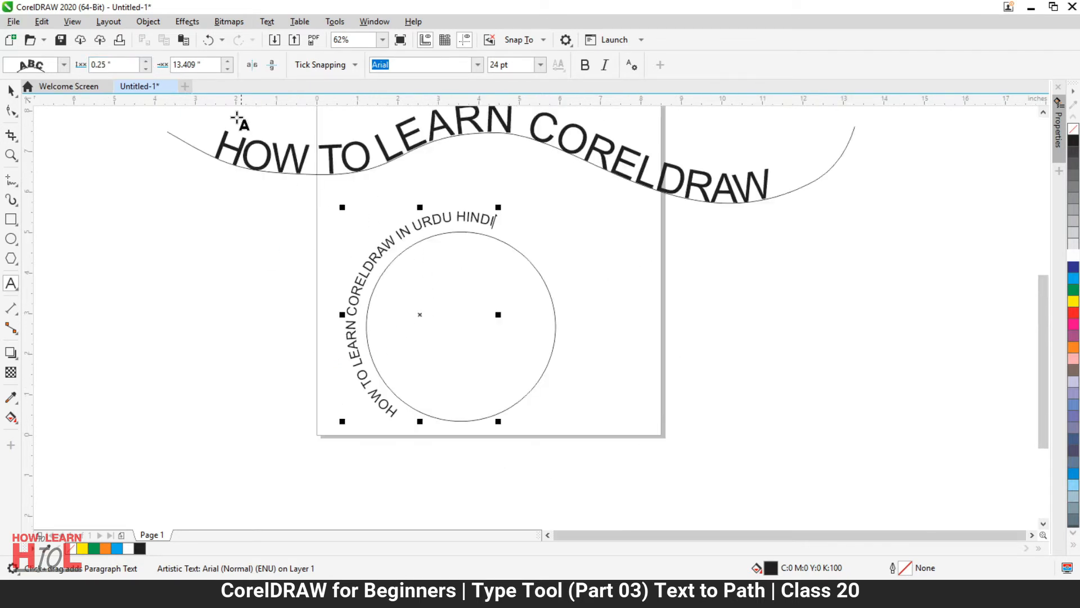
{"action": "left_click", "coordinate": [145, 62]}
{"action": "left_click", "coordinate": [146, 62]}
{"action": "left_click", "coordinate": [146, 62]}
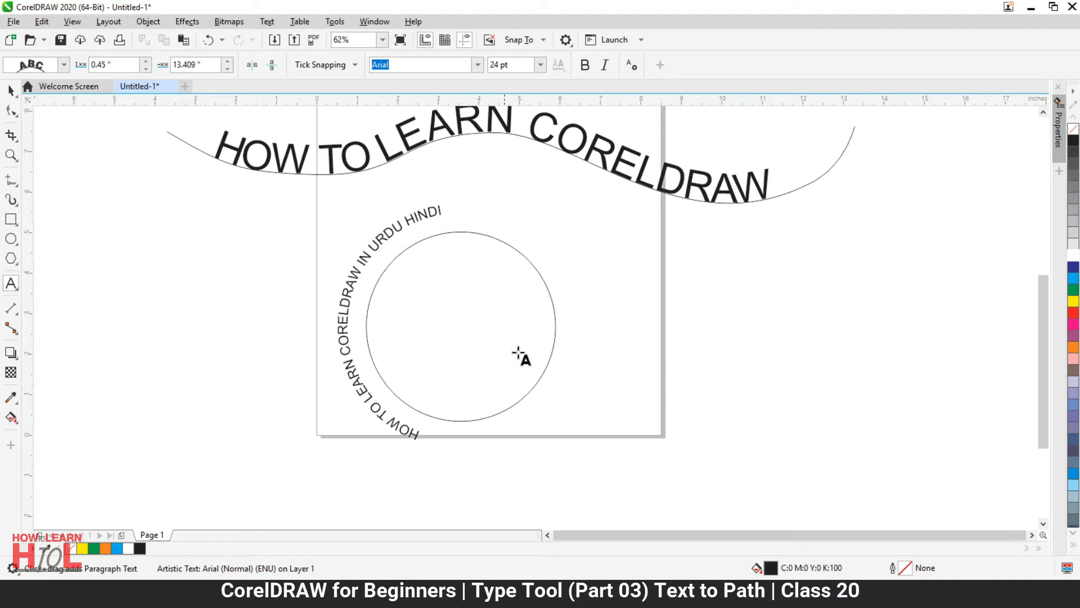
{"action": "left_click", "coordinate": [146, 68]}
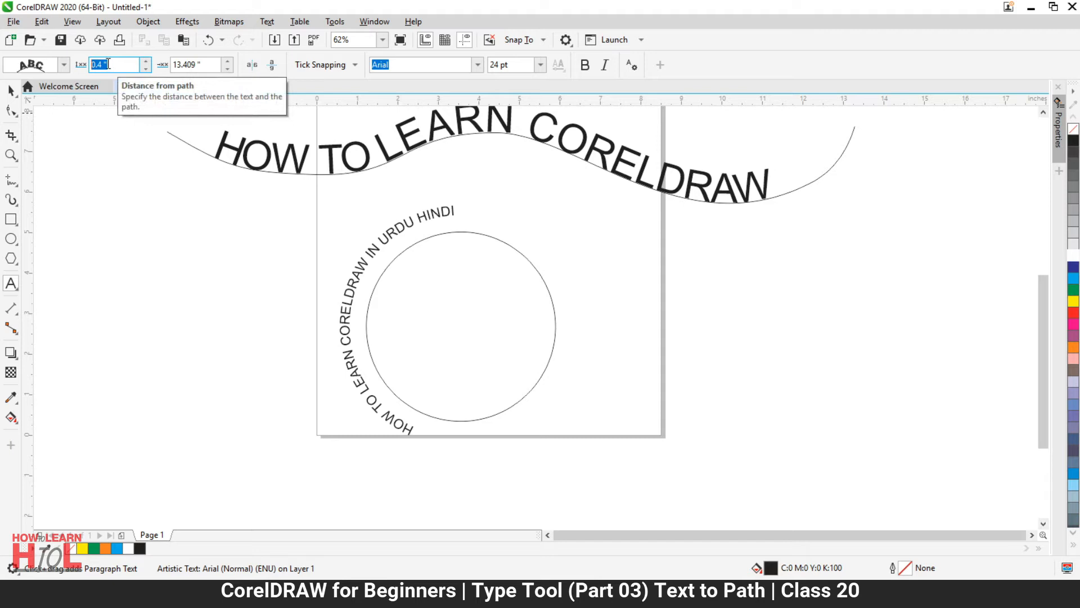
{"action": "left_click", "coordinate": [112, 64]}
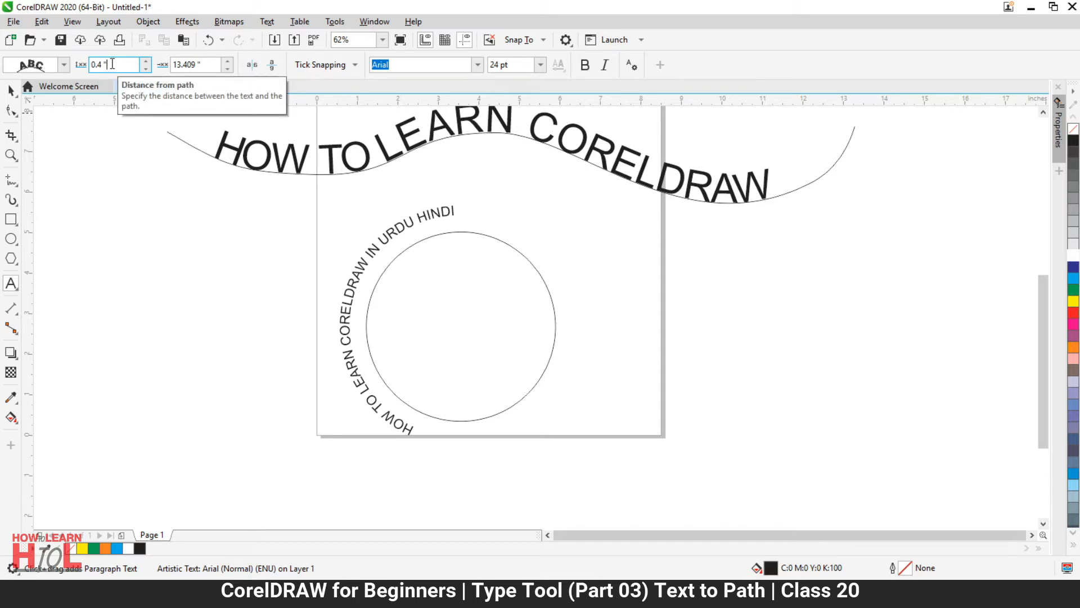
Set the circle text's distance from the path to 0 inches
{"action": "left_click", "coordinate": [11, 92]}
{"action": "left_click", "coordinate": [160, 204]}
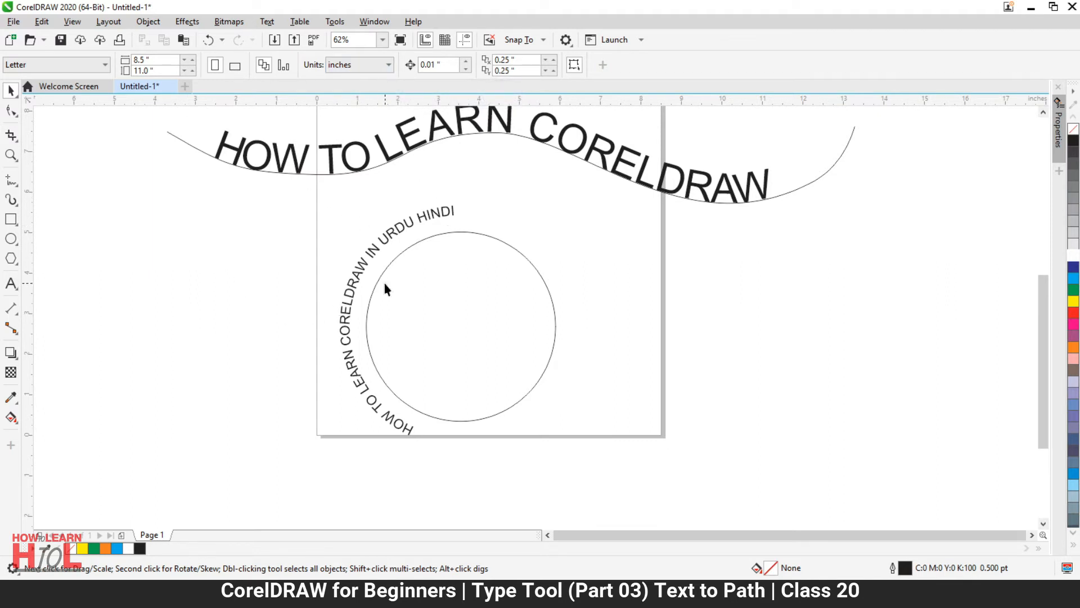
{"action": "left_click", "coordinate": [362, 259]}
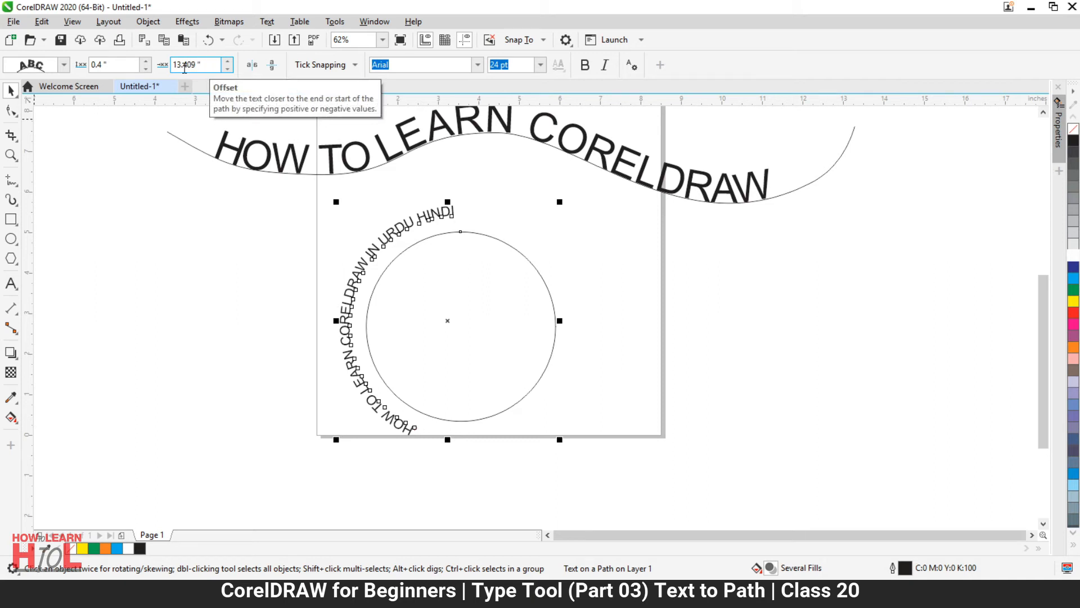
{"action": "left_click_drag", "start_coordinate": [128, 64], "coordinate": [44, 65]}
{"action": "type", "text": "0"}
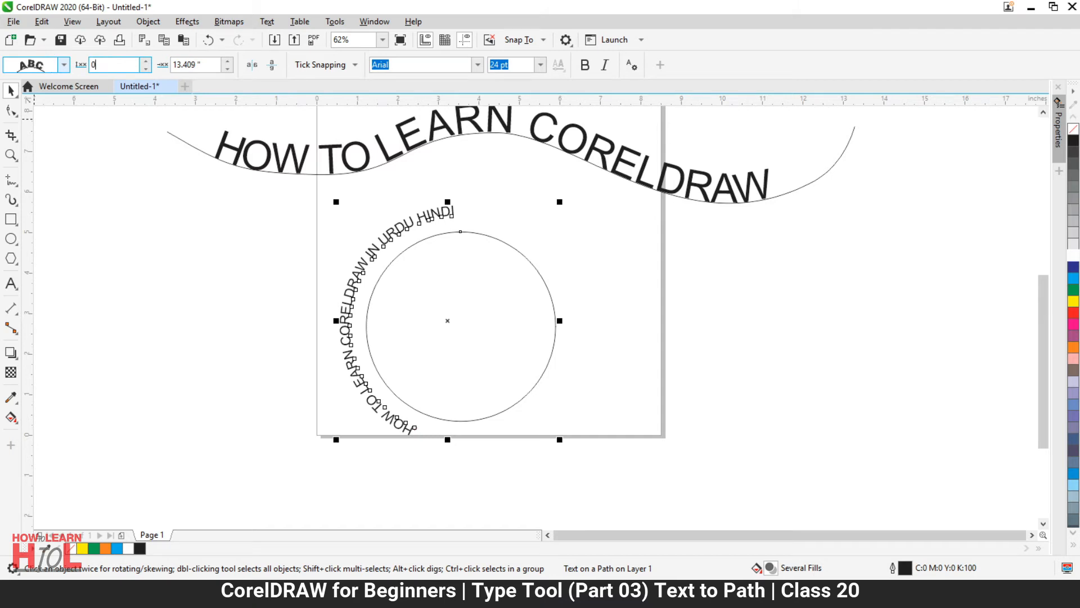
{"action": "key", "text": "Return"}
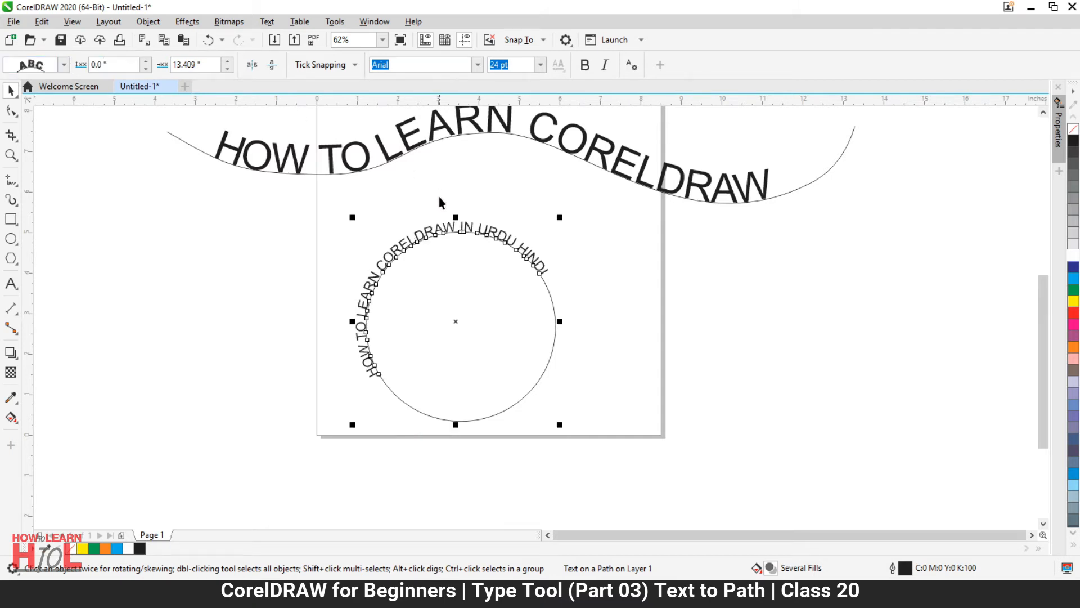
{"action": "left_click", "coordinate": [613, 279]}
Set the circle text's offset to 14.709 inches so it arches over the upper half of the circle
{"action": "left_click", "coordinate": [525, 253]}
{"action": "left_click", "coordinate": [227, 62]}
{"action": "left_click", "coordinate": [228, 62]}
{"action": "left_click", "coordinate": [227, 62]}
{"action": "left_click", "coordinate": [227, 62]}
{"action": "left_click", "coordinate": [227, 62]}
{"action": "left_click", "coordinate": [228, 62]}
{"action": "left_click", "coordinate": [227, 62]}
{"action": "left_click", "coordinate": [228, 62]}
{"action": "left_click", "coordinate": [227, 62]}
{"action": "left_click", "coordinate": [228, 62]}
{"action": "left_click", "coordinate": [227, 62]}
{"action": "left_click", "coordinate": [227, 62]}
{"action": "left_click", "coordinate": [227, 62]}
{"action": "left_click", "coordinate": [227, 62]}
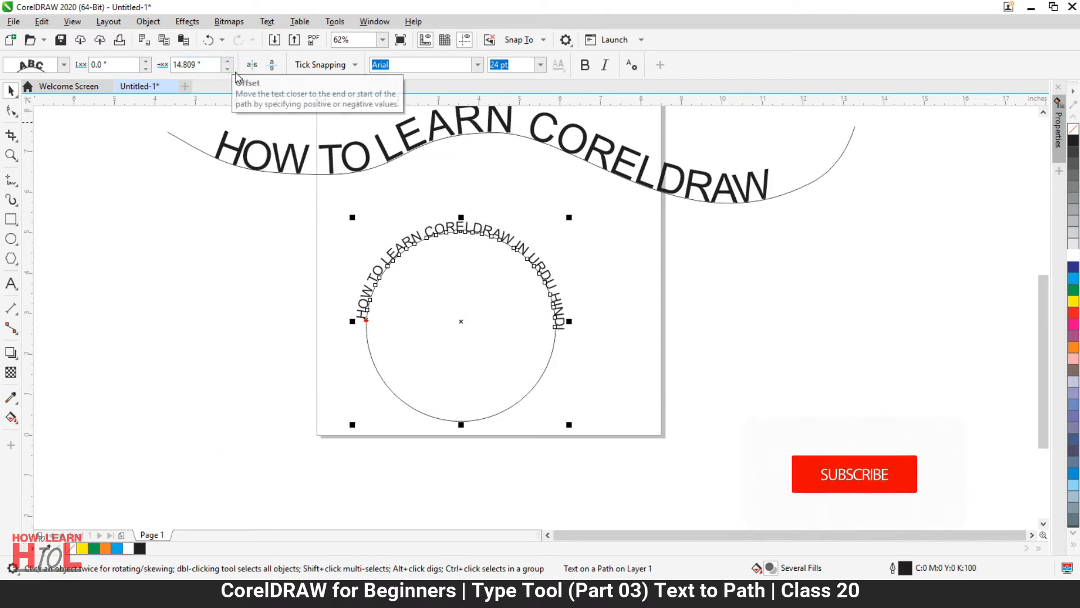
{"action": "left_click", "coordinate": [227, 68]}
{"action": "left_click", "coordinate": [227, 68]}
{"action": "left_click", "coordinate": [205, 222]}
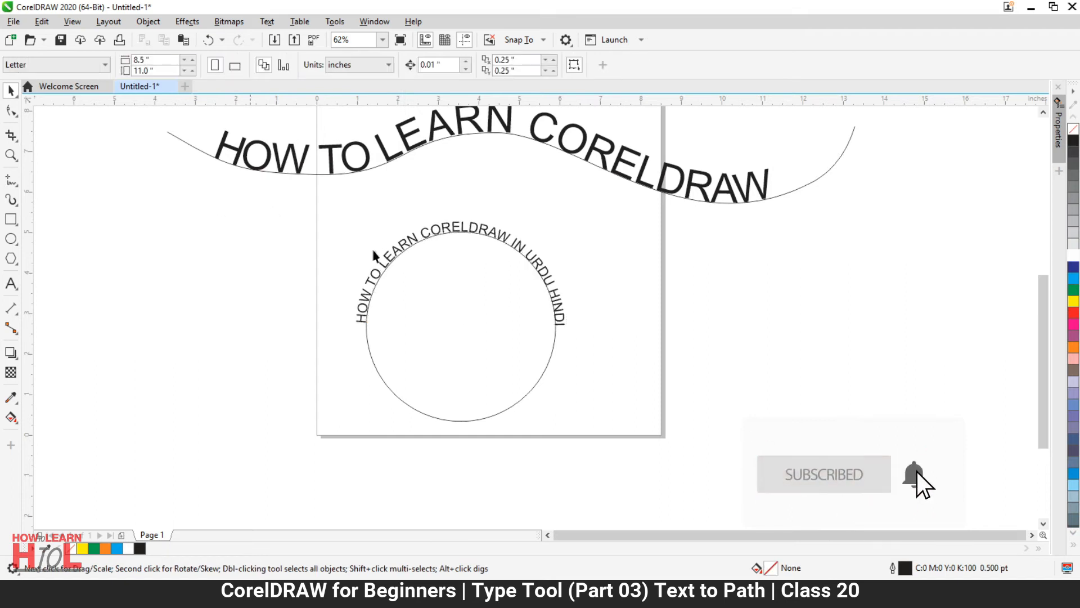
Remove the outline from the wavy text on its curve and from the circle with its text
{"action": "key", "text": "z"}
{"action": "left_click_drag", "start_coordinate": [339, 203], "coordinate": [594, 434]}
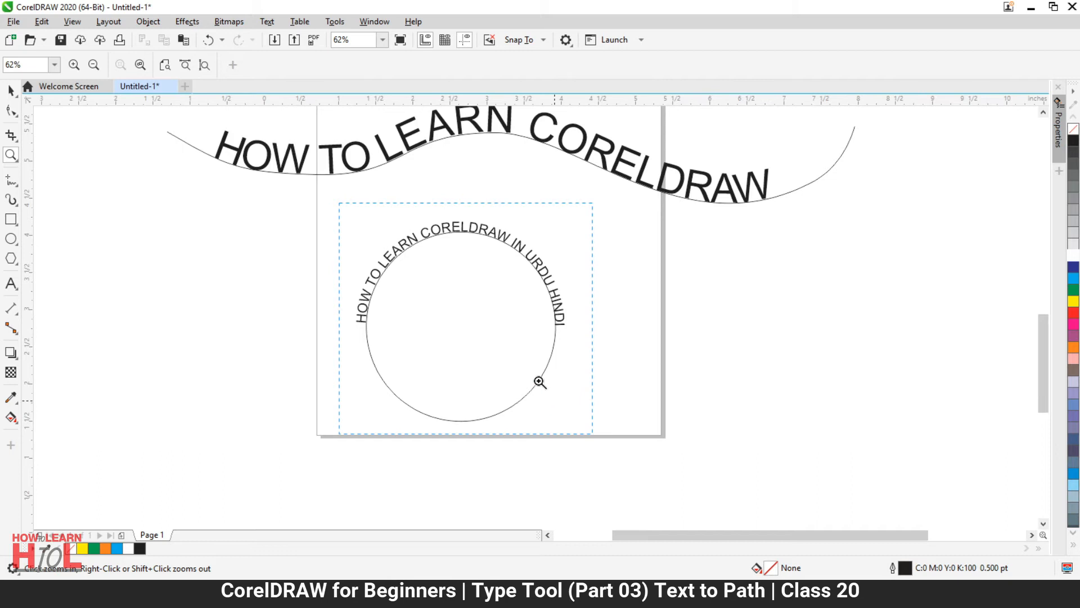
{"action": "left_click", "coordinate": [11, 90]}
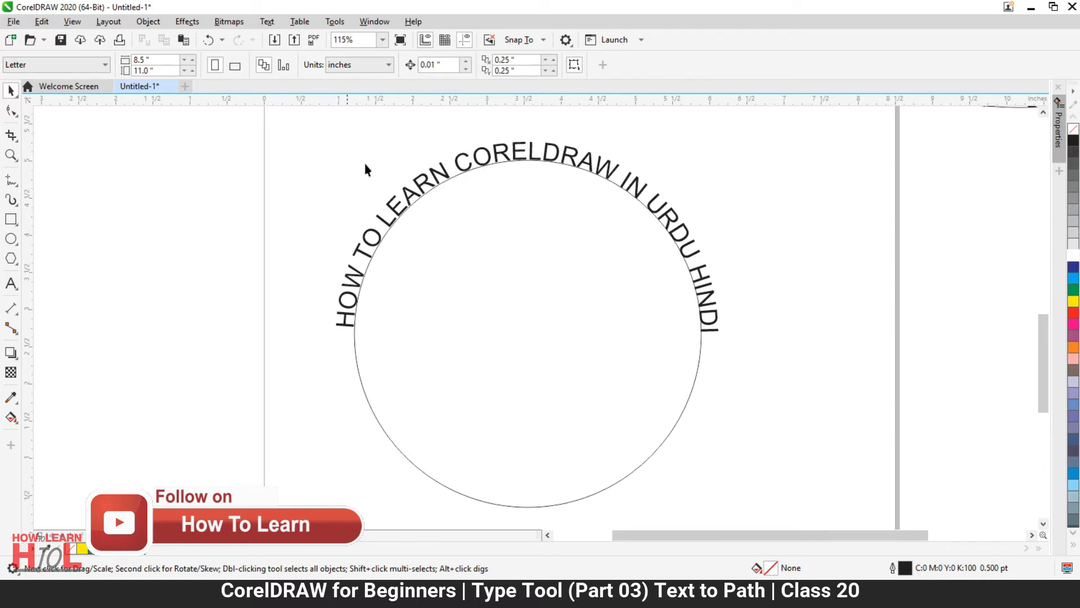
{"action": "scroll", "coordinate": [455, 343], "scroll_direction": "down", "scroll_amount": 4}
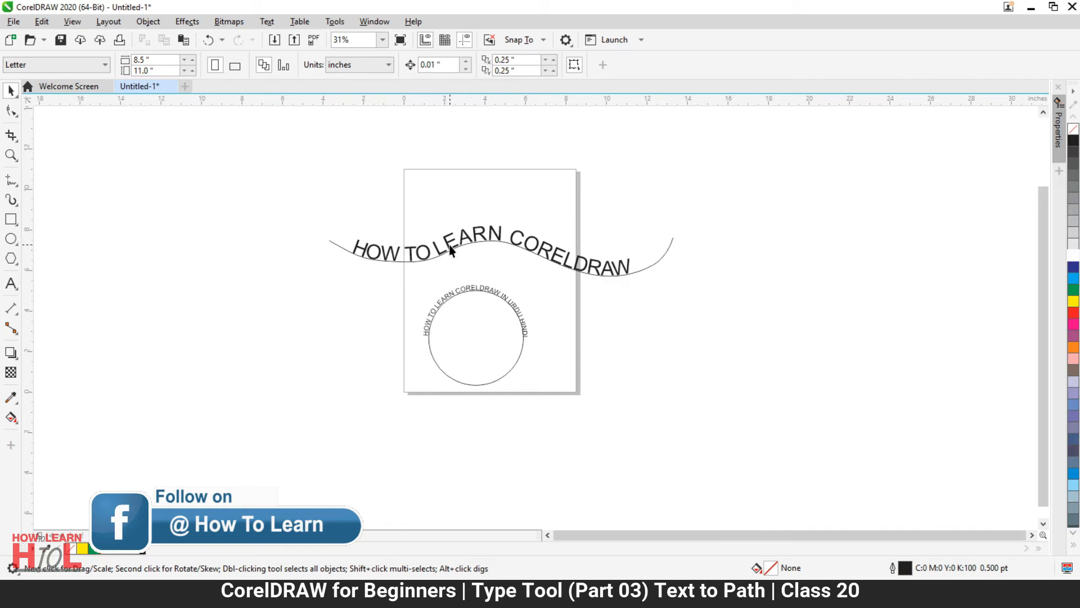
{"action": "left_click", "coordinate": [450, 251]}
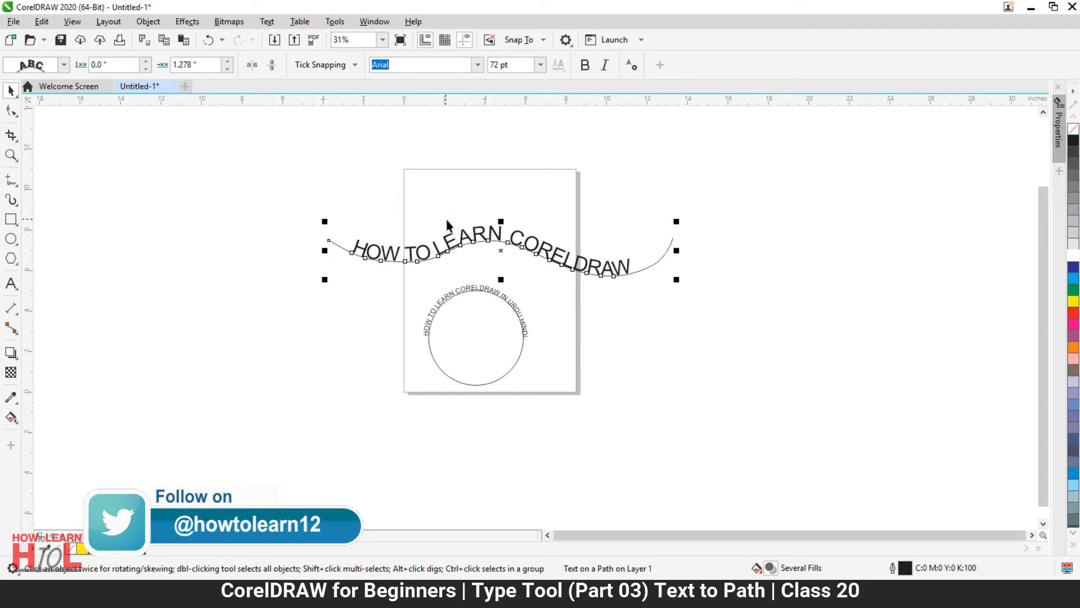
{"action": "right_click", "coordinate": [1074, 128]}
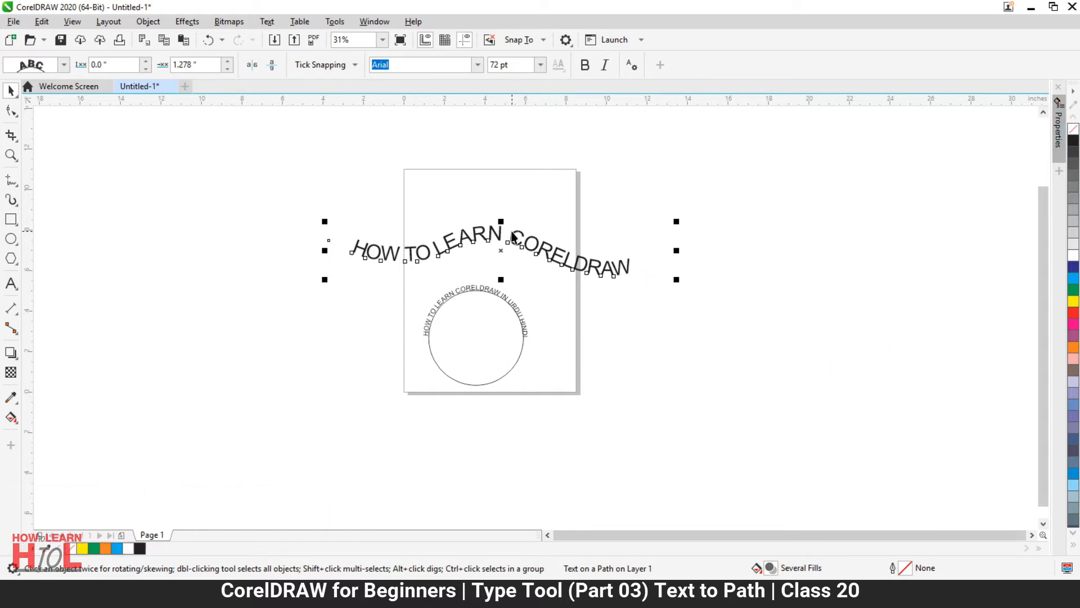
{"action": "left_click", "coordinate": [506, 298]}
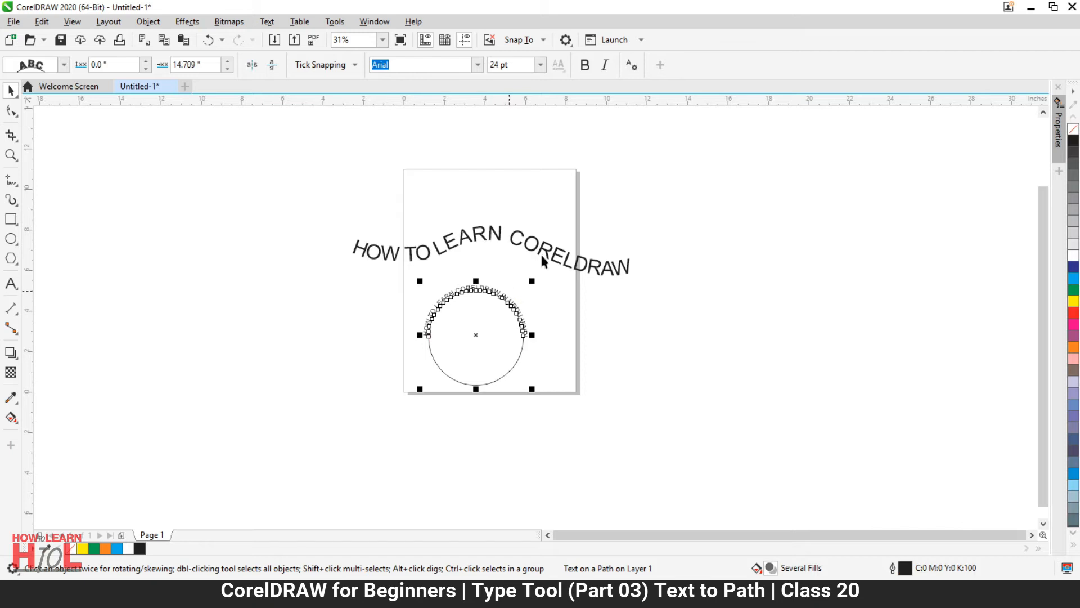
{"action": "right_click", "coordinate": [1073, 133]}
{"action": "left_click", "coordinate": [870, 231]}
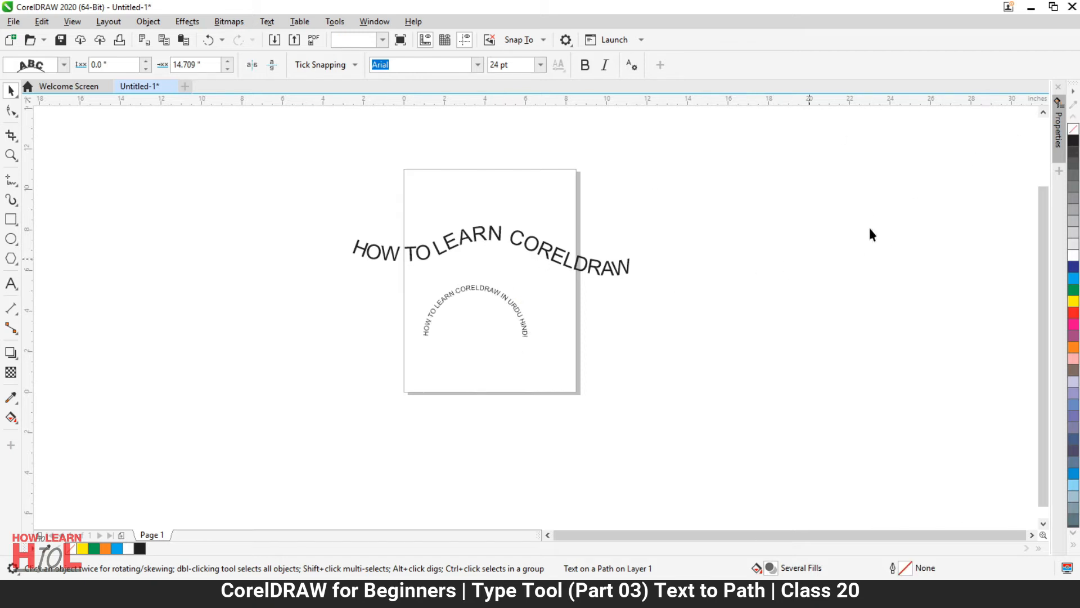
Apply a black outline to both the circle text and the wavy text together with their paths
{"action": "left_click", "coordinate": [482, 293]}
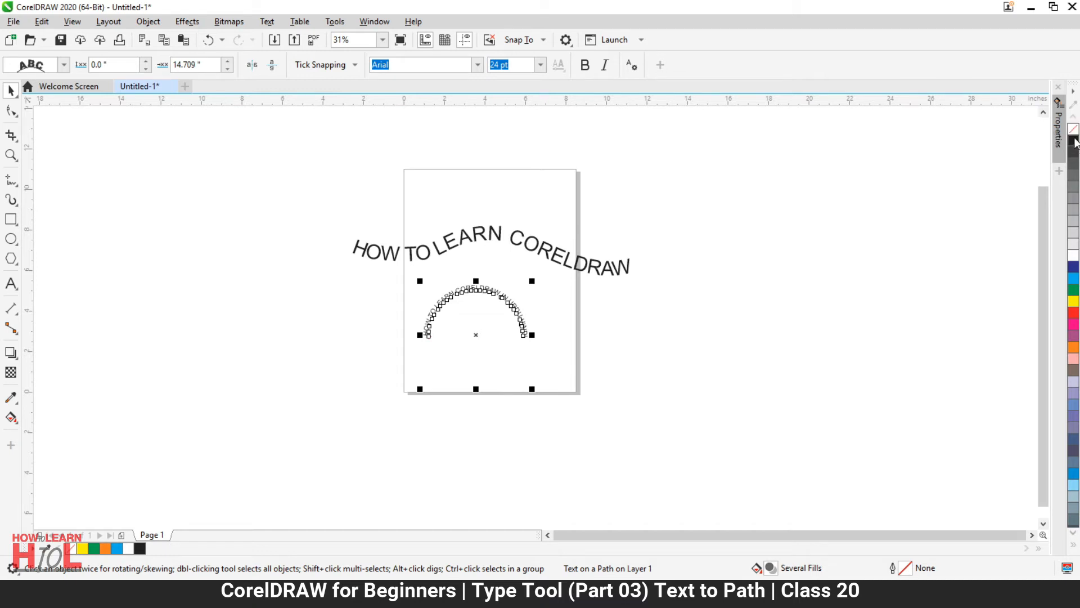
{"action": "left_click", "coordinate": [576, 269]}
{"action": "right_click", "coordinate": [1075, 142]}
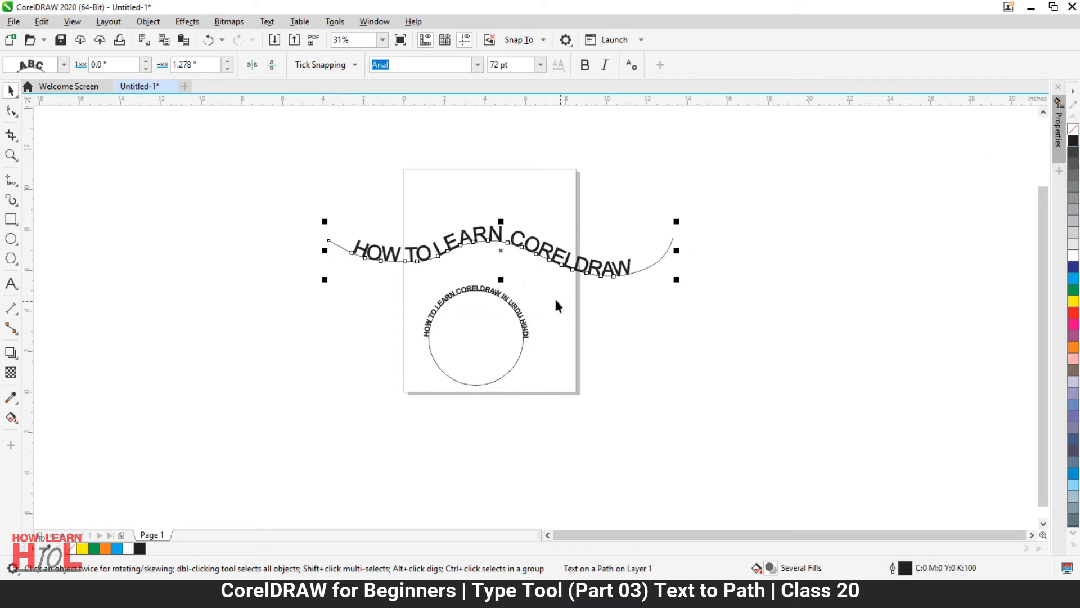
Break the text "HOW TO LEARN CORELDRAW IN URDU HINDI" apart from its circle and select only the text
{"action": "key", "text": "z"}
{"action": "left_click_drag", "start_coordinate": [272, 200], "coordinate": [723, 421]}
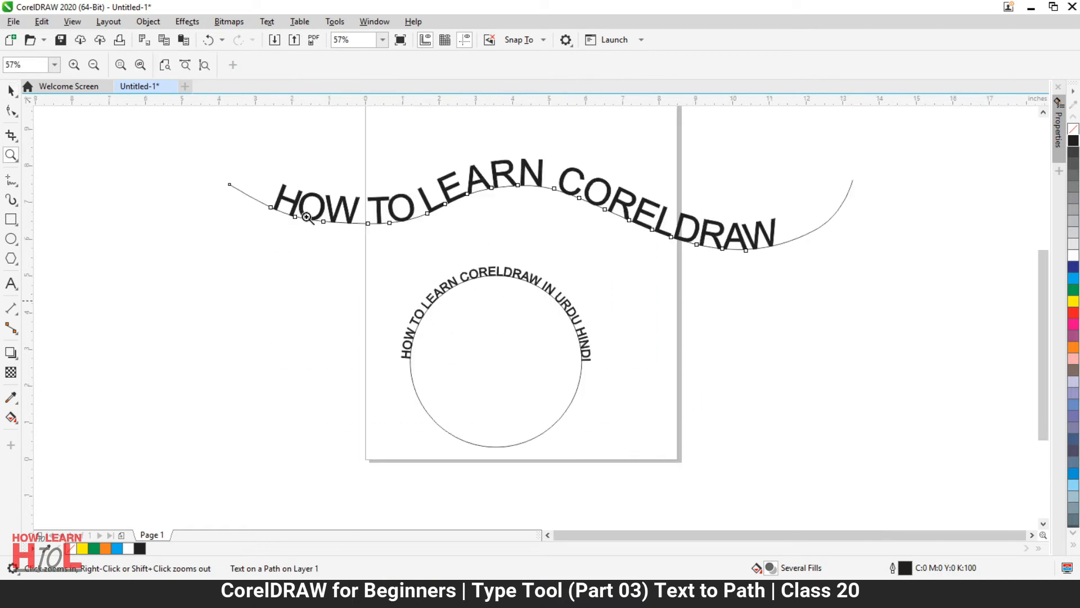
{"action": "left_click", "coordinate": [12, 90]}
{"action": "left_click", "coordinate": [532, 282]}
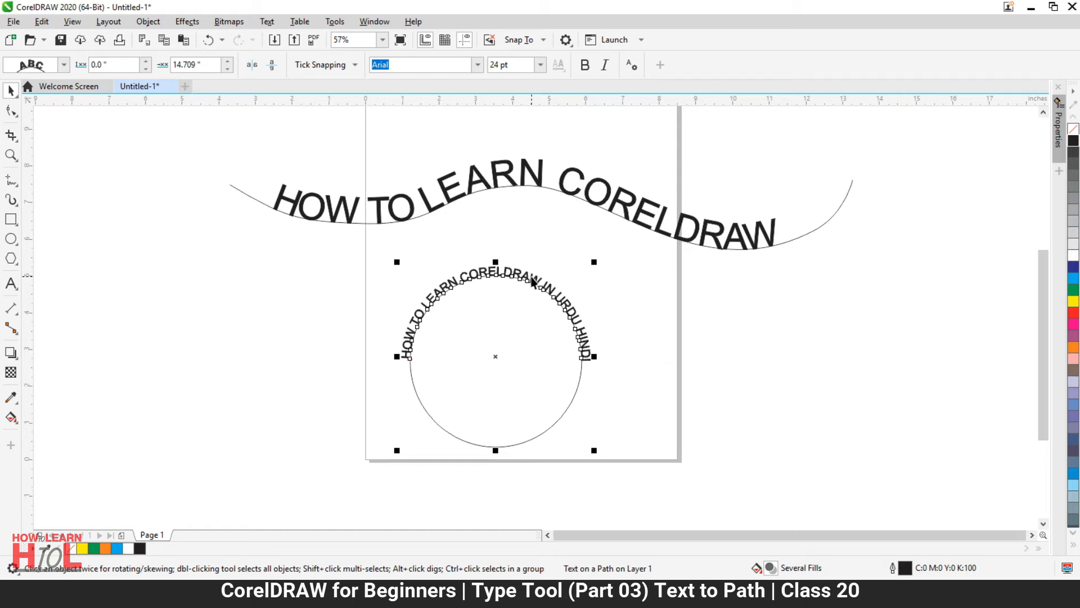
{"action": "key", "text": "ctrl+k"}
{"action": "left_click", "coordinate": [654, 299]}
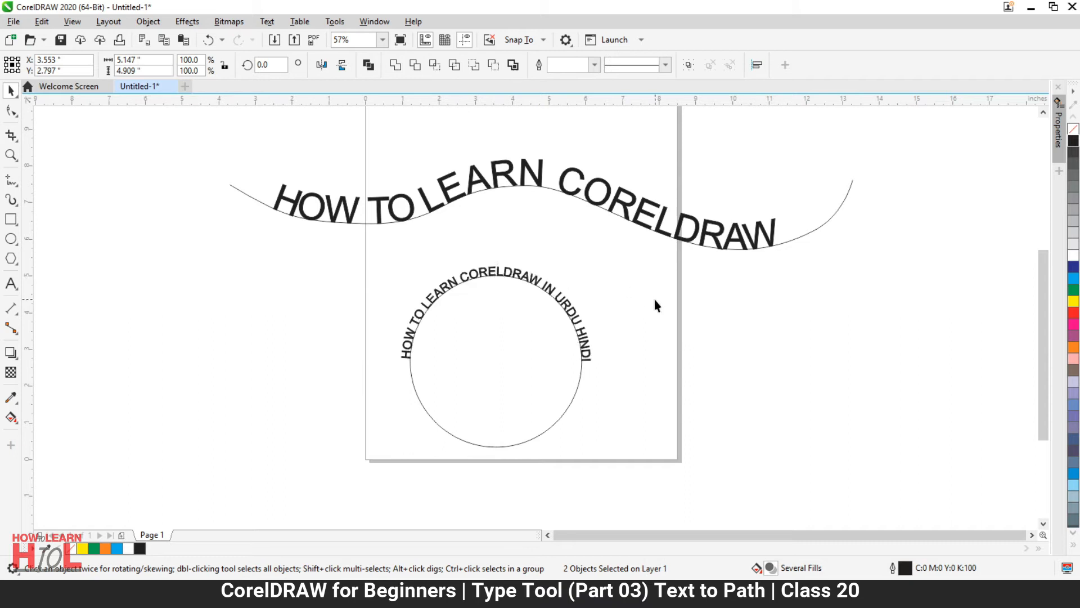
{"action": "left_click", "coordinate": [542, 293]}
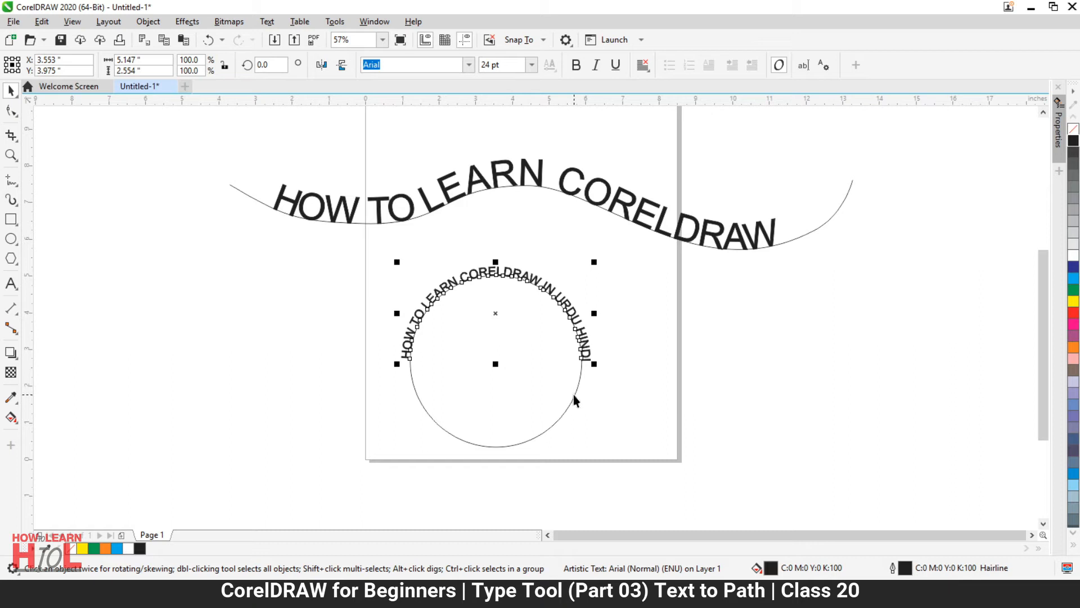
Move the separated arched text off the circle to about X 10.25, Y 3.06 inches and inspect both objects
{"action": "left_click", "coordinate": [648, 380]}
{"action": "left_click_drag", "start_coordinate": [585, 350], "coordinate": [832, 383]}
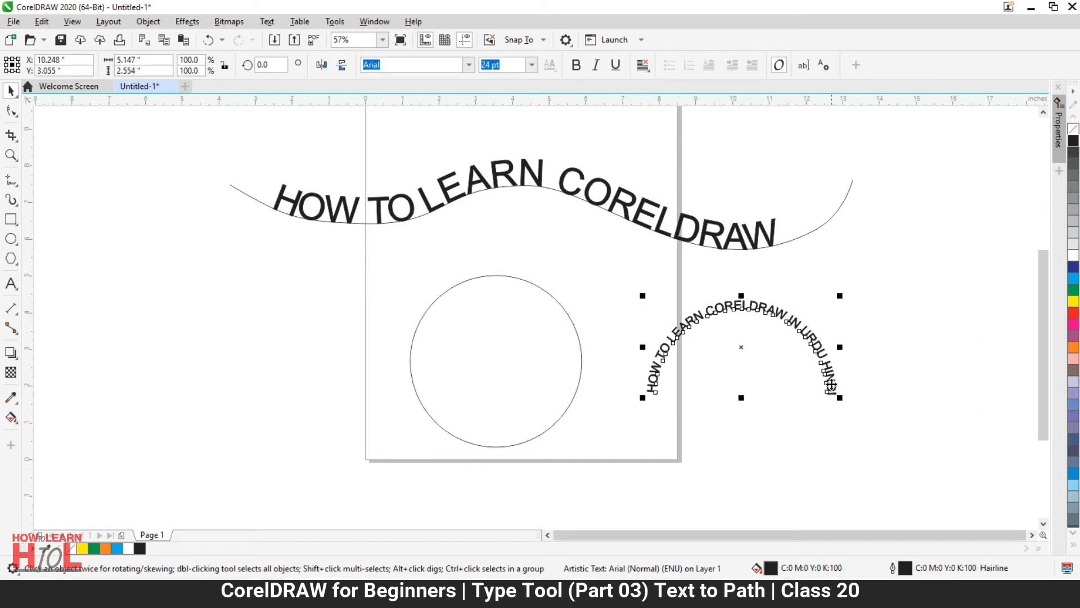
{"action": "left_click", "coordinate": [578, 346]}
{"action": "left_click", "coordinate": [580, 348]}
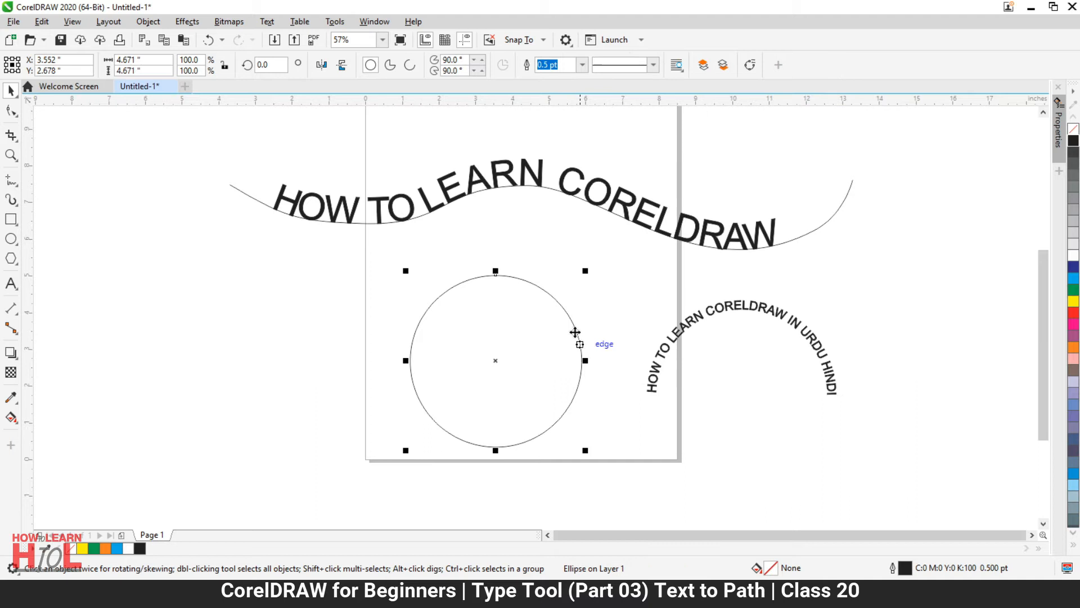
{"action": "left_click", "coordinate": [776, 318]}
{"action": "scroll", "coordinate": [831, 336], "scroll_direction": "up", "scroll_amount": 2}
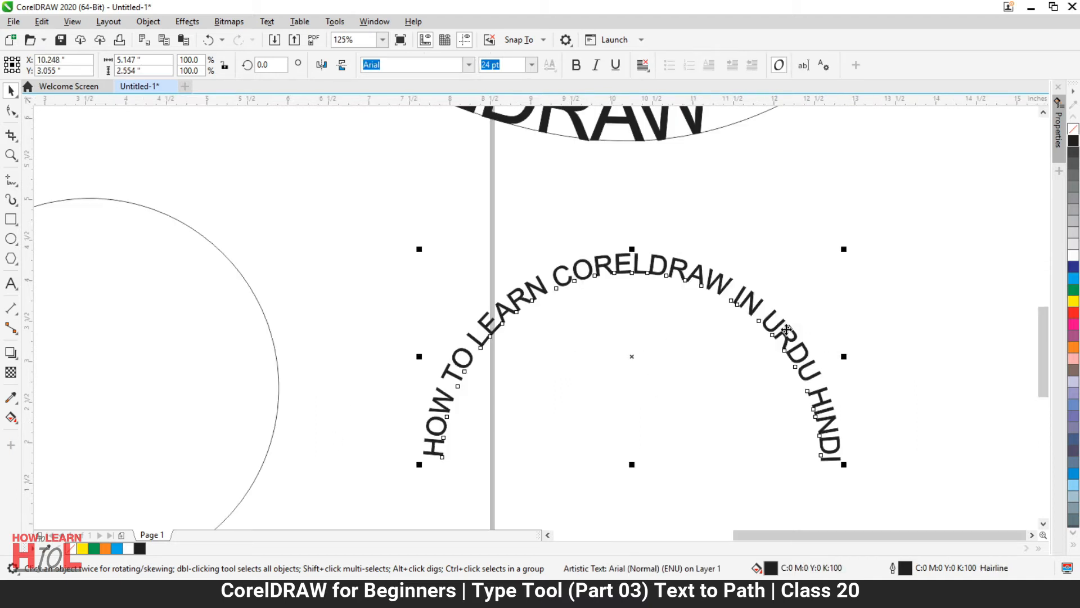
{"action": "scroll", "coordinate": [684, 284], "scroll_direction": "down", "scroll_amount": 2}
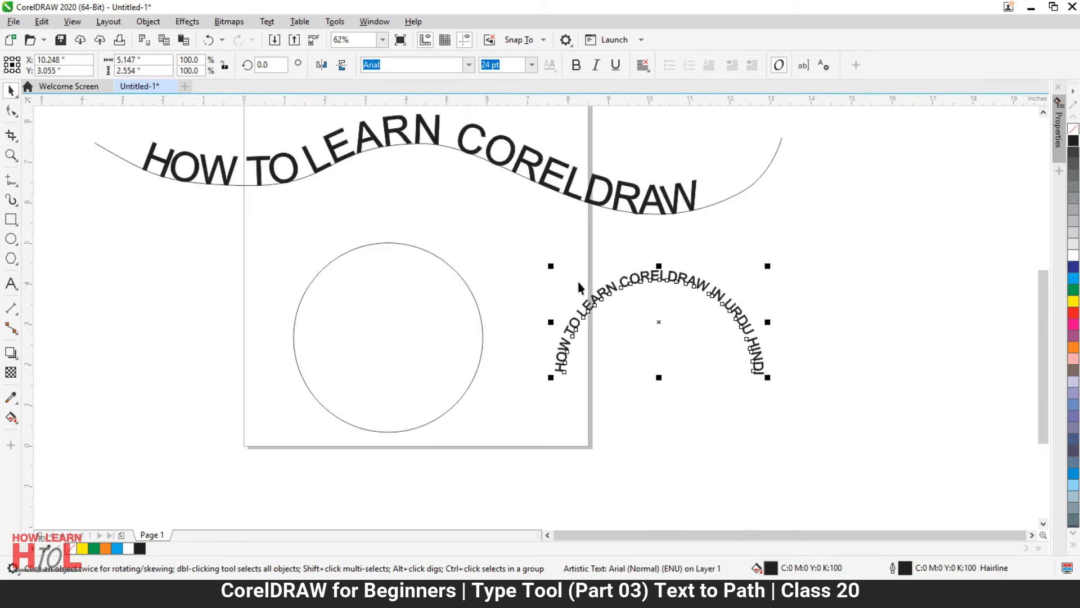
Break the wavy text apart from its curve and move it above the curve to about X 4.69, Y 10.15 inches
{"action": "scroll", "coordinate": [775, 403], "scroll_direction": "down", "scroll_amount": 1}
{"action": "left_click", "coordinate": [654, 285]}
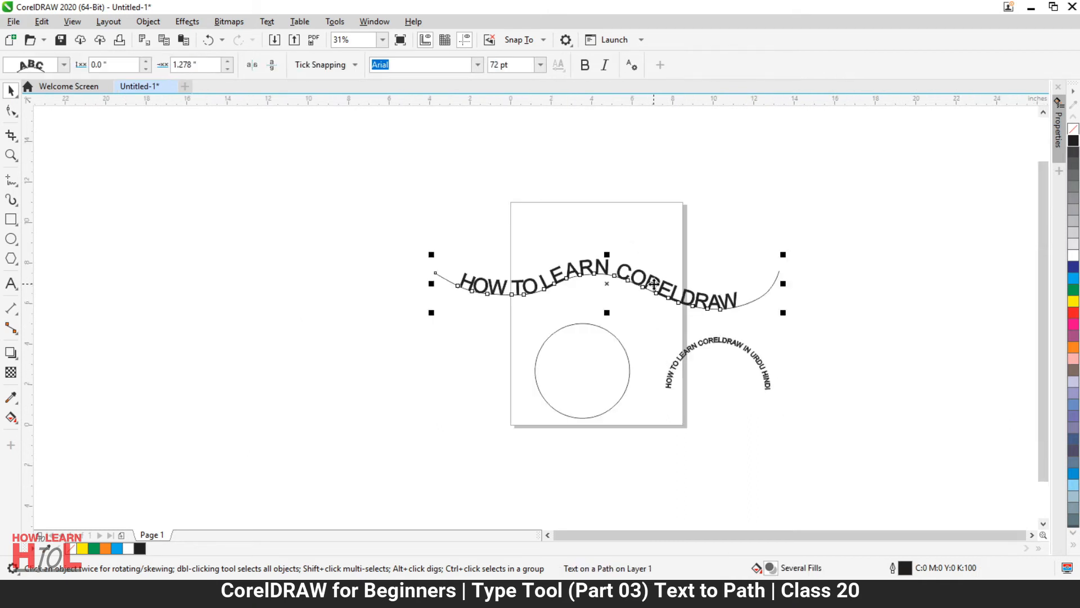
{"action": "key", "text": "ctrl+k"}
{"action": "left_click", "coordinate": [706, 235]}
{"action": "left_click", "coordinate": [671, 296]}
{"action": "left_click_drag", "start_coordinate": [671, 296], "coordinate": [678, 230]}
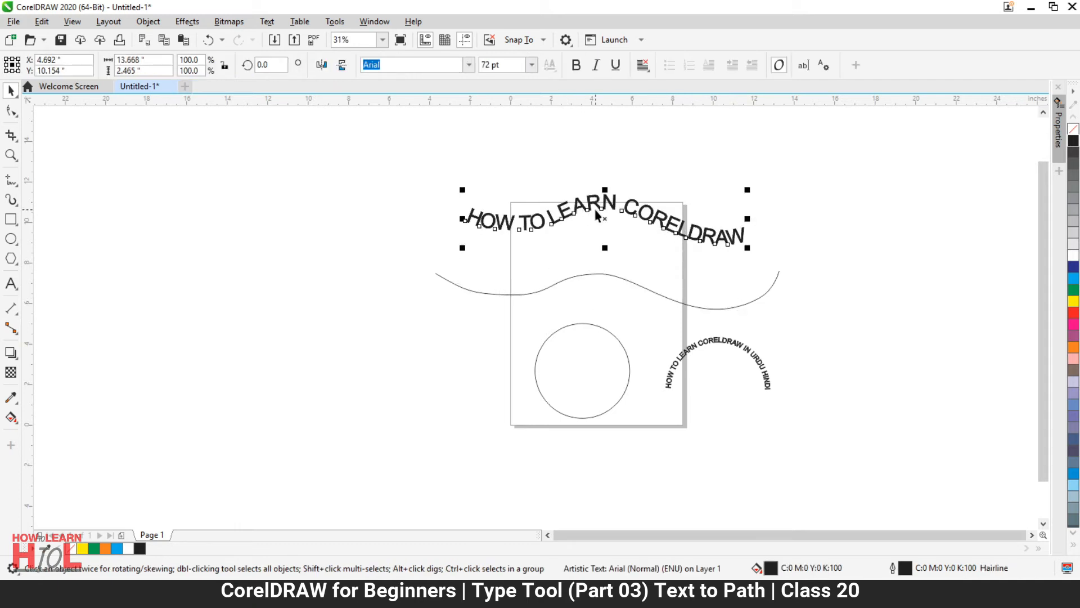
{"action": "left_click", "coordinate": [646, 290]}
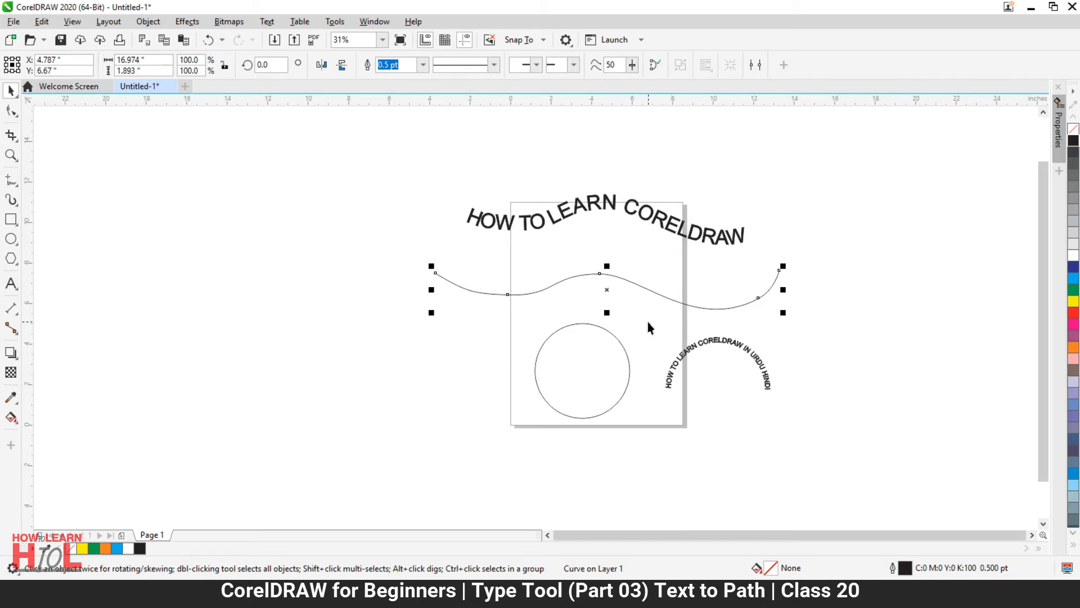
Undo the moves and break-aparts of both texts, then reselect the text on the circle
{"action": "scroll", "coordinate": [606, 374], "scroll_direction": "up", "scroll_amount": 2}
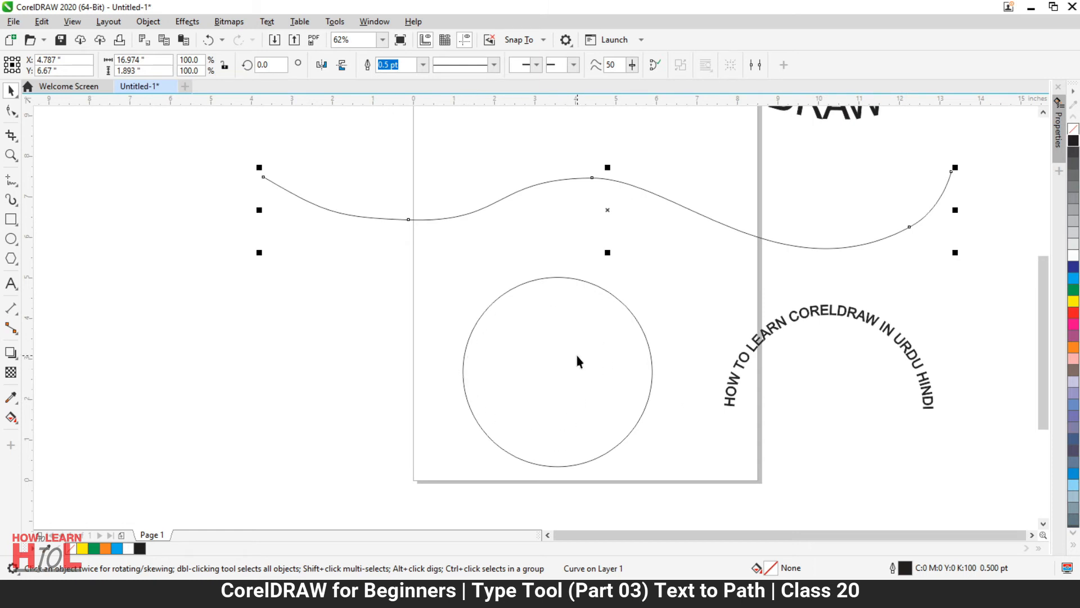
{"action": "key", "text": "ctrl+z"}
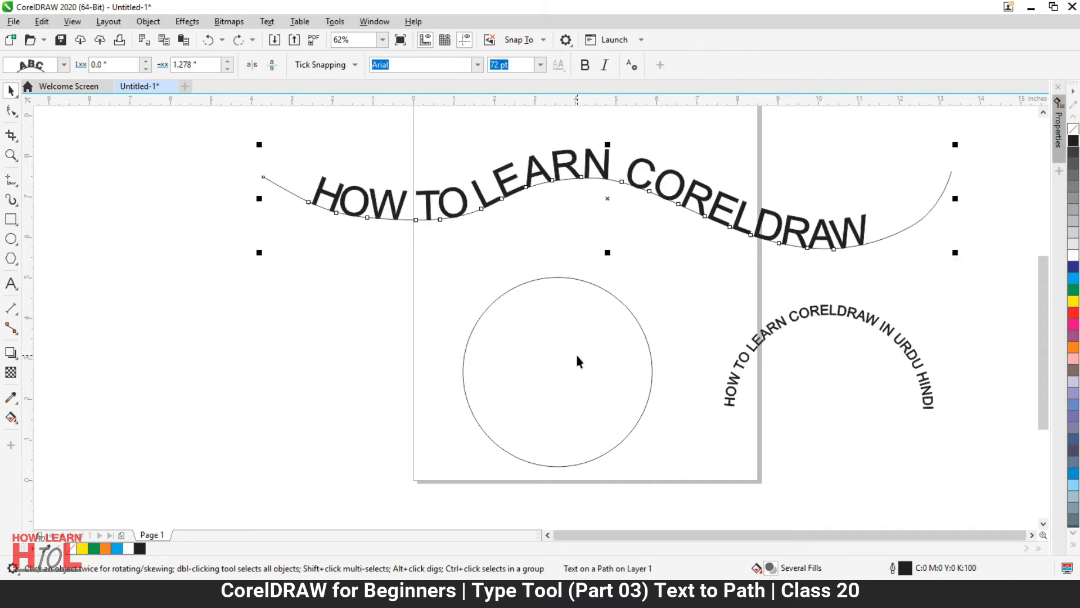
{"action": "key", "text": "ctrl+z"}
{"action": "left_click", "coordinate": [718, 342]}
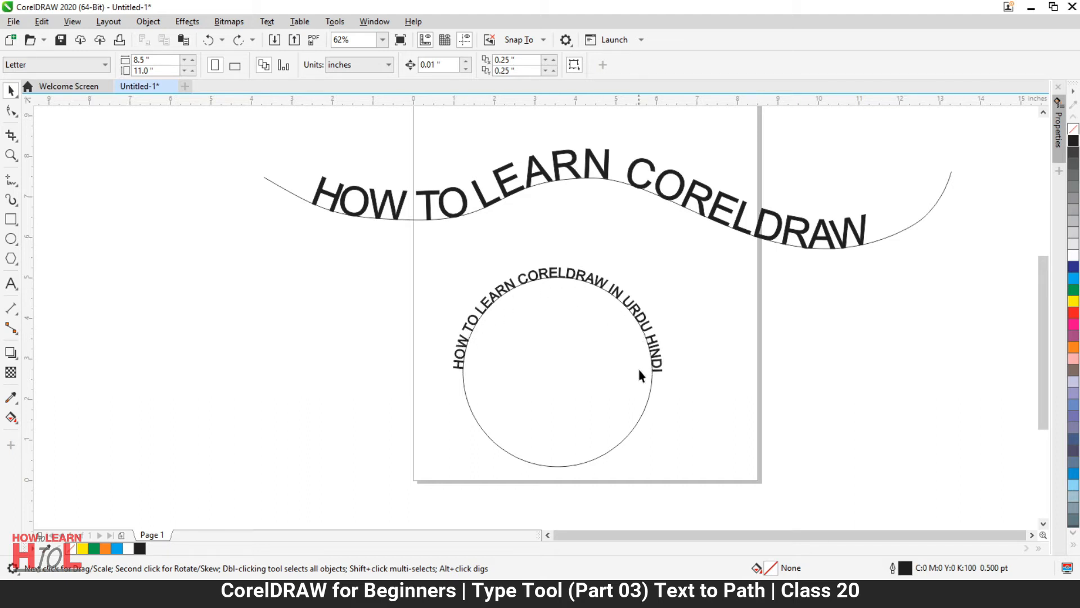
{"action": "left_click", "coordinate": [566, 275]}
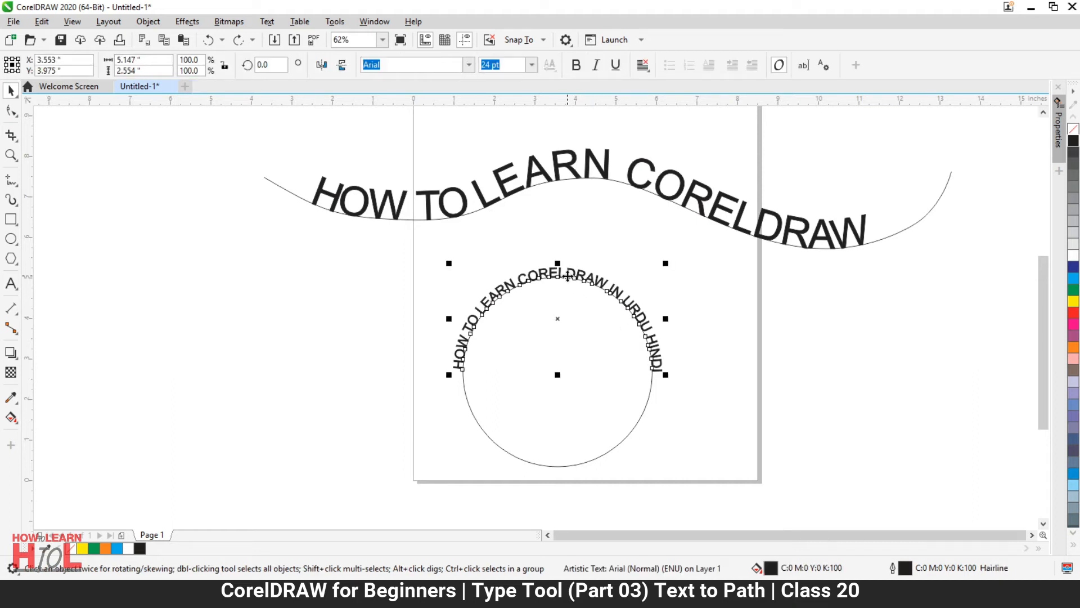
{"action": "left_click", "coordinate": [568, 276]}
{"action": "left_click", "coordinate": [709, 296]}
{"action": "left_click", "coordinate": [554, 273]}
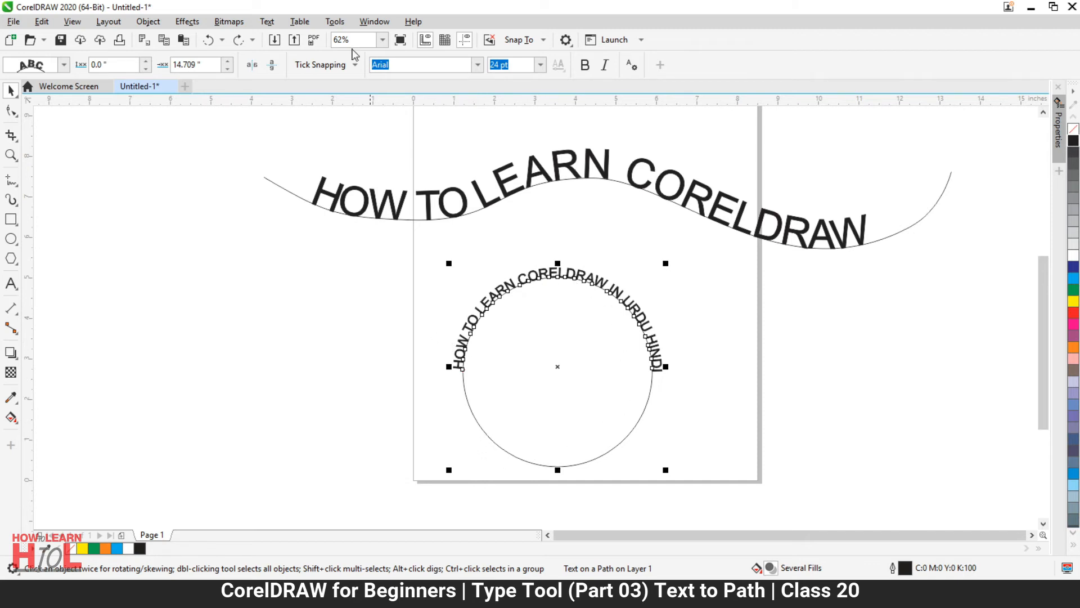
Set the circle text's offset to 19.459 inches to carry it around toward the bottom of the circle
{"action": "left_click", "coordinate": [231, 61]}
{"action": "left_click", "coordinate": [228, 61]}
{"action": "left_click", "coordinate": [228, 61]}
{"action": "left_click", "coordinate": [228, 61]}
{"action": "left_click", "coordinate": [227, 62]}
{"action": "left_click", "coordinate": [227, 61]}
{"action": "left_click", "coordinate": [227, 61]}
{"action": "left_click", "coordinate": [227, 61]}
{"action": "left_click", "coordinate": [227, 61]}
{"action": "left_click", "coordinate": [227, 62]}
{"action": "left_click", "coordinate": [227, 62]}
{"action": "left_click", "coordinate": [228, 62]}
{"action": "left_click", "coordinate": [228, 61]}
{"action": "left_click", "coordinate": [228, 62]}
{"action": "left_click", "coordinate": [228, 62]}
{"action": "left_click", "coordinate": [227, 62]}
{"action": "left_click", "coordinate": [228, 62]}
{"action": "left_click", "coordinate": [228, 62]}
{"action": "left_click", "coordinate": [228, 61]}
{"action": "left_click", "coordinate": [227, 62]}
{"action": "left_click", "coordinate": [228, 62]}
{"action": "left_click", "coordinate": [228, 62]}
{"action": "left_click", "coordinate": [228, 62]}
{"action": "left_click", "coordinate": [228, 62]}
{"action": "left_click", "coordinate": [228, 62]}
{"action": "left_click", "coordinate": [228, 62]}
{"action": "left_click", "coordinate": [228, 62]}
{"action": "left_click", "coordinate": [228, 62]}
{"action": "left_click", "coordinate": [228, 62]}
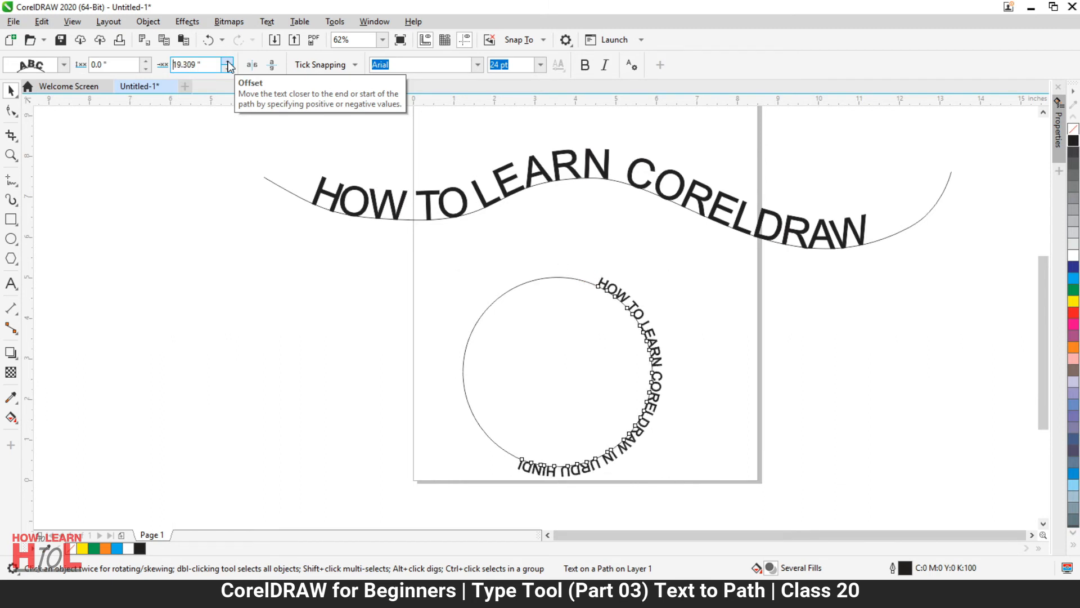
Mirror the circle text both vertically and horizontally so it runs along the inside of the circle
{"action": "left_click", "coordinate": [271, 67]}
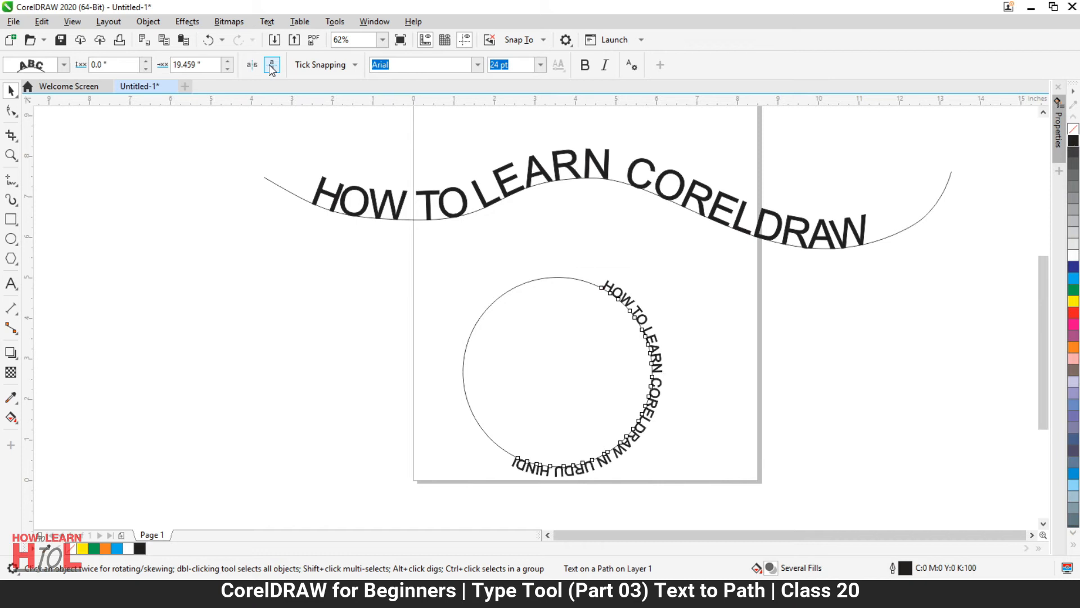
{"action": "left_click", "coordinate": [252, 67]}
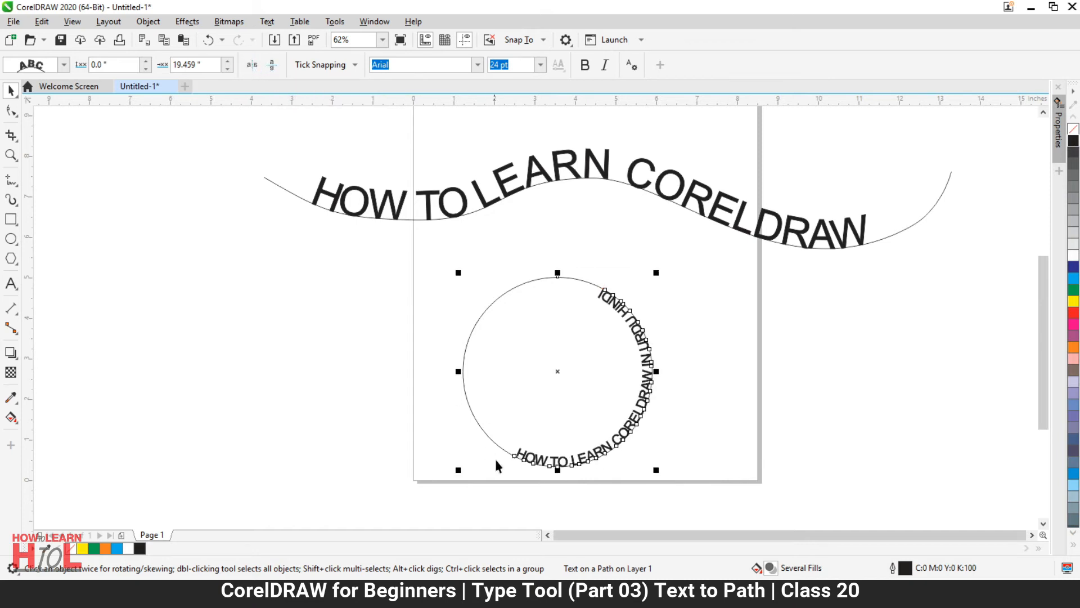
{"action": "left_click", "coordinate": [640, 477]}
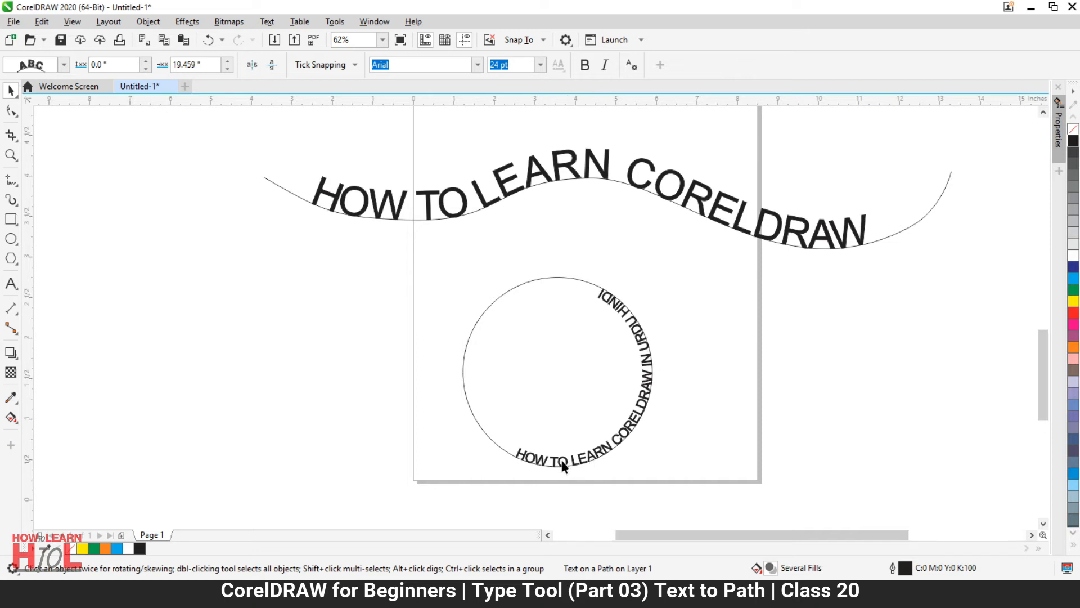
Set the circle text's distance from its path to 0.3 inches
{"action": "scroll", "coordinate": [566, 464], "scroll_direction": "up", "scroll_amount": 3}
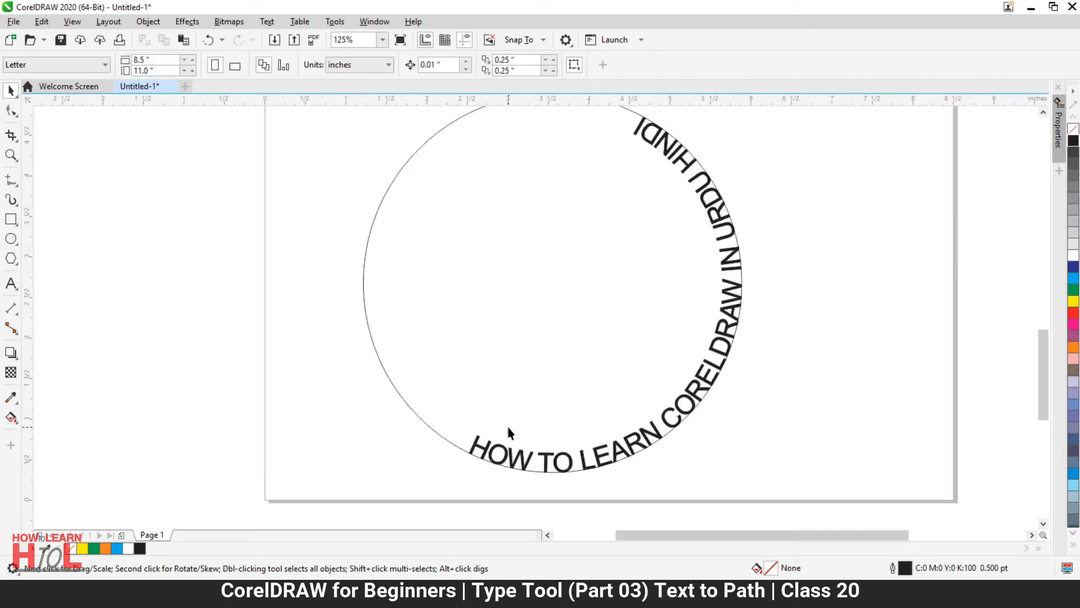
{"action": "scroll", "coordinate": [562, 428], "scroll_direction": "down", "scroll_amount": 3}
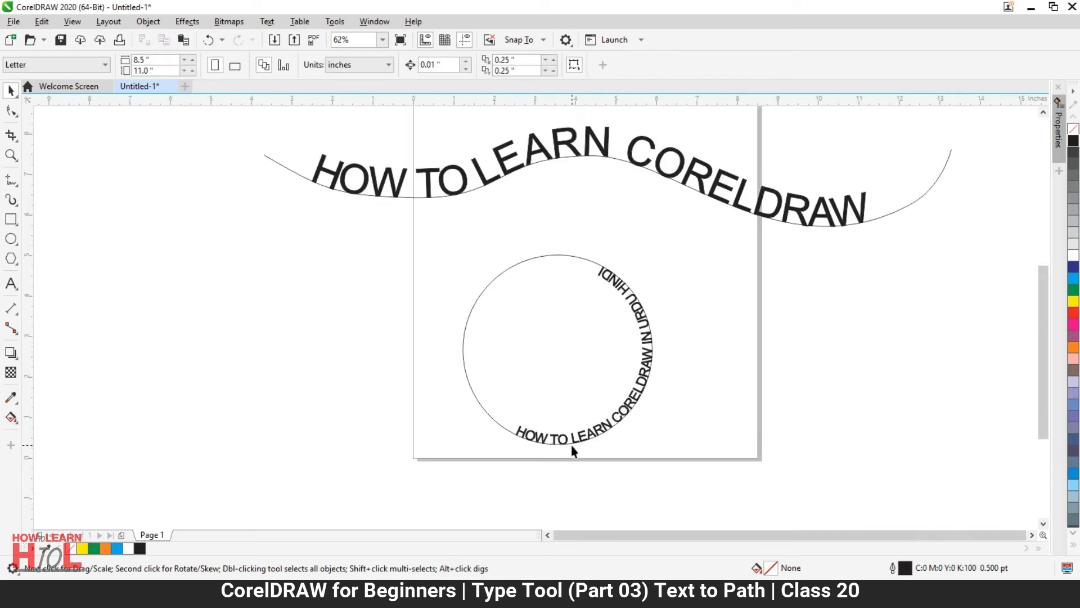
{"action": "left_click", "coordinate": [569, 441]}
{"action": "left_click", "coordinate": [145, 61]}
{"action": "left_click", "coordinate": [145, 61]}
{"action": "left_click", "coordinate": [144, 58]}
{"action": "left_click", "coordinate": [144, 58]}
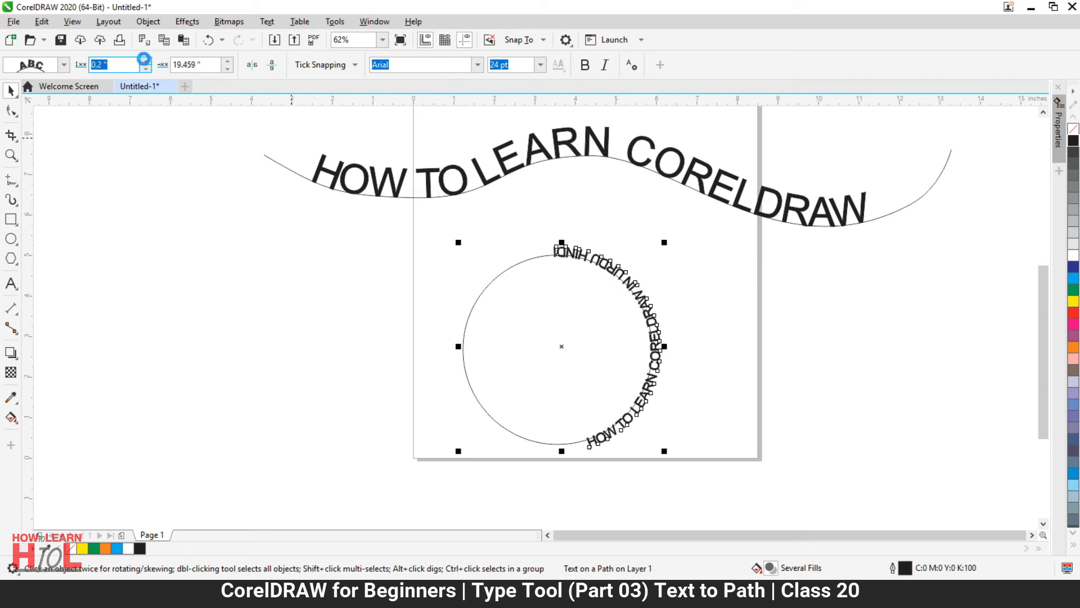
{"action": "left_click", "coordinate": [145, 59]}
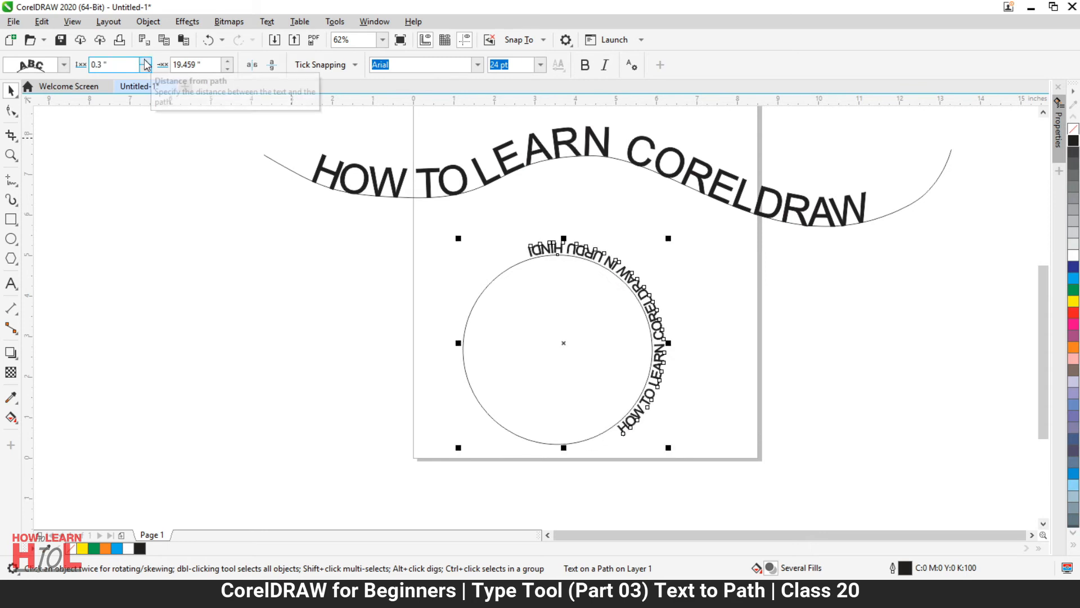
Set the circle text's offset to 24.659 inches so it is centered along the bottom of the circle
{"action": "left_click", "coordinate": [225, 61]}
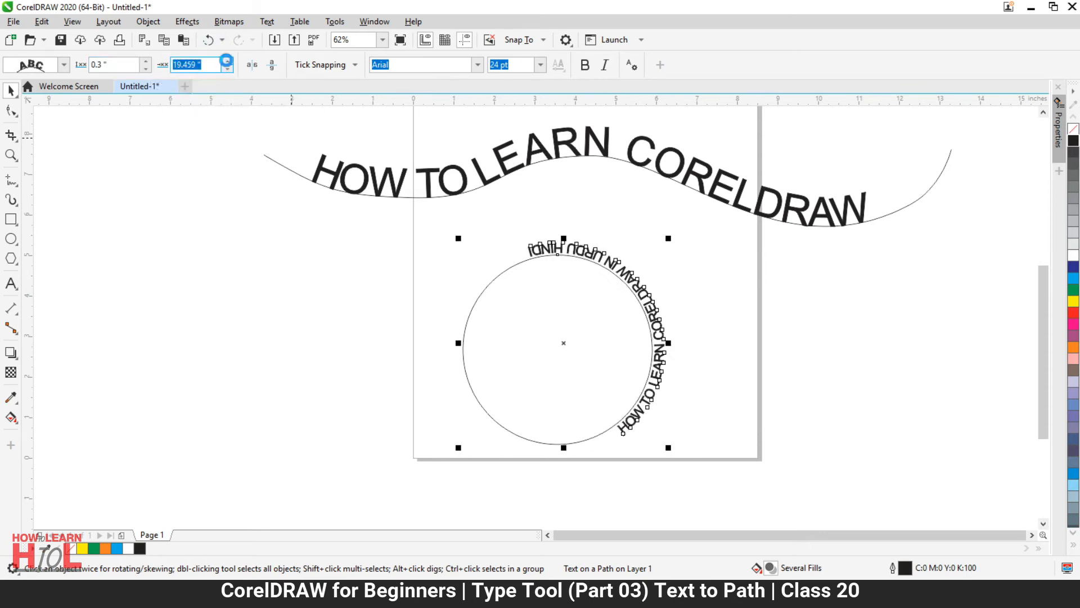
{"action": "left_click", "coordinate": [218, 312]}
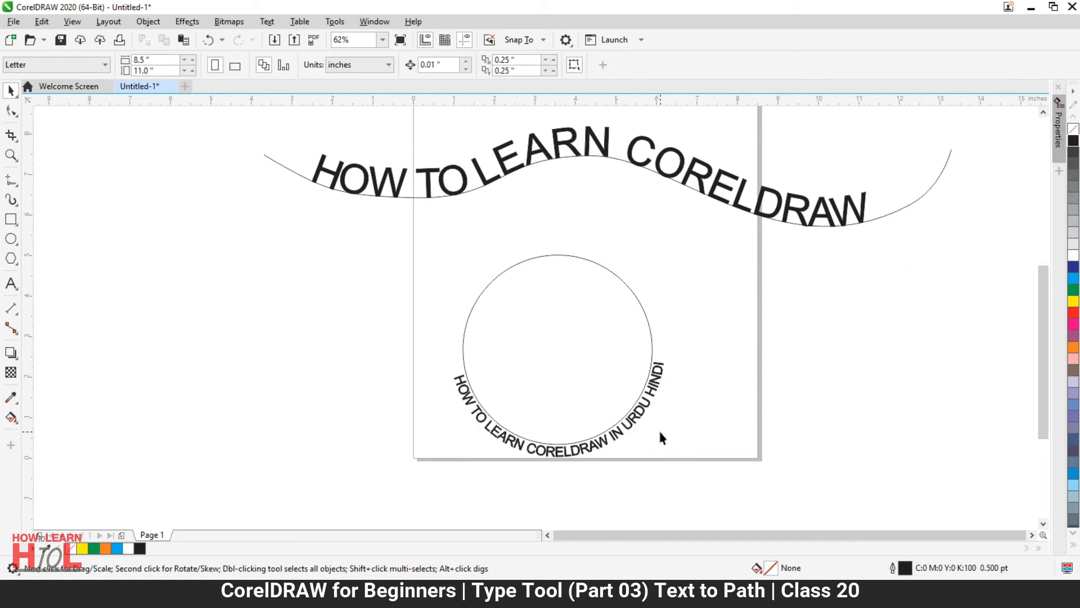
{"action": "left_click", "coordinate": [617, 426]}
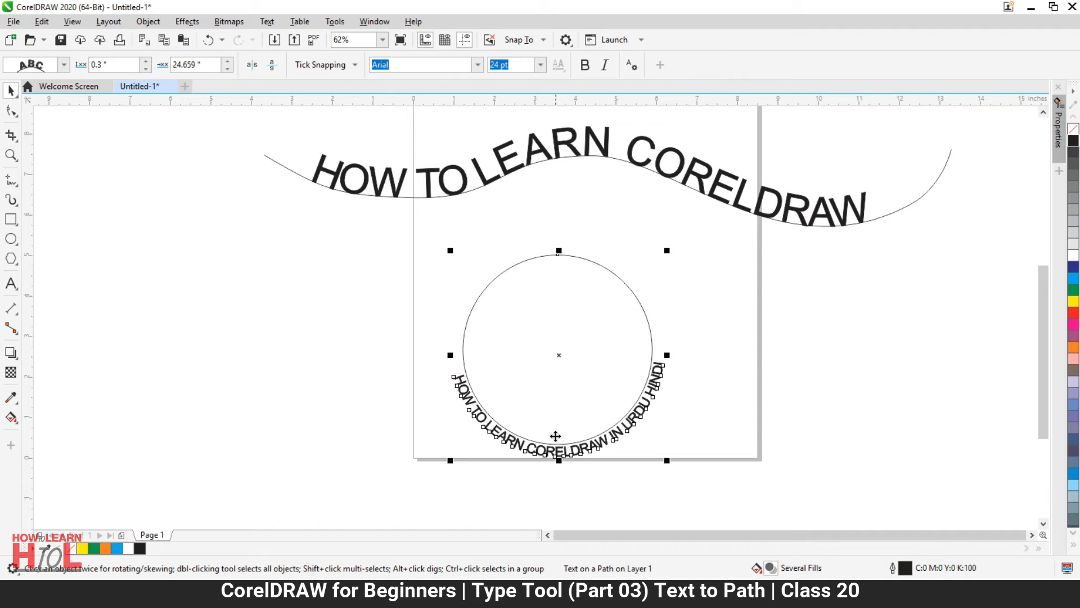
Move the wavy text, the circle text and their paths up together to about X 5.65, Y 10.15 inches
{"action": "scroll", "coordinate": [575, 434], "scroll_direction": "down", "scroll_amount": 1}
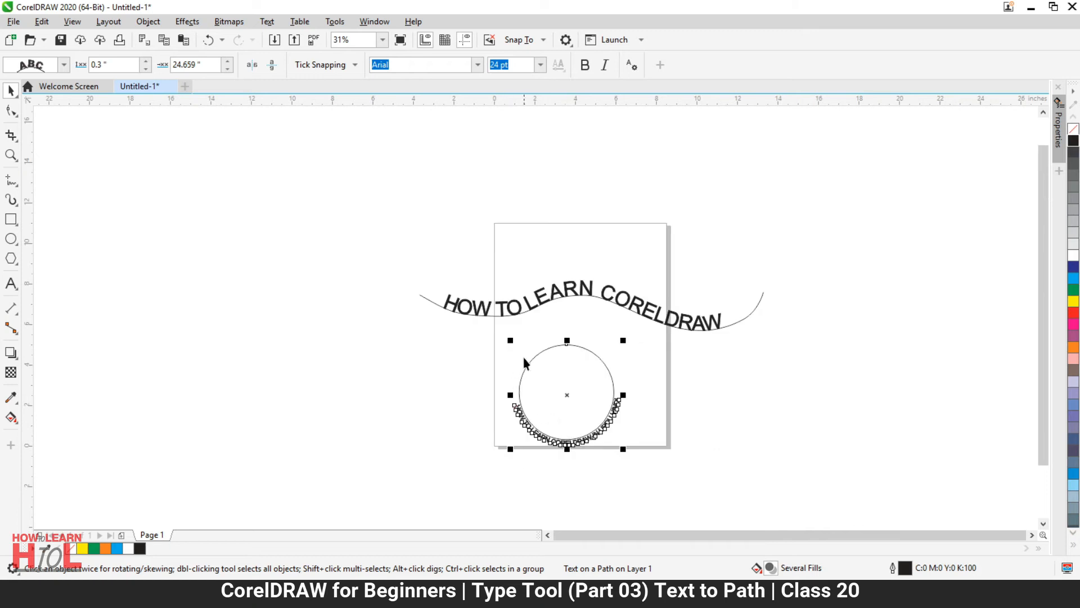
{"action": "left_click_drag", "start_coordinate": [585, 352], "coordinate": [775, 478]}
{"action": "left_click_drag", "start_coordinate": [648, 312], "coordinate": [665, 190]}
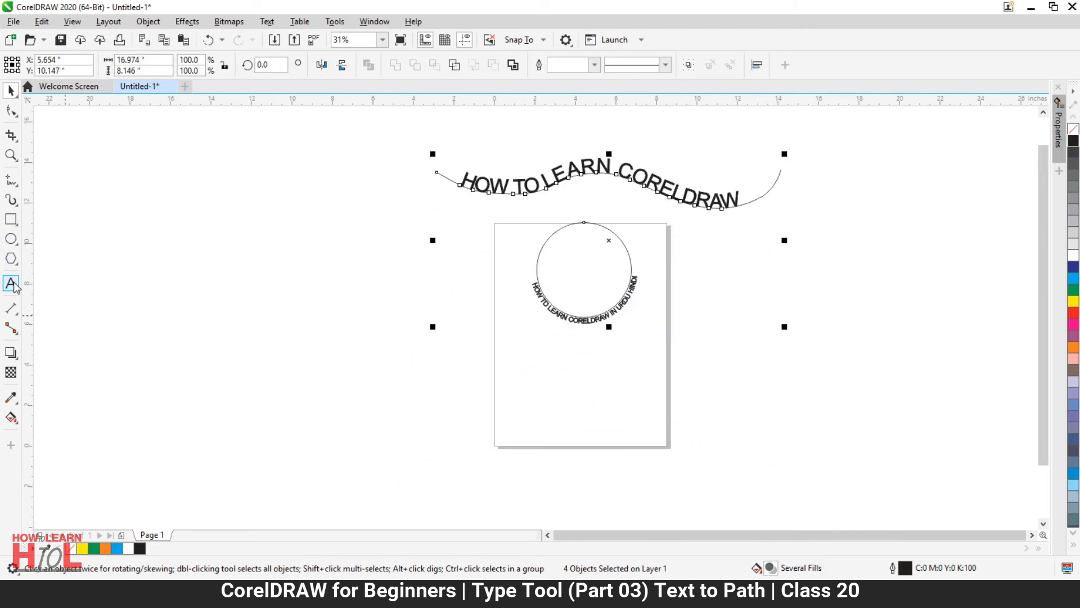
Add the artistic text "HOW TO LEARN CORELDRAW" in 24 pt Arial on the lower part of the page
{"action": "left_click", "coordinate": [11, 283]}
{"action": "scroll", "coordinate": [588, 397], "scroll_direction": "up", "scroll_amount": 1}
{"action": "left_click", "coordinate": [522, 426]}
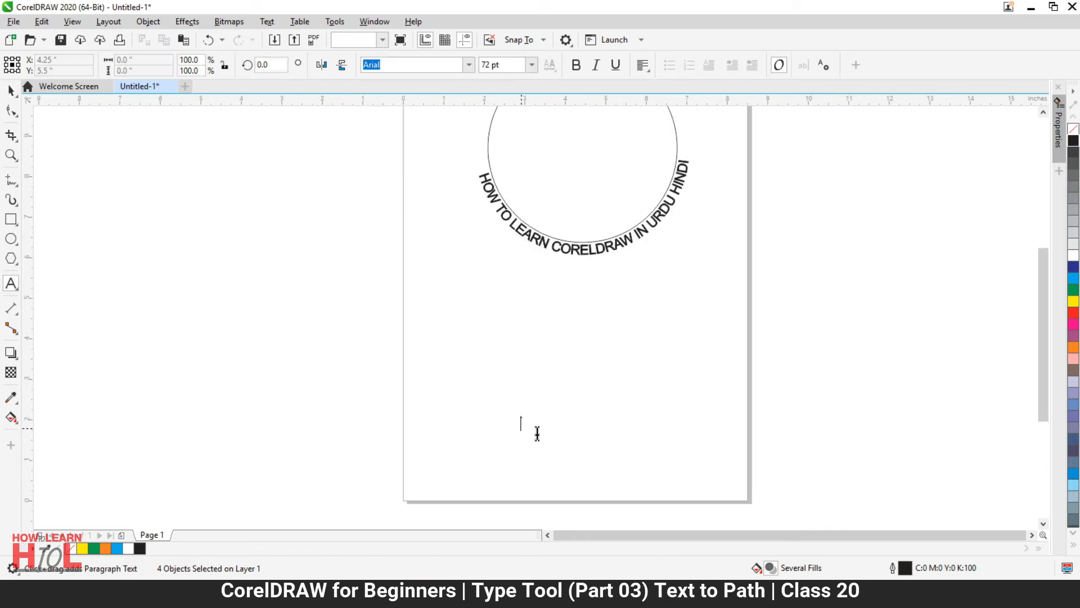
{"action": "scroll", "coordinate": [541, 430], "scroll_direction": "up", "scroll_amount": 1}
{"action": "type", "text": "HO"}
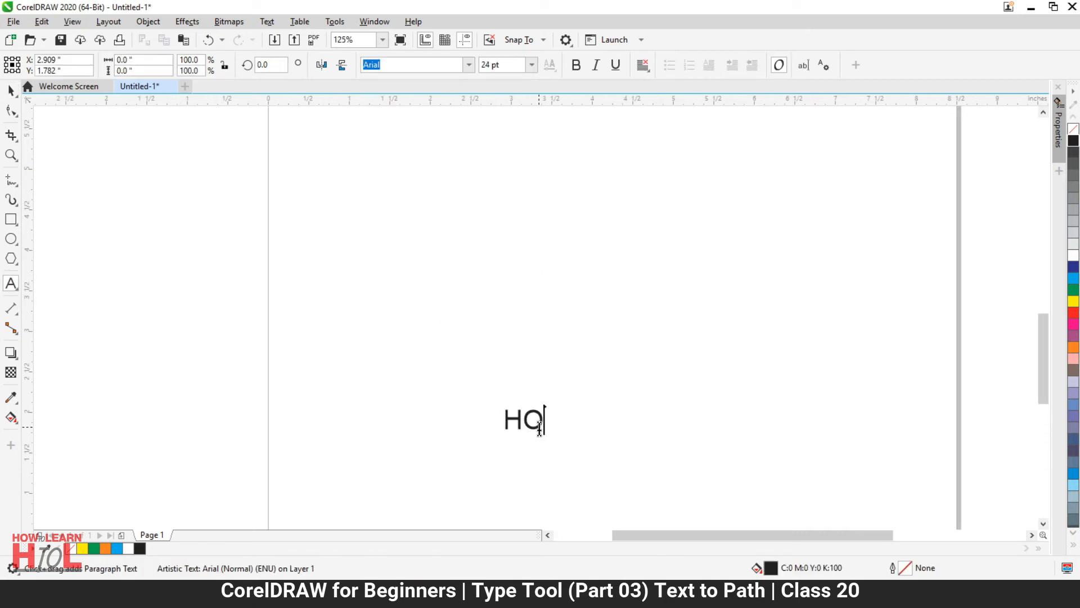
{"action": "type", "text": "W TO LEARN C"}
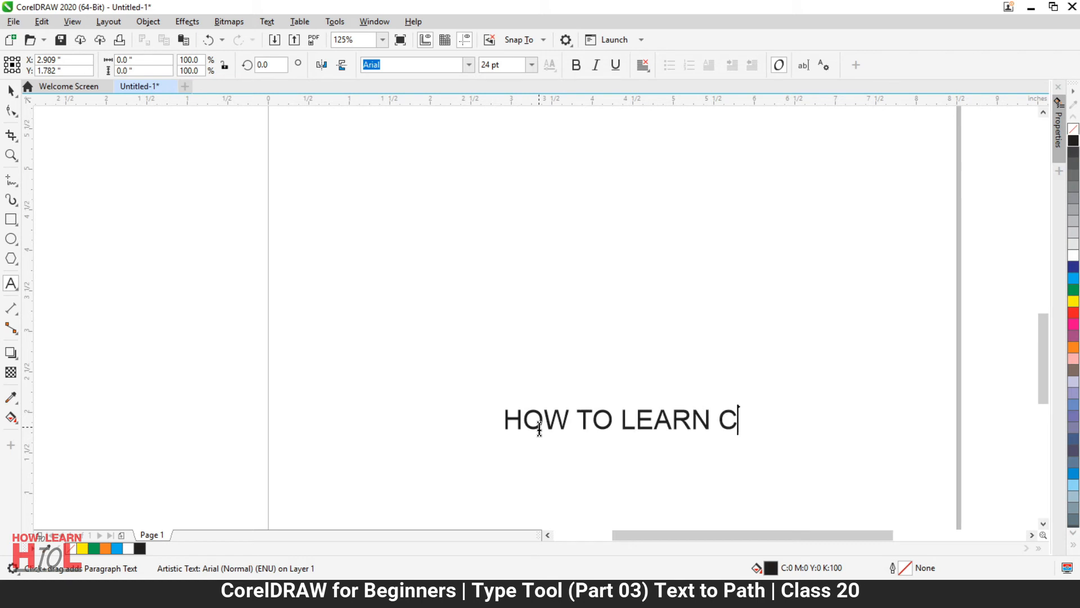
{"action": "type", "text": "ORELDRAW"}
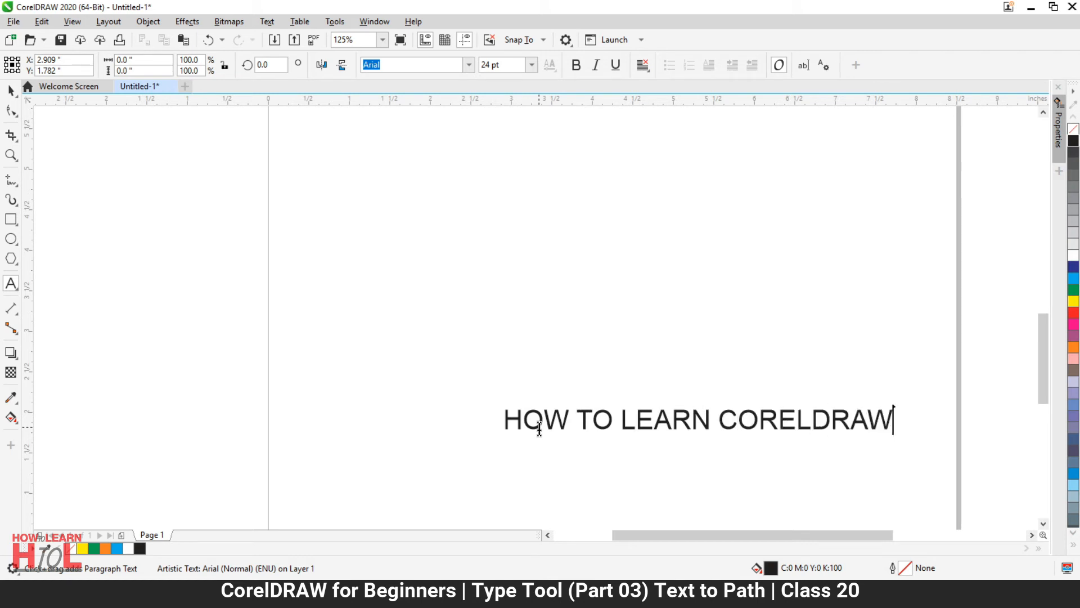
Move the new straight text up and toward the page's left edge and make it bold
{"action": "left_click", "coordinate": [11, 90]}
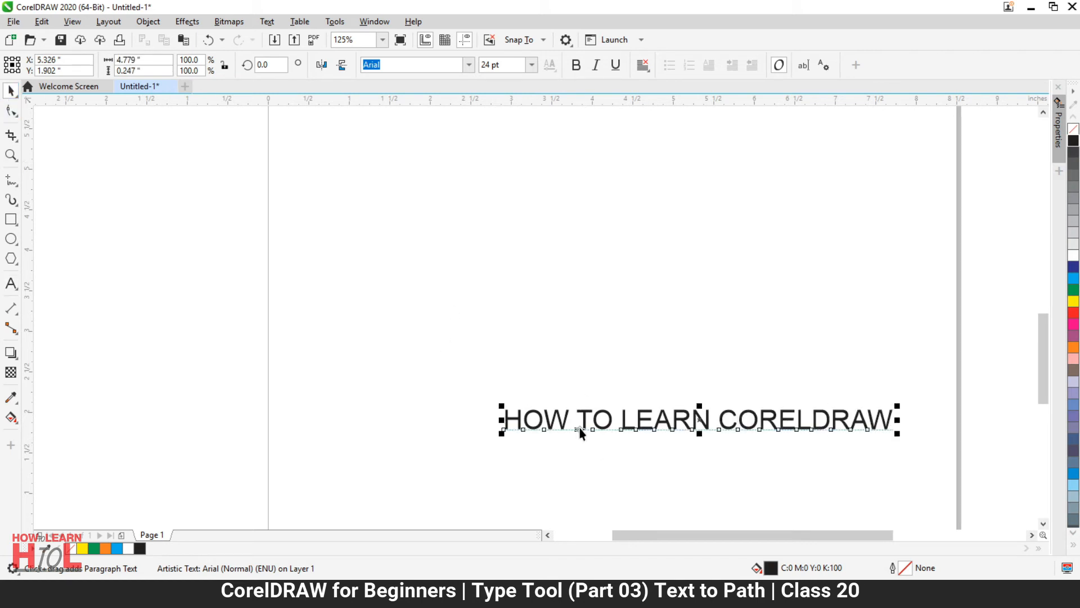
{"action": "left_click_drag", "start_coordinate": [580, 427], "coordinate": [337, 353]}
{"action": "left_click", "coordinate": [576, 65]}
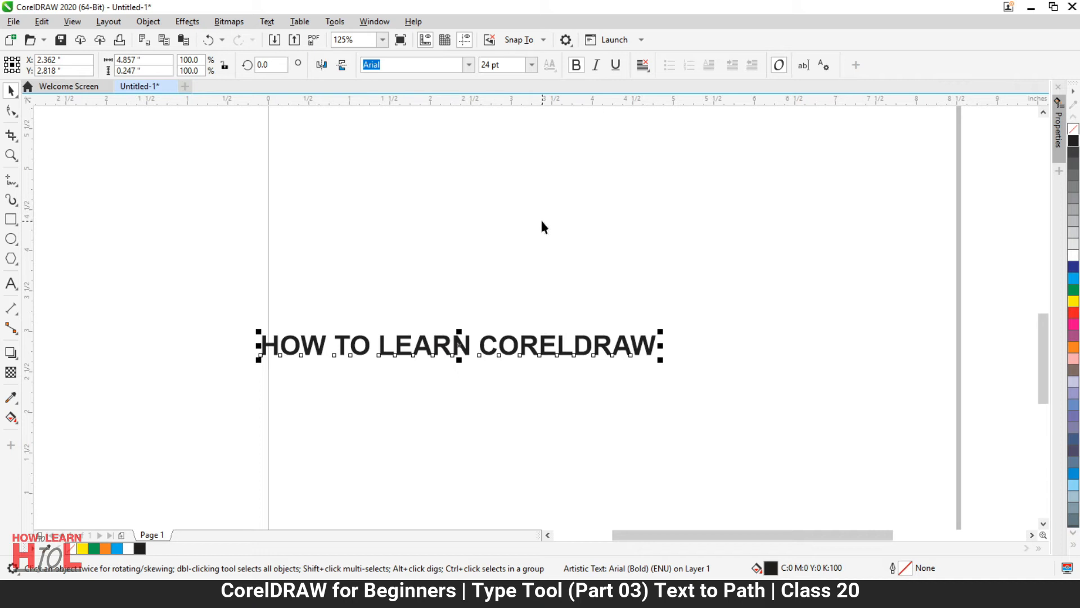
Convert the bold text to curves and move it up to about X 2.55, Y 4.48 inches
{"action": "key", "text": "ctrl+q"}
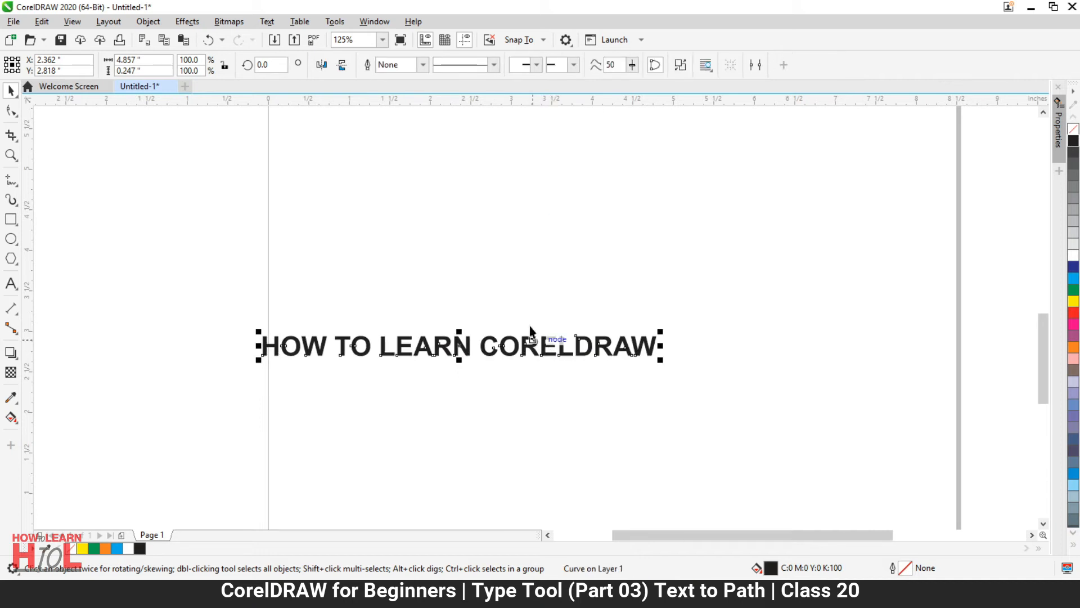
{"action": "left_click", "coordinate": [528, 364]}
{"action": "left_click", "coordinate": [528, 343]}
{"action": "left_click", "coordinate": [529, 326]}
{"action": "left_click_drag", "start_coordinate": [528, 326], "coordinate": [541, 191]}
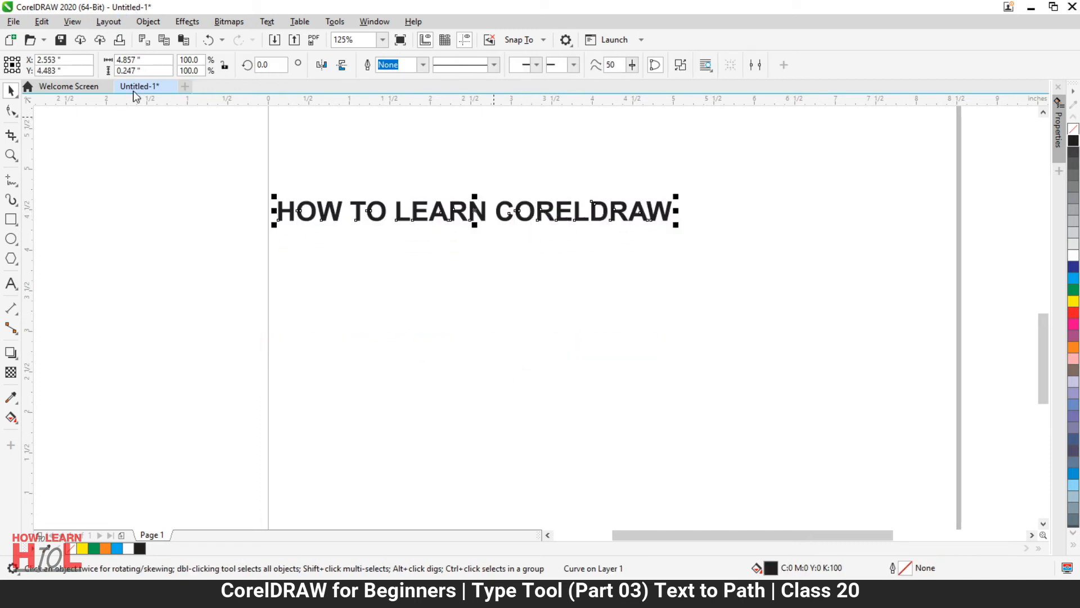
Move the circle text together with its circle across the page's right edge, clear of the straight text
{"action": "scroll", "coordinate": [294, 391], "scroll_direction": "down", "scroll_amount": 1}
{"action": "left_click", "coordinate": [461, 232]}
{"action": "left_click", "coordinate": [461, 228]}
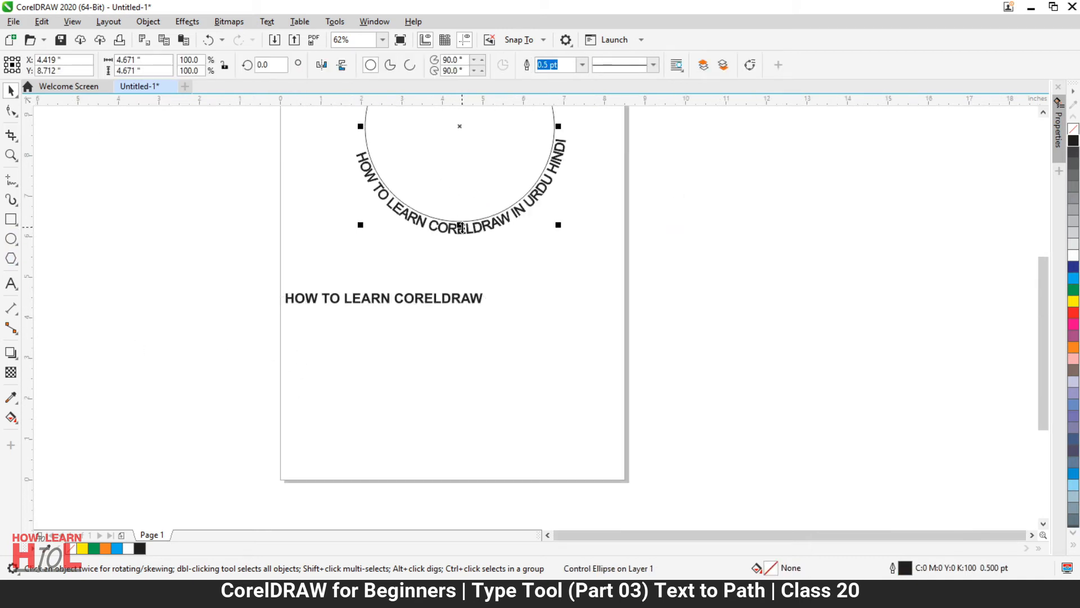
{"action": "left_click", "coordinate": [542, 288]}
{"action": "left_click_drag", "start_coordinate": [483, 225], "coordinate": [722, 319]}
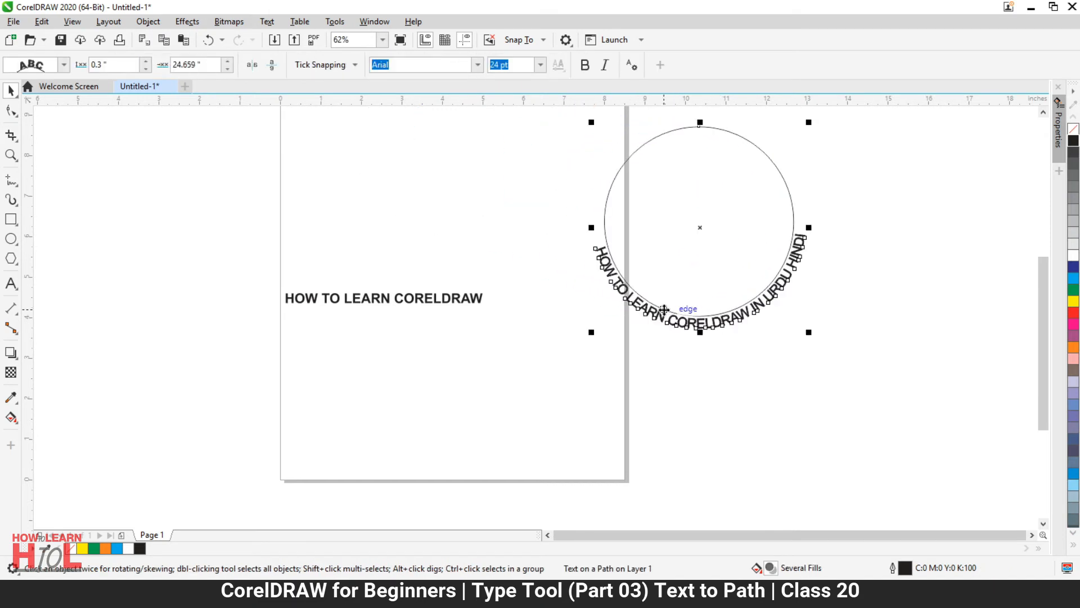
Break the circle text apart from its circle and move the circle below the straight text
{"action": "left_click", "coordinate": [628, 338]}
{"action": "left_click", "coordinate": [605, 212]}
{"action": "left_click_drag", "start_coordinate": [605, 211], "coordinate": [309, 415]}
Break the wavy text apart from its curve and move the text above the curve
{"action": "scroll", "coordinate": [550, 421], "scroll_direction": "down", "scroll_amount": 1}
{"action": "left_click", "coordinate": [528, 246]}
{"action": "left_click", "coordinate": [550, 181]}
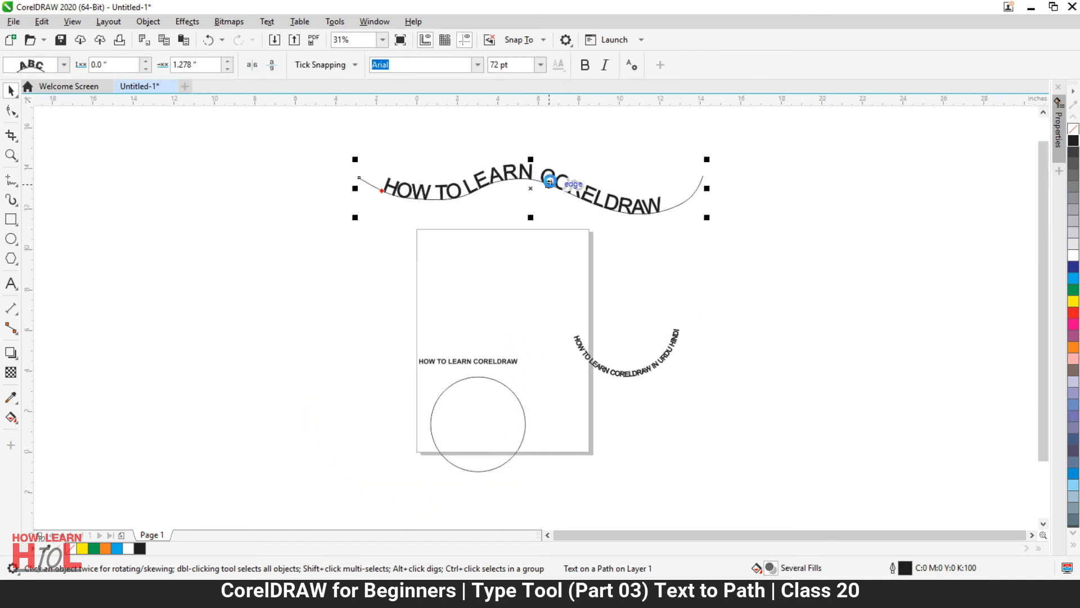
{"action": "left_click", "coordinate": [529, 222]}
{"action": "left_click_drag", "start_coordinate": [504, 169], "coordinate": [500, 130]}
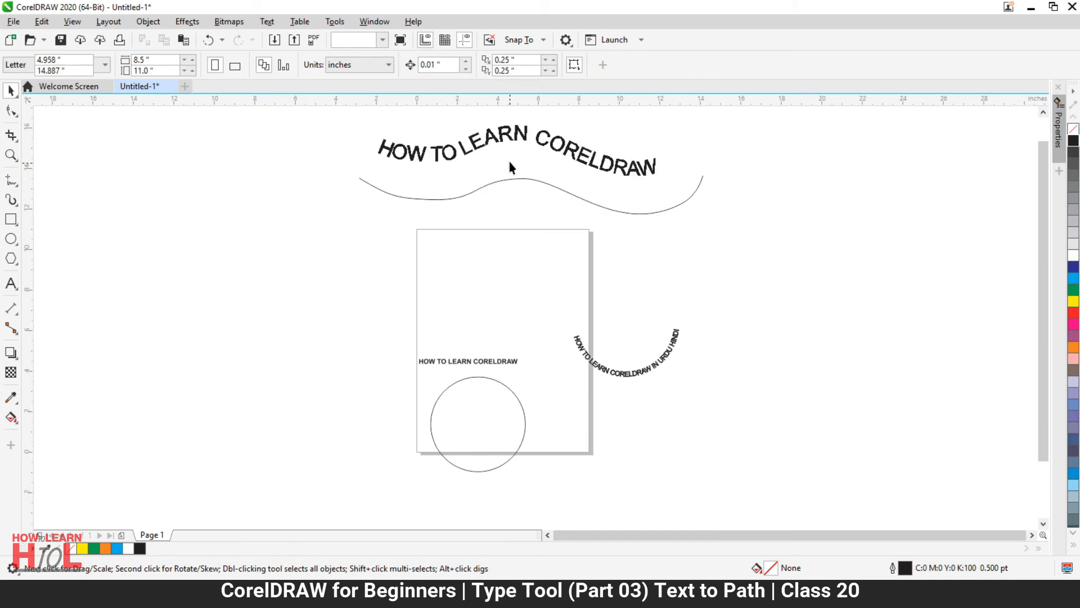
Move the wavy curve below the page to about X 3.85, Y -2.28 inches
{"action": "left_click", "coordinate": [513, 171]}
{"action": "mouse_move", "coordinate": [526, 186]}
{"action": "left_mouse_down"}
{"action": "mouse_move", "coordinate": [489, 251]}
{"action": "mouse_move", "coordinate": [475, 436]}
{"action": "mouse_move", "coordinate": [494, 485]}
{"action": "left_mouse_up"}
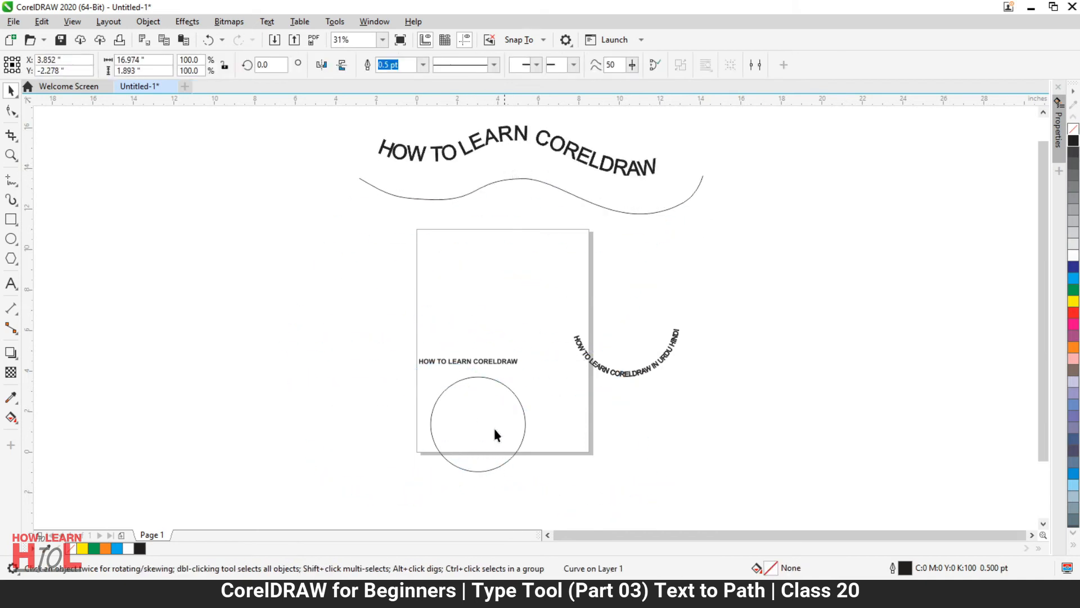
{"action": "scroll", "coordinate": [418, 333], "scroll_direction": "down", "scroll_amount": 1}
{"action": "scroll", "coordinate": [477, 408], "scroll_direction": "up", "scroll_amount": 1}
{"action": "scroll", "coordinate": [459, 397], "scroll_direction": "up", "scroll_amount": 2}
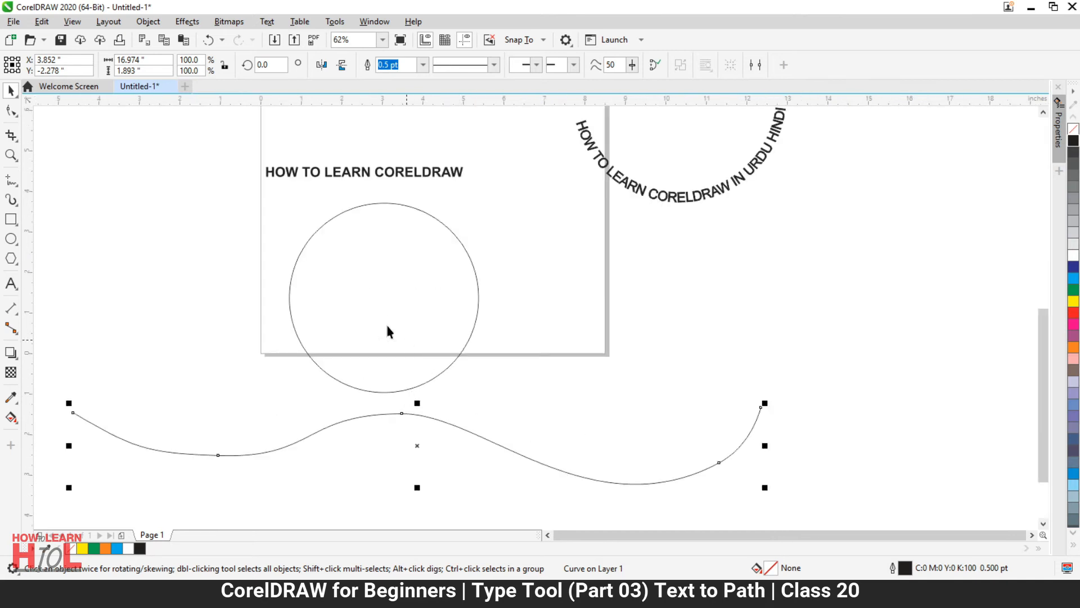
Open the Artistic Media effect settings
{"action": "key", "text": "z"}
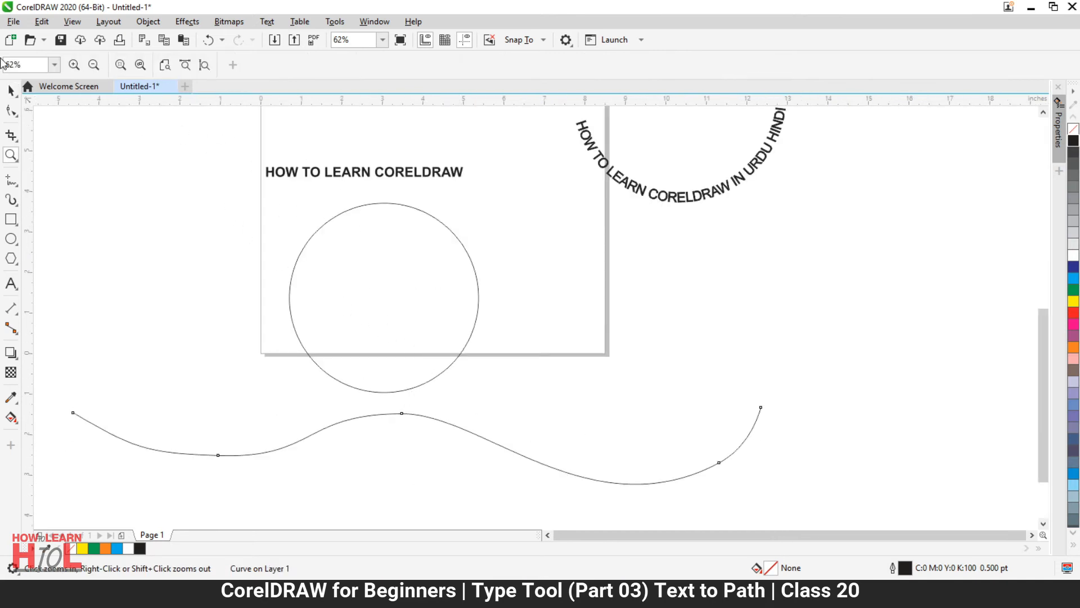
{"action": "left_click", "coordinate": [11, 90]}
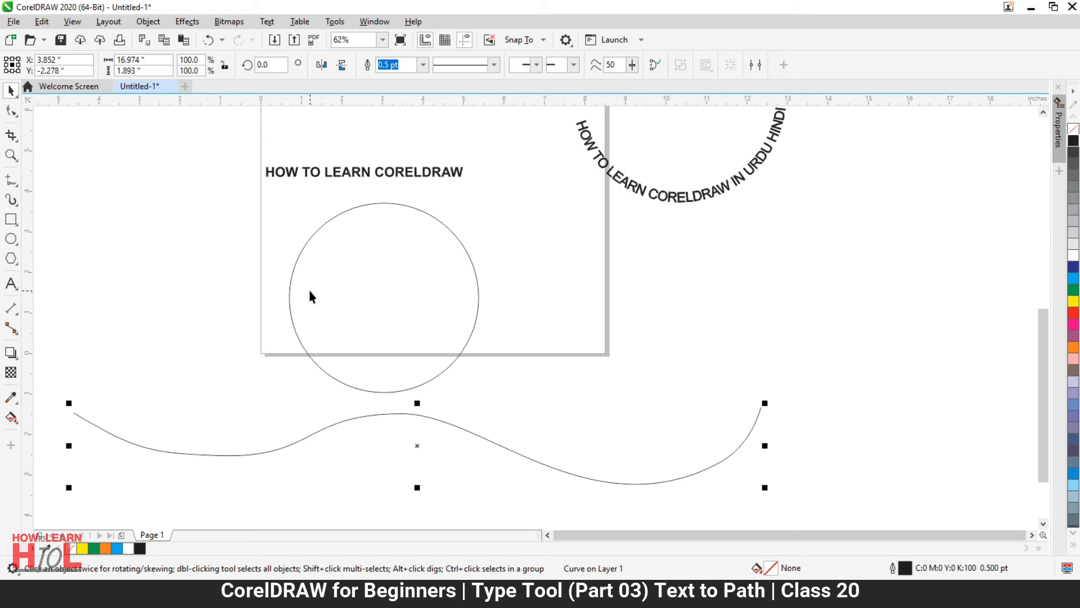
{"action": "left_click", "coordinate": [187, 21]}
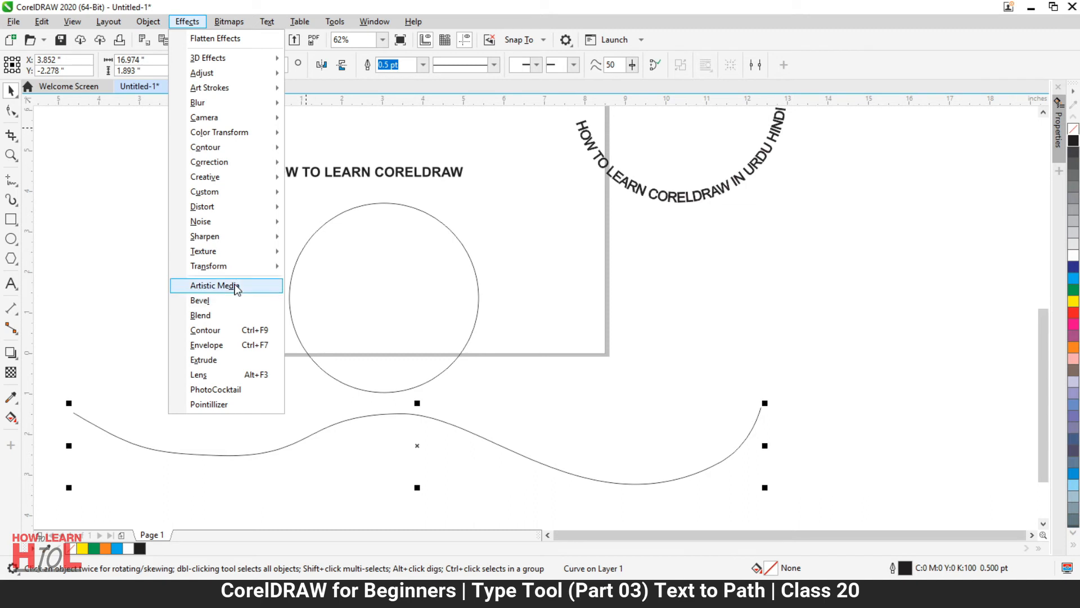
{"action": "left_click", "coordinate": [214, 285]}
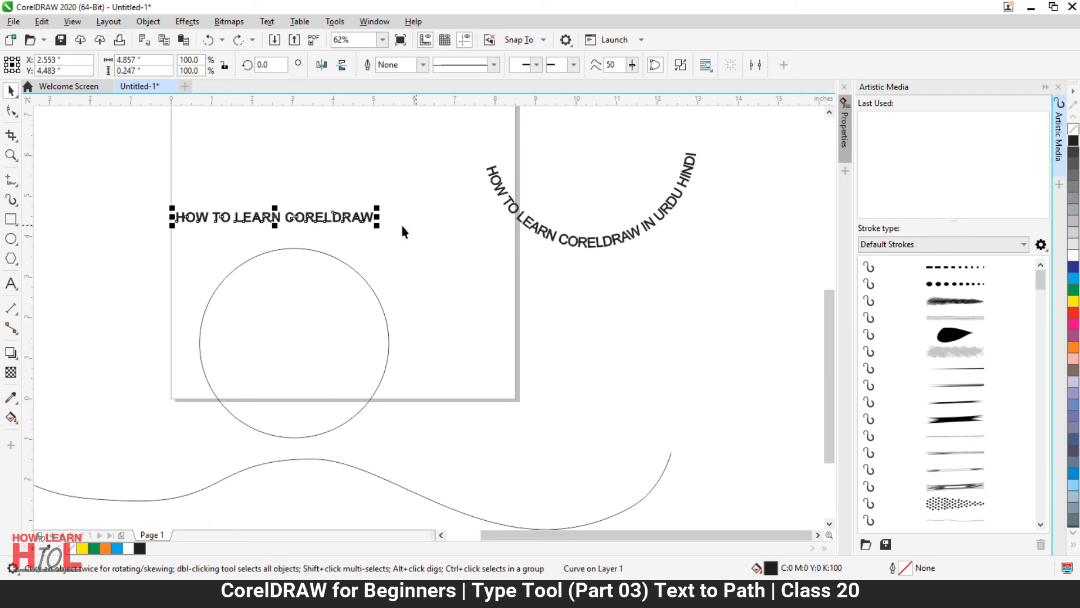
Fill the straight text curves with cyan and save them as a Brushes artistic media stroke named "HOW TO ELARN 1"
{"action": "mouse_move", "coordinate": [363, 217]}
{"action": "left_mouse_down"}
{"action": "mouse_move", "coordinate": [717, 326]}
{"action": "mouse_move", "coordinate": [975, 425]}
{"action": "mouse_move", "coordinate": [345, 248]}
{"action": "mouse_move", "coordinate": [563, 257]}
{"action": "mouse_move", "coordinate": [283, 192]}
{"action": "mouse_move", "coordinate": [307, 188]}
{"action": "mouse_move", "coordinate": [901, 438]}
{"action": "left_mouse_up"}
{"action": "left_click", "coordinate": [1074, 278]}
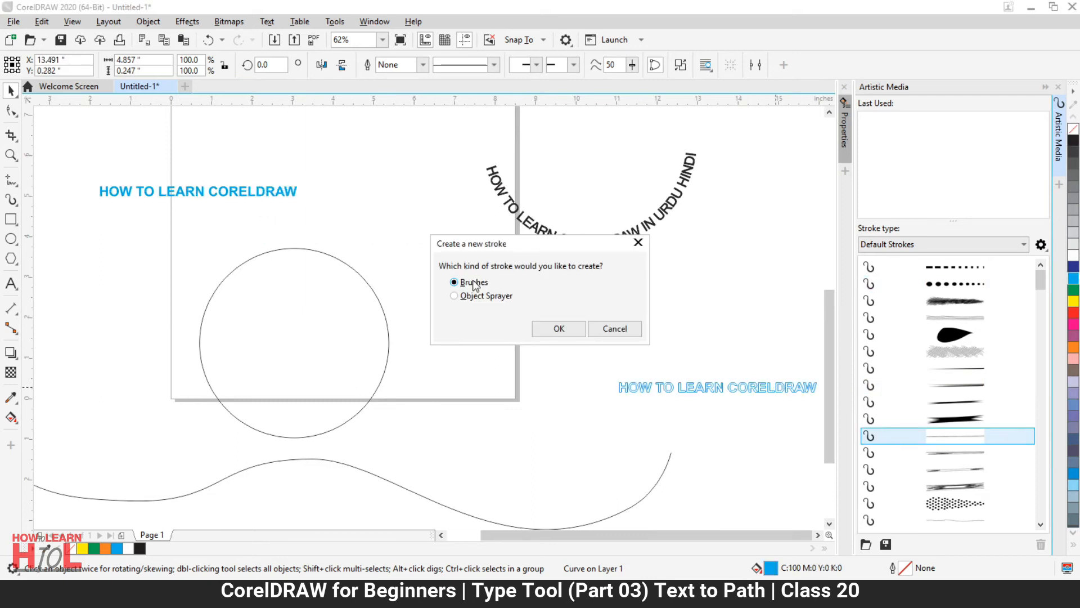
{"action": "left_click", "coordinate": [561, 331]}
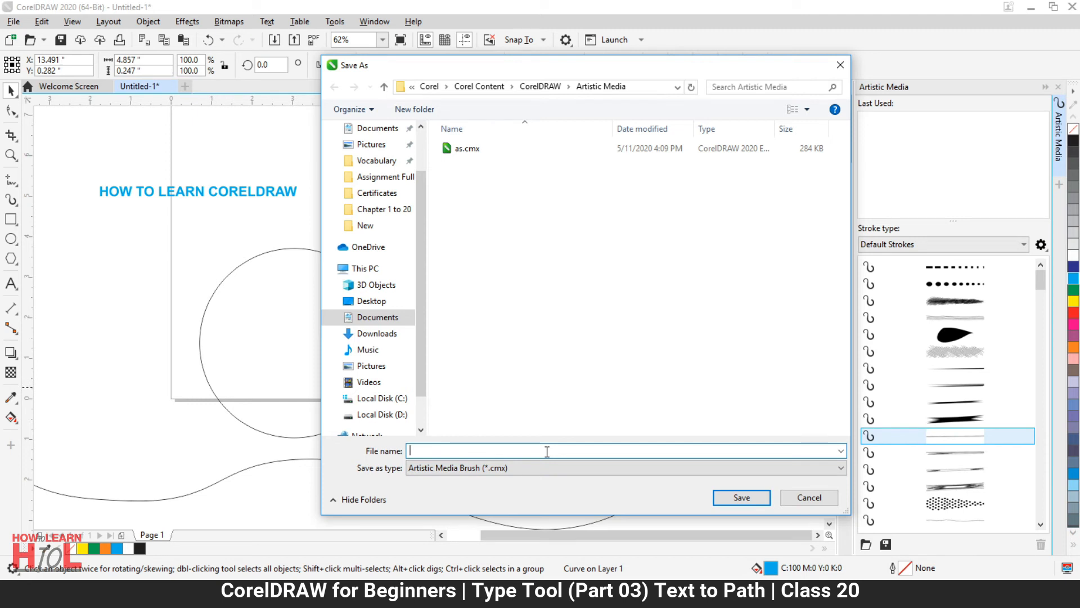
{"action": "type", "text": "HOW TO ELARN 1"}
{"action": "left_click", "coordinate": [738, 498]}
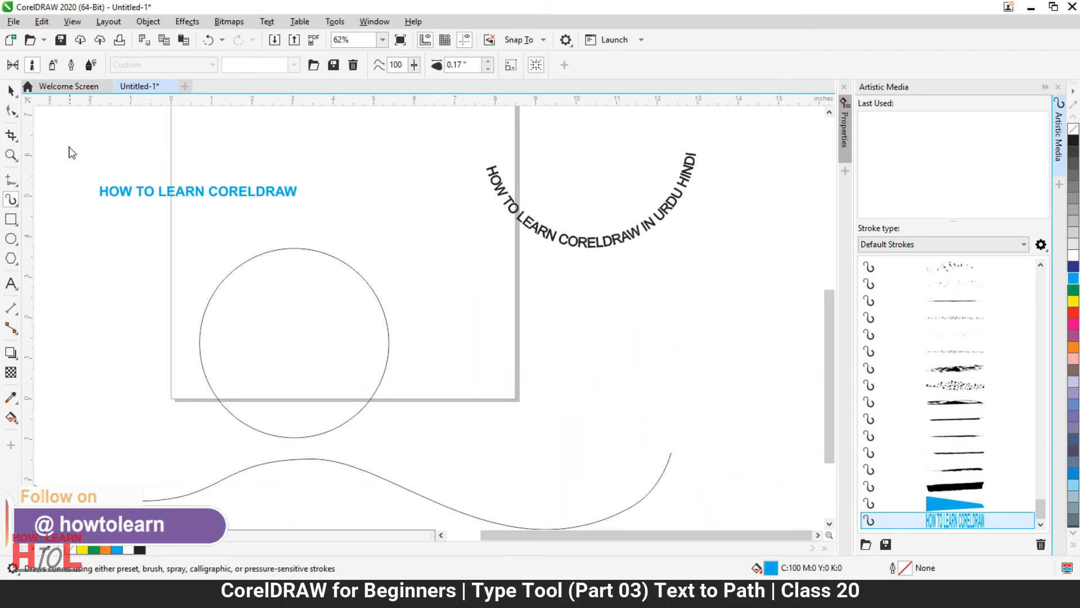
Apply the saved HOW TO LEARN CORELDRAW brush stroke to the wavy curve below the page
{"action": "left_click", "coordinate": [12, 93]}
{"action": "scroll", "coordinate": [454, 439], "scroll_direction": "down", "scroll_amount": 2}
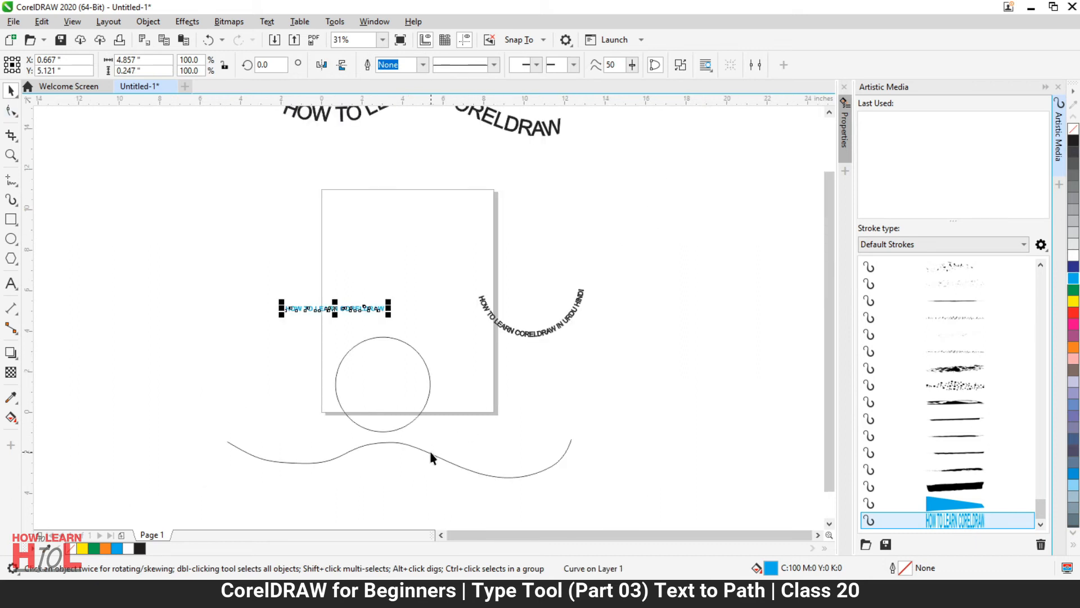
{"action": "left_click", "coordinate": [431, 453]}
{"action": "scroll", "coordinate": [411, 450], "scroll_direction": "up", "scroll_amount": 2}
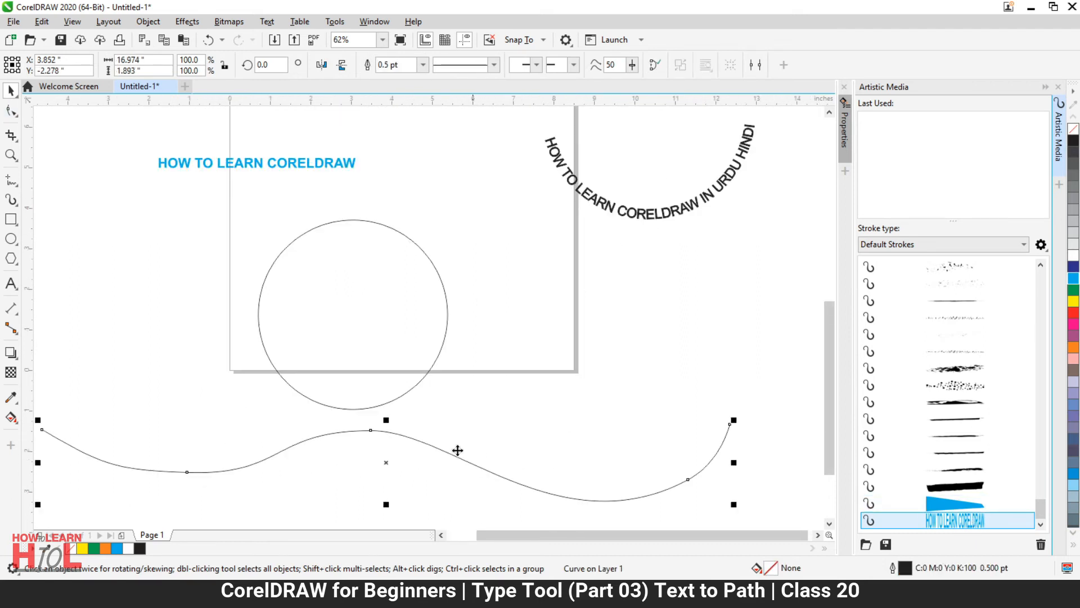
{"action": "left_click", "coordinate": [954, 518]}
{"action": "scroll", "coordinate": [723, 451], "scroll_direction": "down", "scroll_amount": 1}
{"action": "scroll", "coordinate": [509, 471], "scroll_direction": "up", "scroll_amount": 1}
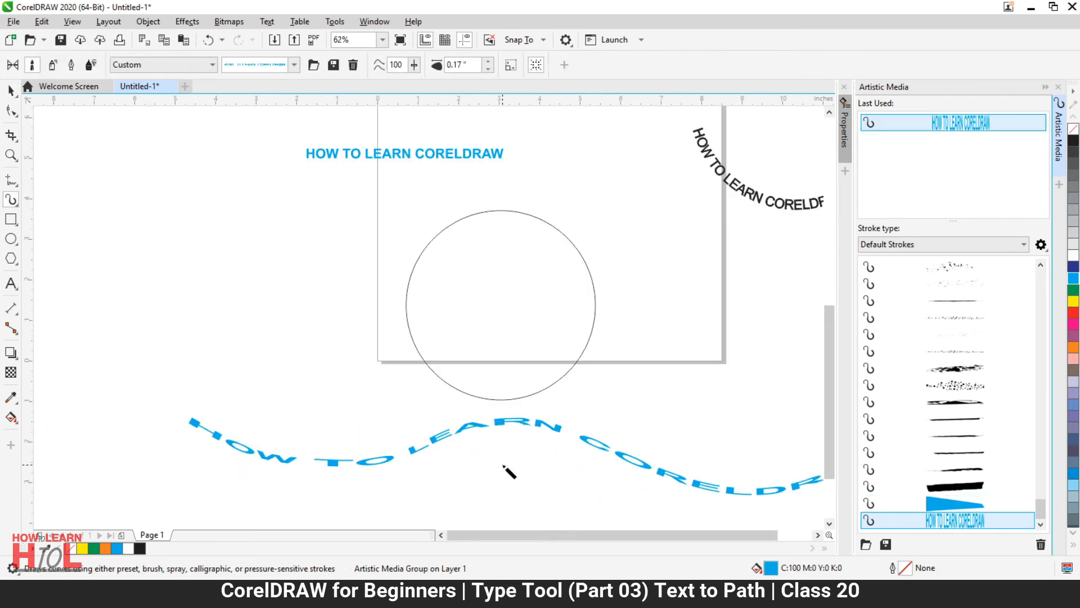
{"action": "scroll", "coordinate": [298, 447], "scroll_direction": "down", "scroll_amount": 1}
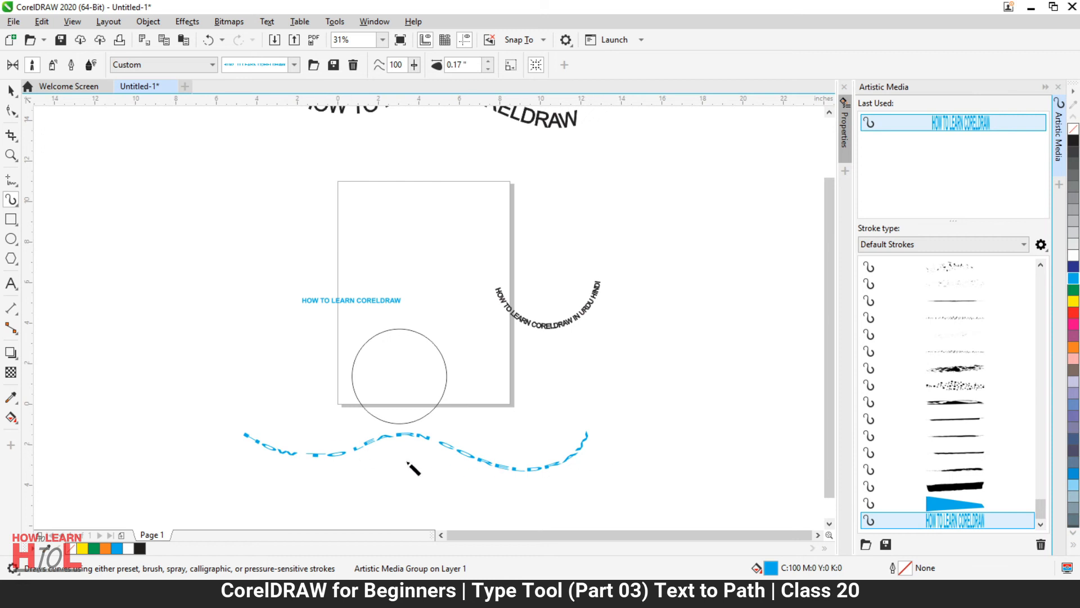
{"action": "scroll", "coordinate": [414, 469], "scroll_direction": "up", "scroll_amount": 1}
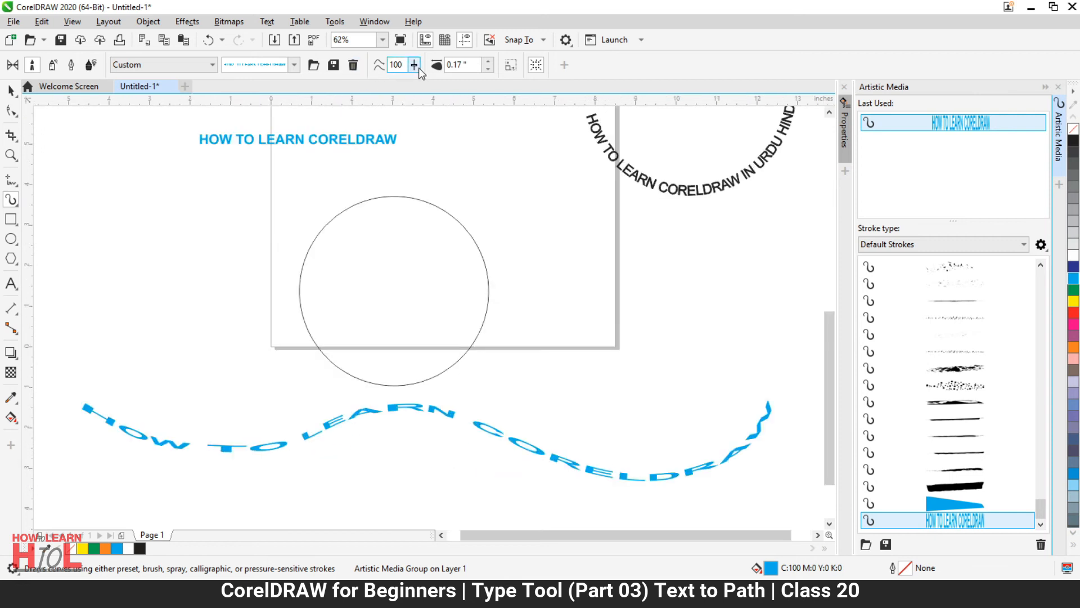
Increase the stroke width of the text brush on the wavy curve to 0.85 inches
{"action": "left_click", "coordinate": [488, 61]}
{"action": "left_click", "coordinate": [488, 61]}
{"action": "left_click", "coordinate": [489, 61]}
{"action": "left_click", "coordinate": [489, 61]}
{"action": "left_click", "coordinate": [489, 61]}
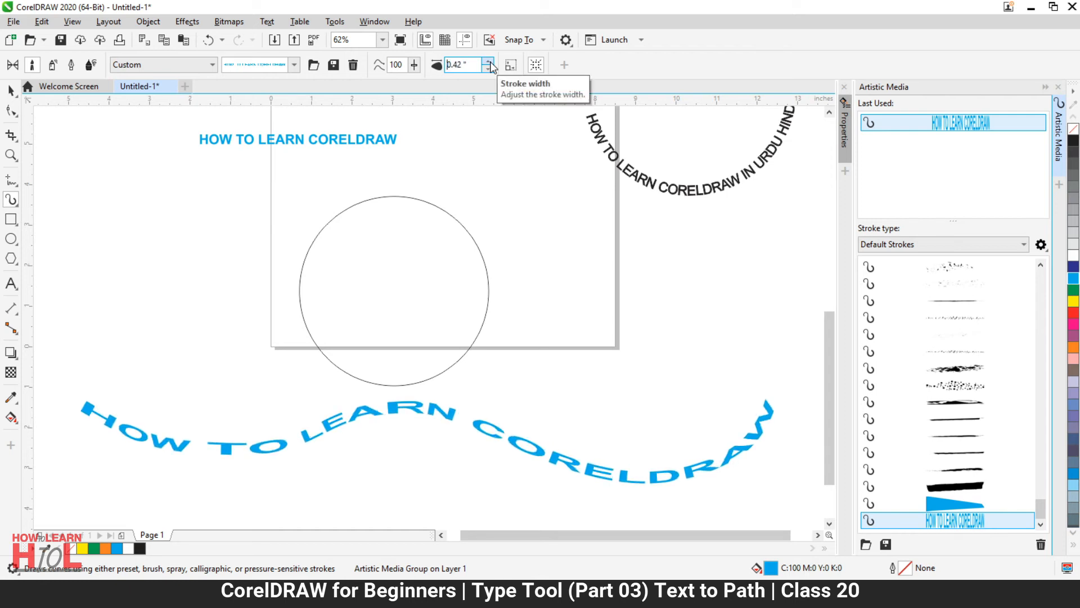
{"action": "left_click", "coordinate": [490, 63]}
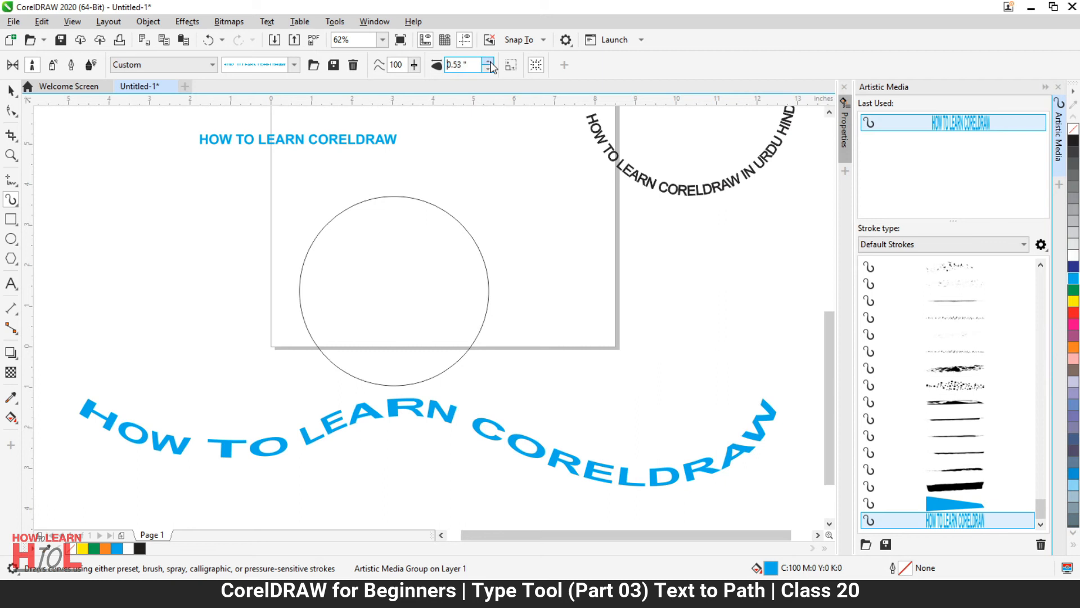
{"action": "left_click", "coordinate": [490, 63]}
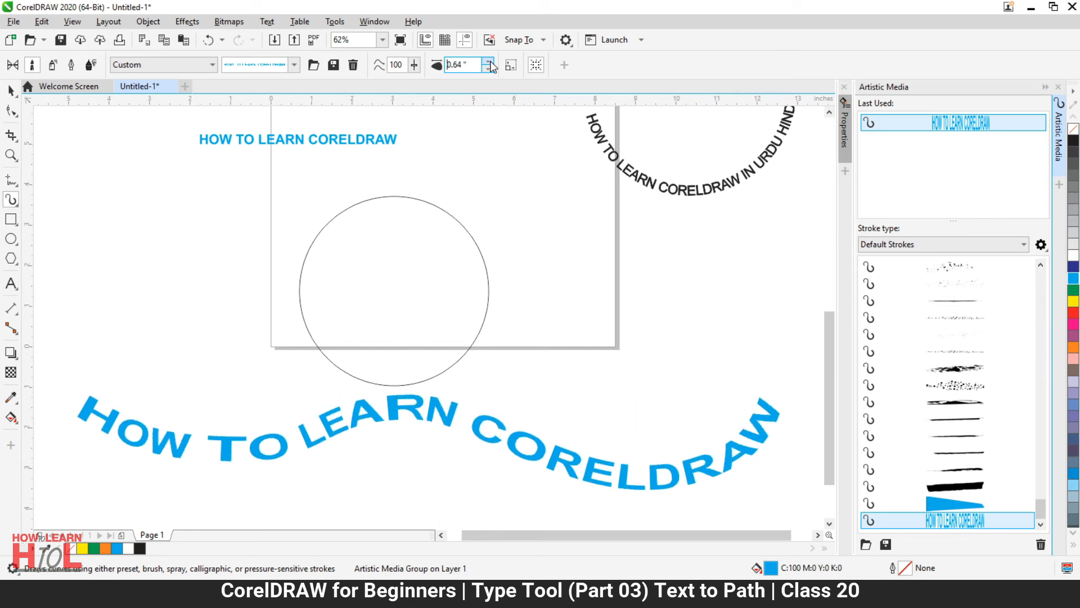
{"action": "left_click", "coordinate": [490, 63]}
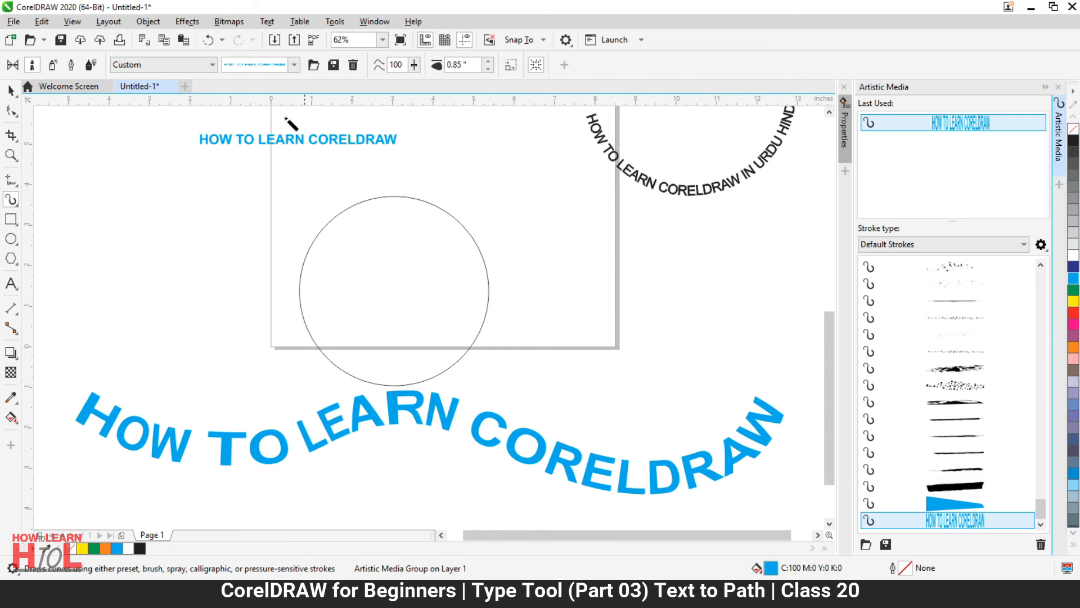
Apply the saved HOW TO LEARN CORELDRAW brush stroke to the circle and move the circular text up and right, clear of the wavy text
{"action": "left_click", "coordinate": [7, 95]}
{"action": "left_click", "coordinate": [424, 198]}
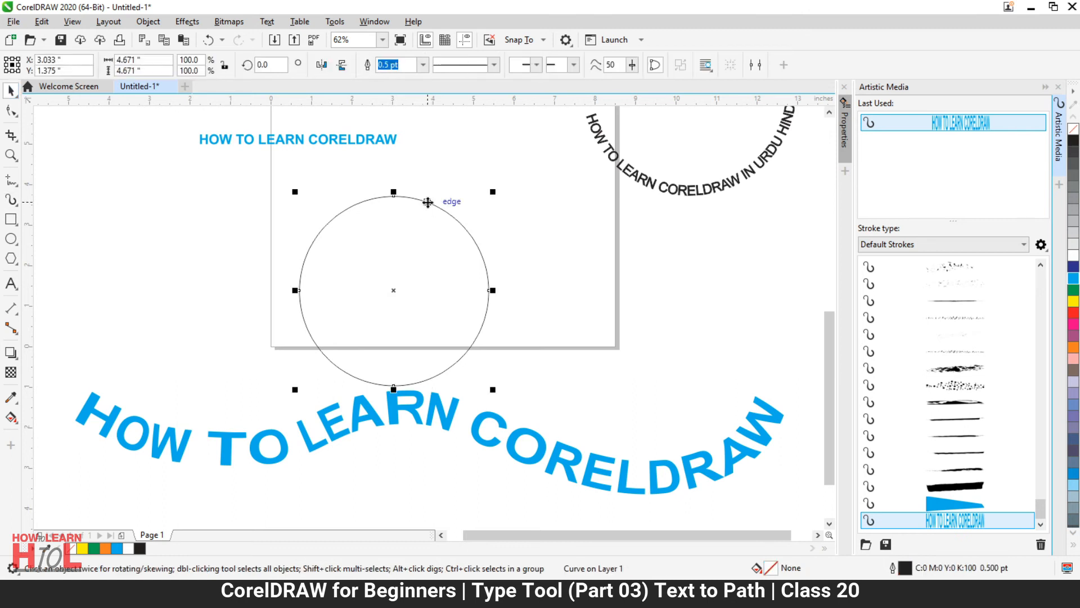
{"action": "left_click", "coordinate": [954, 519]}
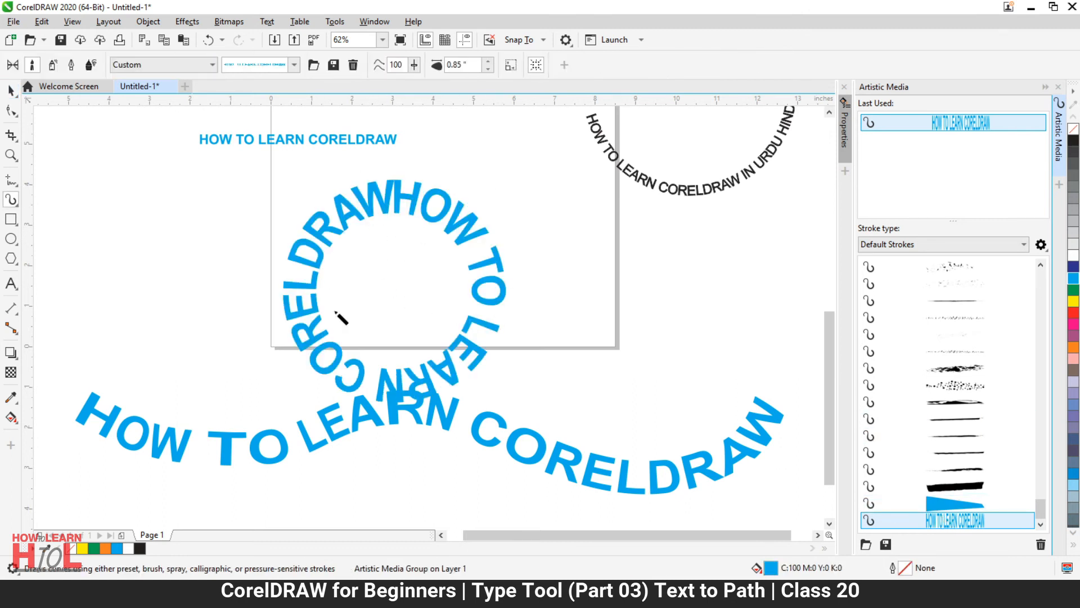
{"action": "left_click", "coordinate": [11, 92]}
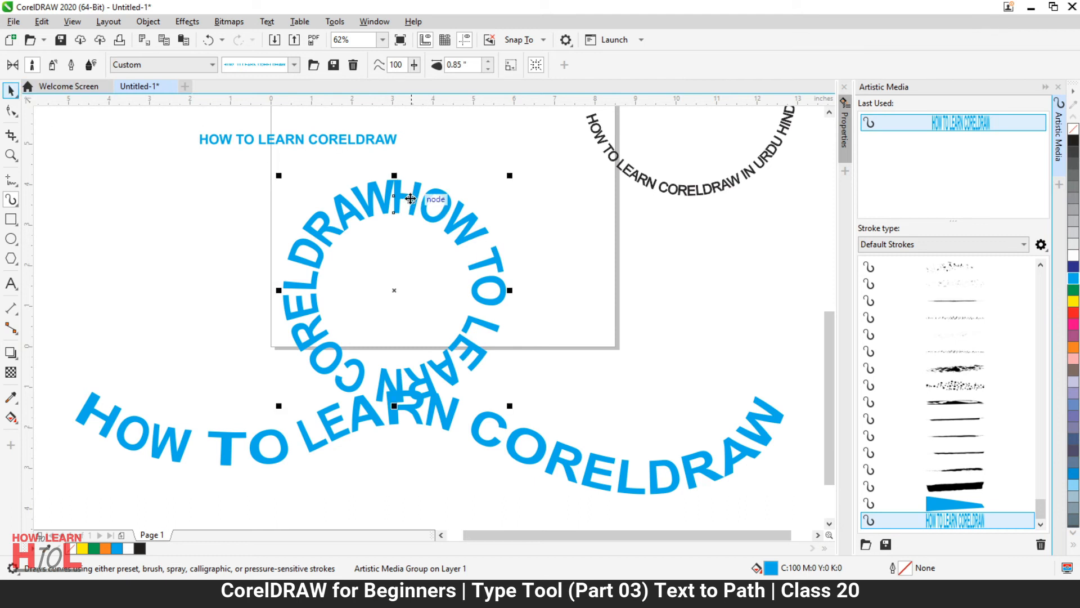
{"action": "left_click_drag", "start_coordinate": [441, 216], "coordinate": [506, 175]}
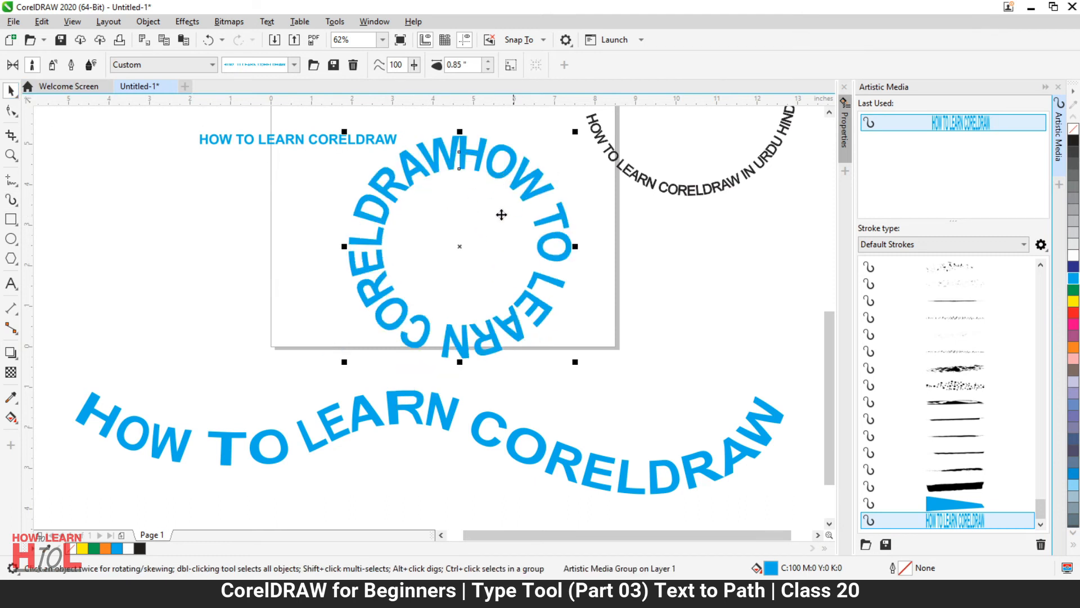
Separate the wavy curve from its brush text, move the curve above the lettering, and fill the wavy text with yellow
{"action": "mouse_move", "coordinate": [441, 417]}
{"action": "left_mouse_down"}
{"action": "mouse_move", "coordinate": [446, 438]}
{"action": "mouse_move", "coordinate": [475, 440]}
{"action": "mouse_move", "coordinate": [484, 378]}
{"action": "left_mouse_up"}
{"action": "left_click", "coordinate": [582, 393]}
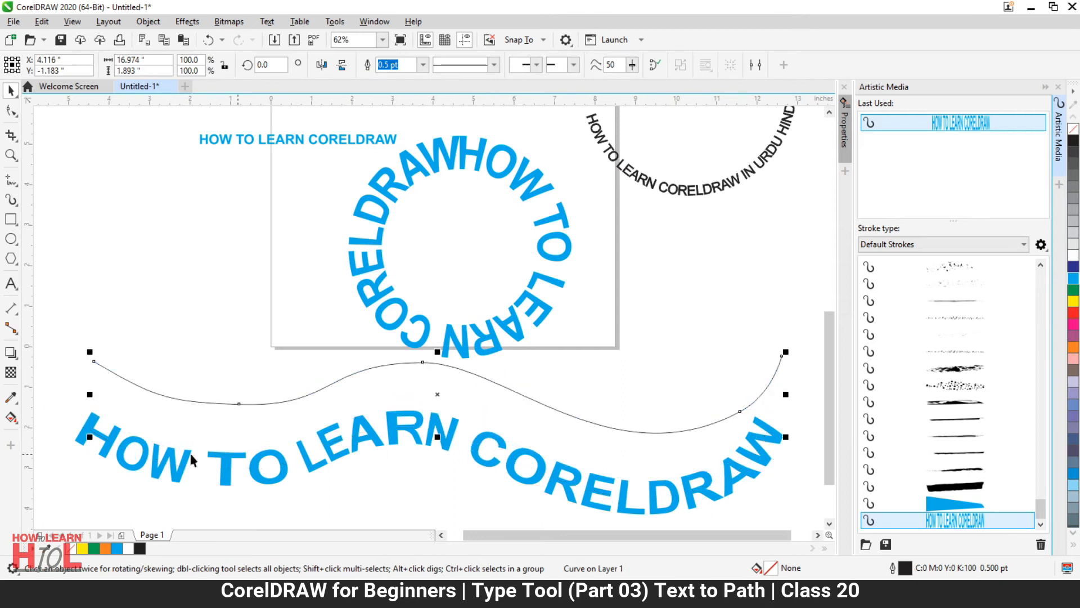
{"action": "left_click", "coordinate": [539, 478]}
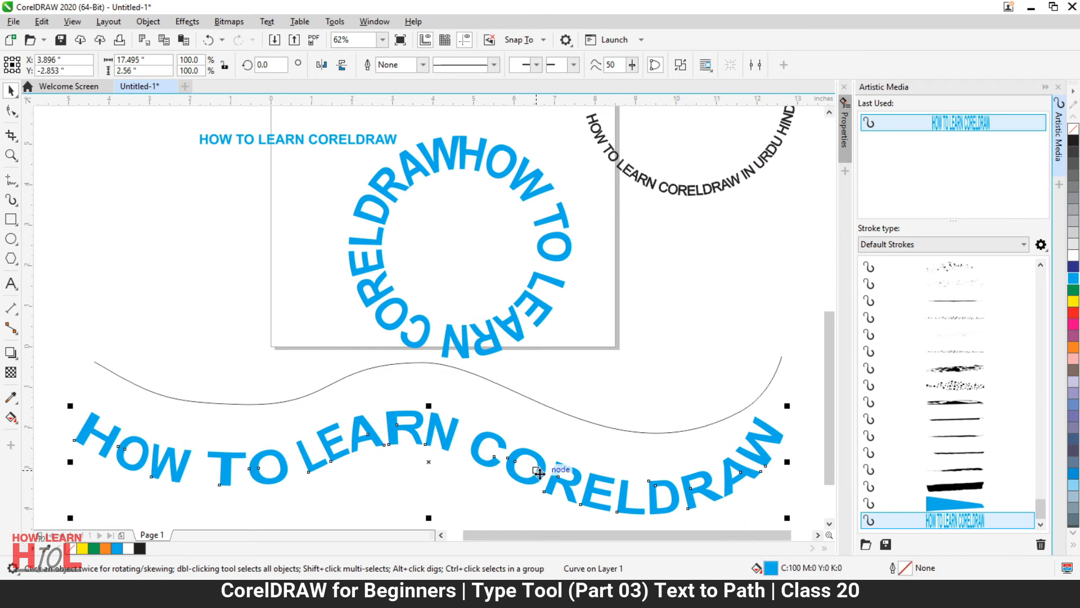
{"action": "left_click", "coordinate": [1074, 302]}
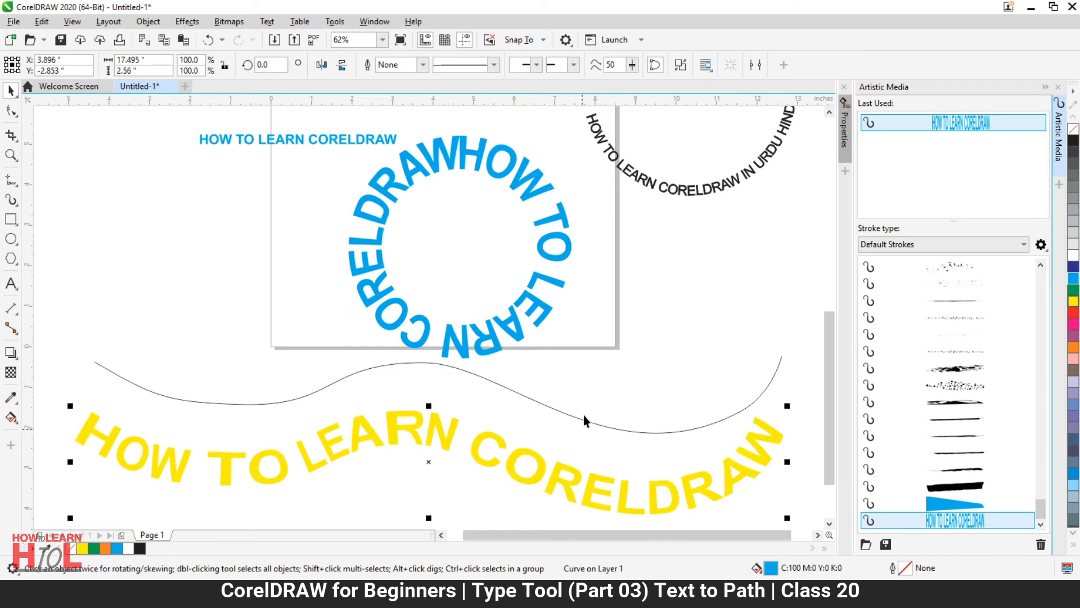
{"action": "left_click", "coordinate": [672, 351]}
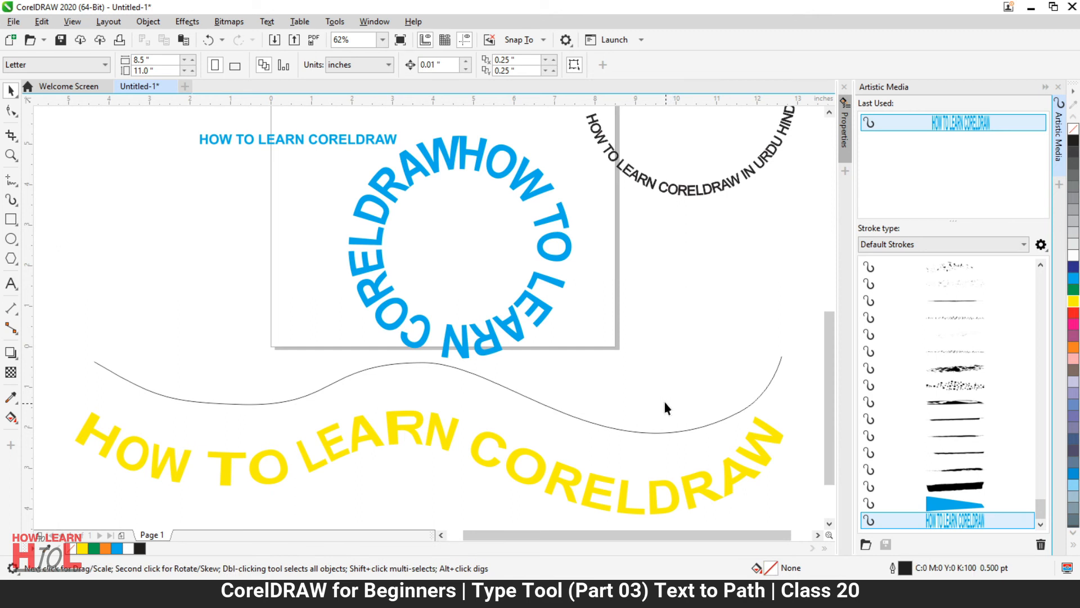
Delete the circular HOW TO LEARN CORELDRAW text from the page
{"action": "scroll", "coordinate": [636, 332], "scroll_direction": "down", "scroll_amount": 2}
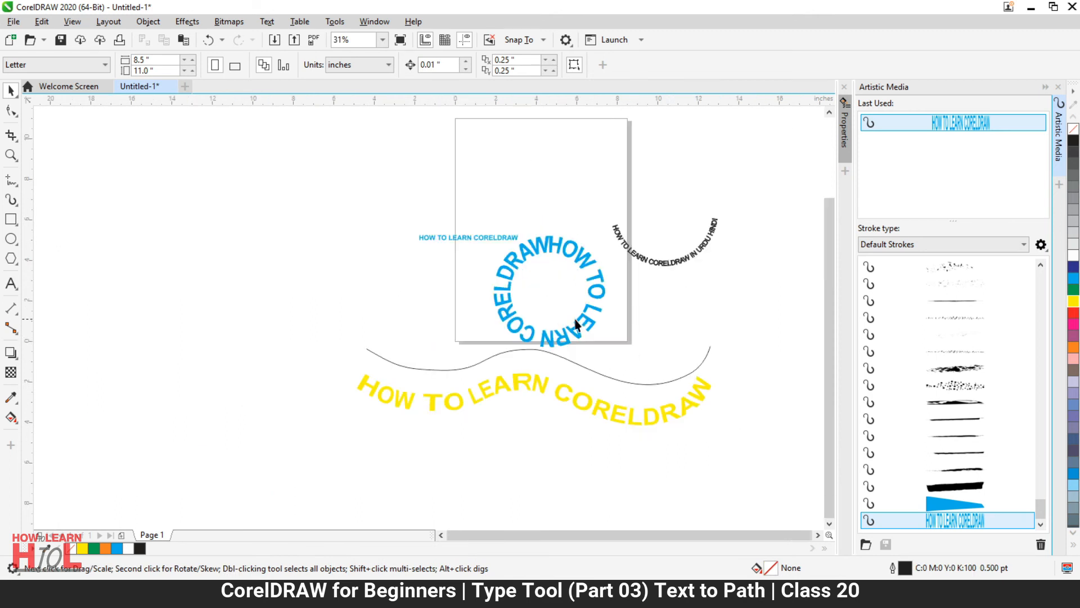
{"action": "scroll", "coordinate": [576, 320], "scroll_direction": "up", "scroll_amount": 2}
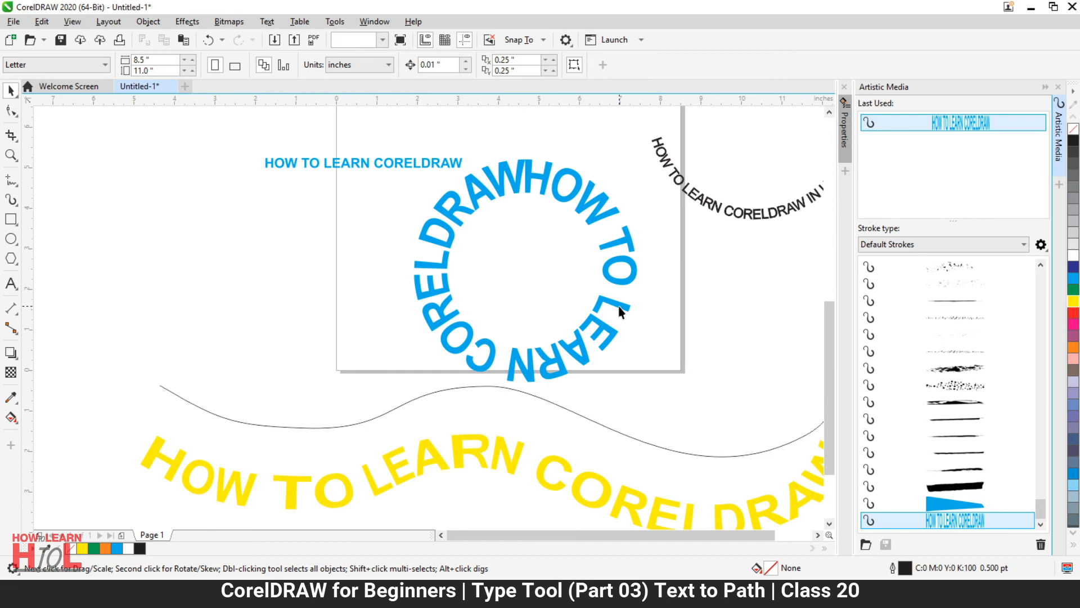
{"action": "left_click", "coordinate": [618, 307]}
{"action": "key", "text": "Delete"}
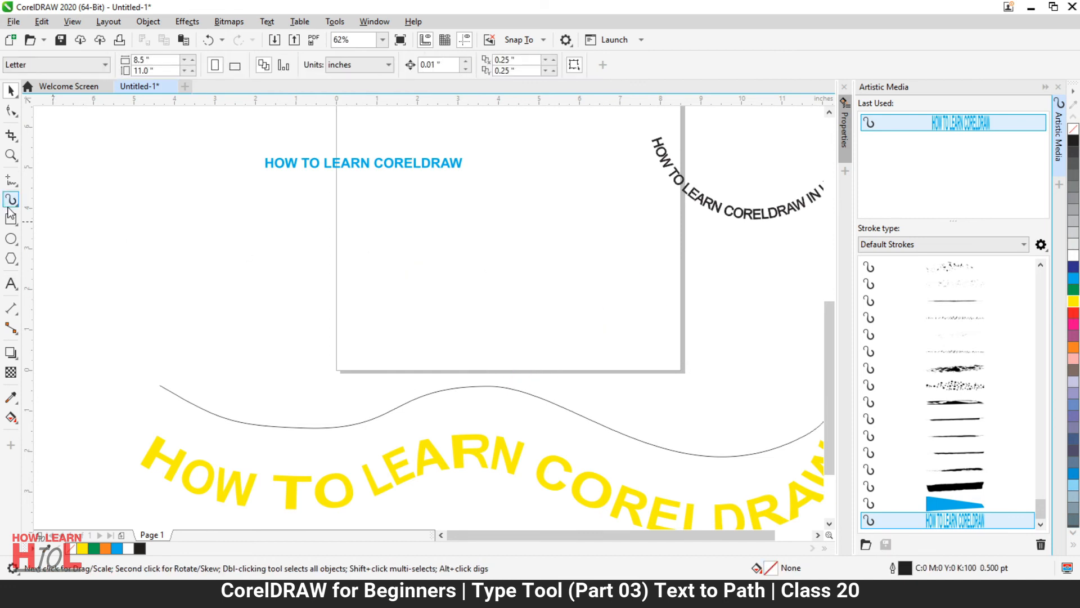
Draw a circle about 4.13 inches in diameter and move it to about X 4.23, Y 2.20 inches
{"action": "left_click", "coordinate": [11, 239]}
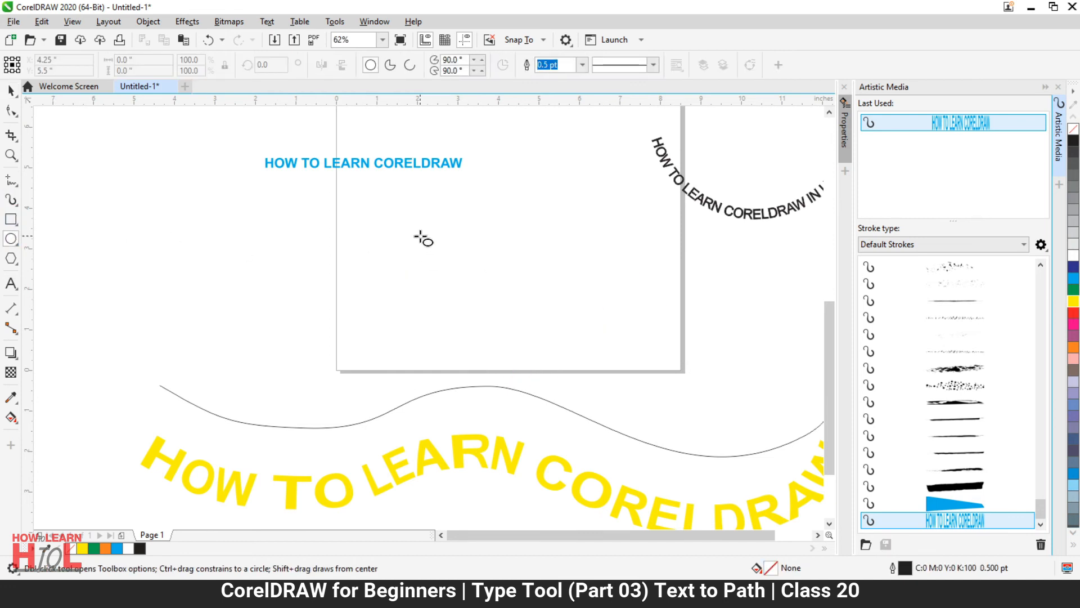
{"action": "left_click_drag", "start_coordinate": [421, 241], "coordinate": [591, 406]}
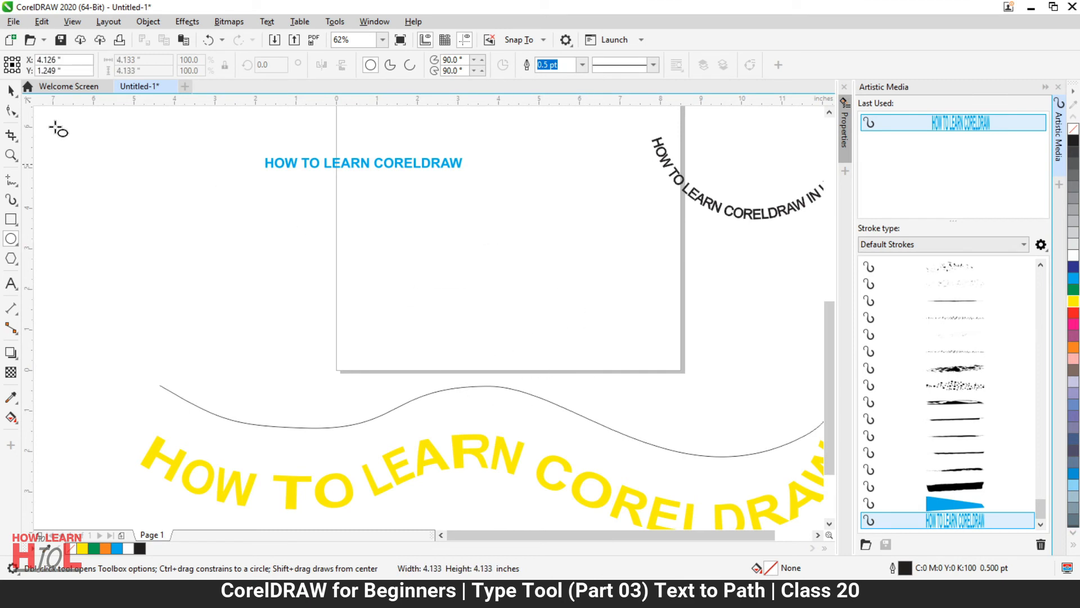
{"action": "left_click", "coordinate": [11, 90]}
{"action": "left_click_drag", "start_coordinate": [572, 268], "coordinate": [577, 231]}
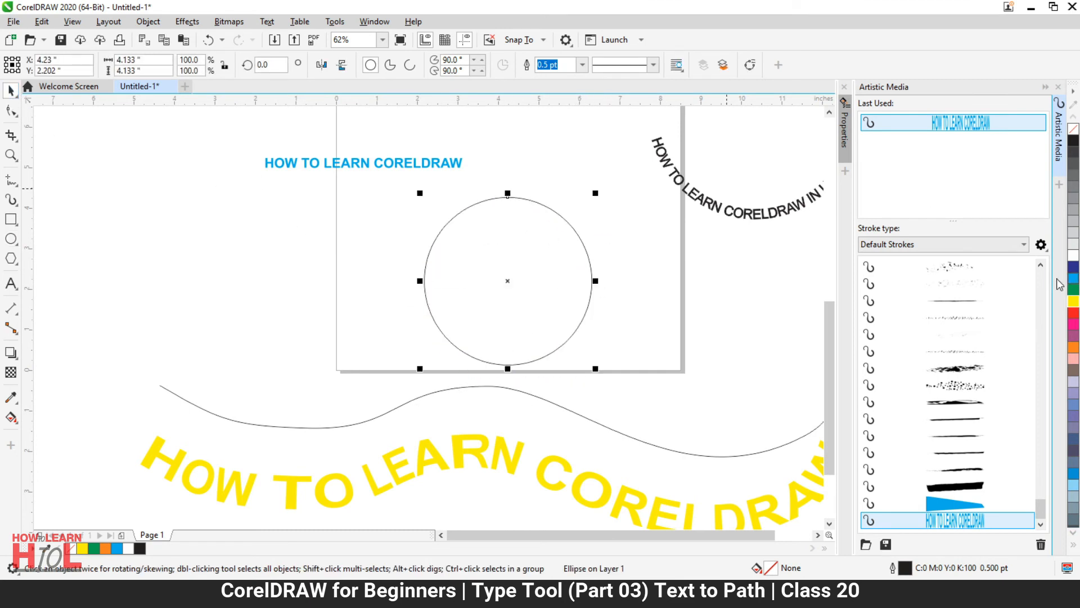
Fill the circle with black and add a white-filled concentric copy about 3 inches in diameter to form a ring
{"action": "left_click", "coordinate": [1073, 140]}
{"action": "scroll", "coordinate": [540, 205], "scroll_direction": "up", "scroll_amount": 2}
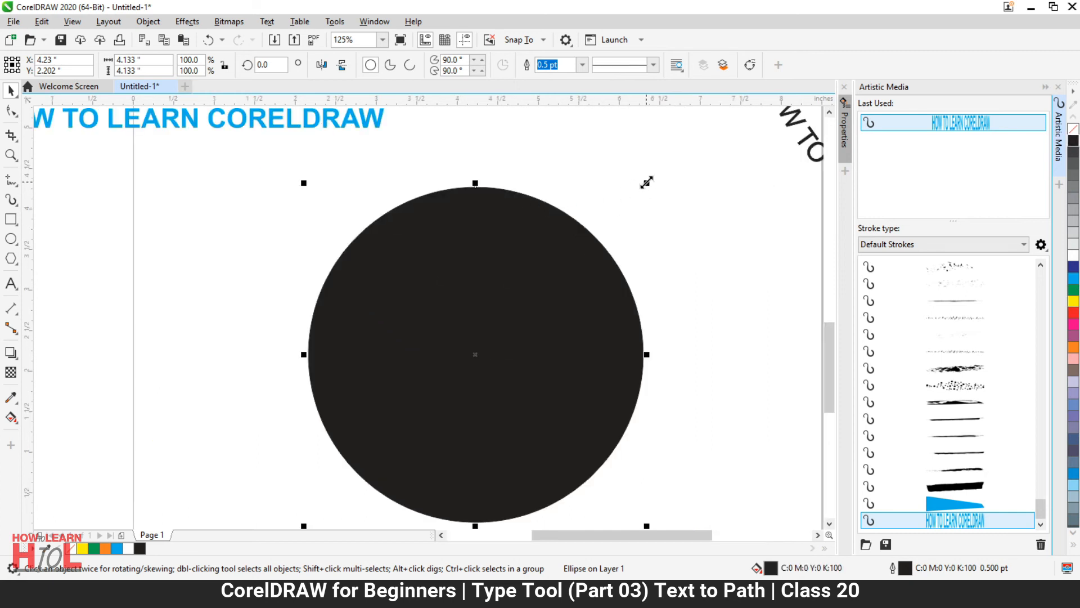
{"action": "left_click_drag", "start_coordinate": [647, 182], "coordinate": [600, 229]}
{"action": "left_click", "coordinate": [1074, 256]}
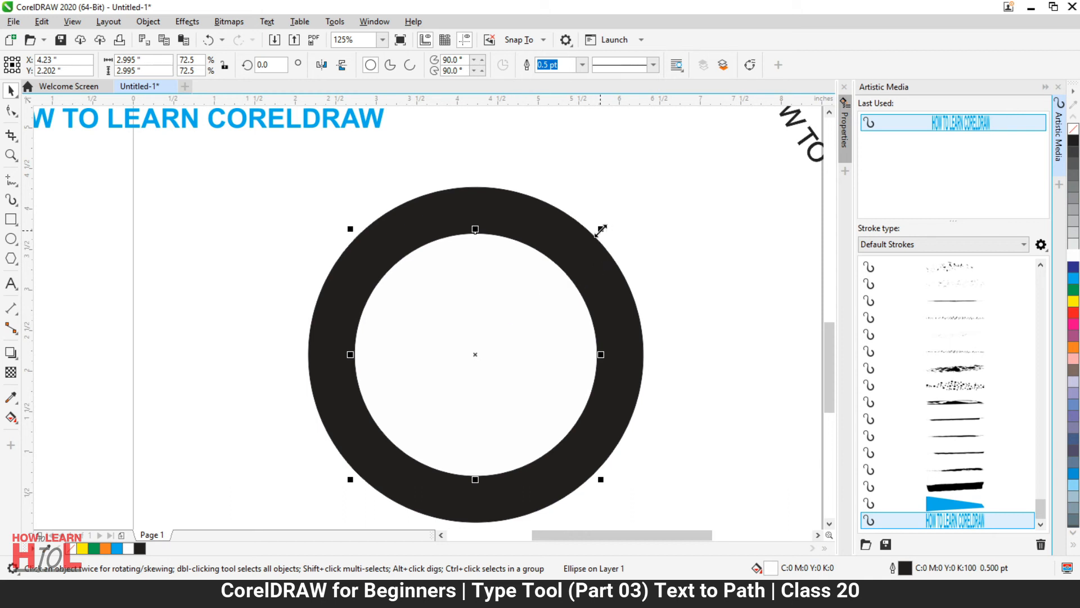
Add a concentric circle copy about 3.61 inches in diameter within the black ring, with no fill and a white outline
{"action": "left_click_drag", "start_coordinate": [602, 226], "coordinate": [635, 201]}
{"action": "left_click_drag", "start_coordinate": [602, 234], "coordinate": [639, 203]}
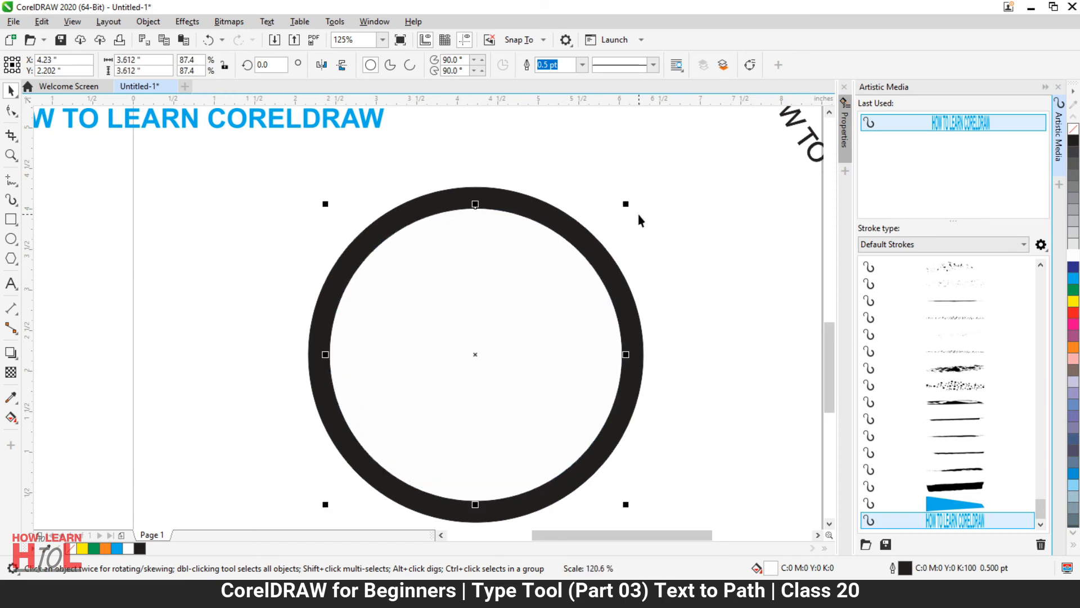
{"action": "left_click", "coordinate": [1073, 130]}
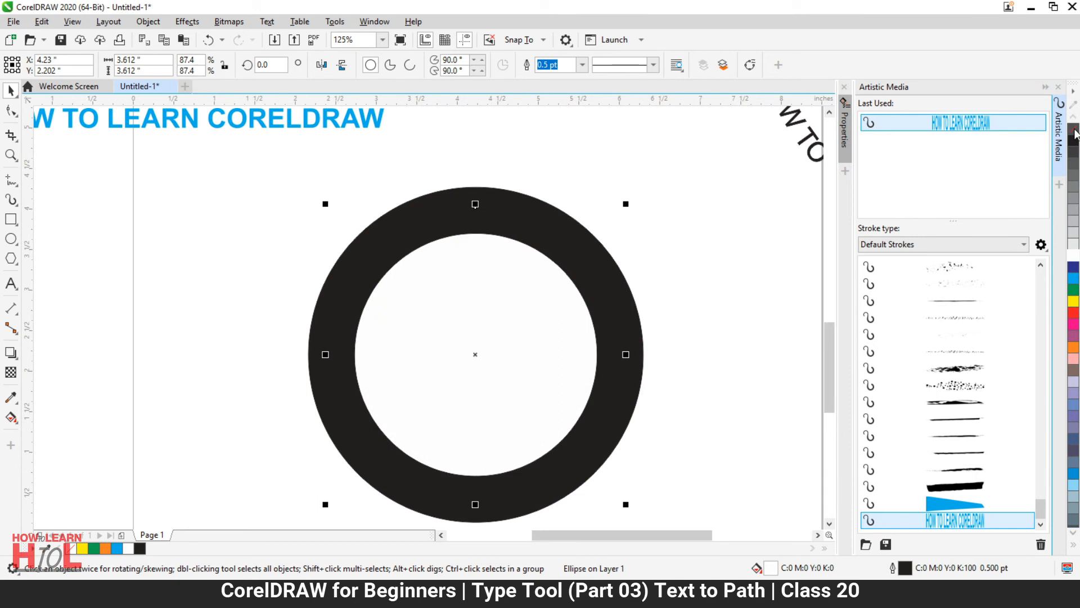
{"action": "right_click", "coordinate": [1077, 257]}
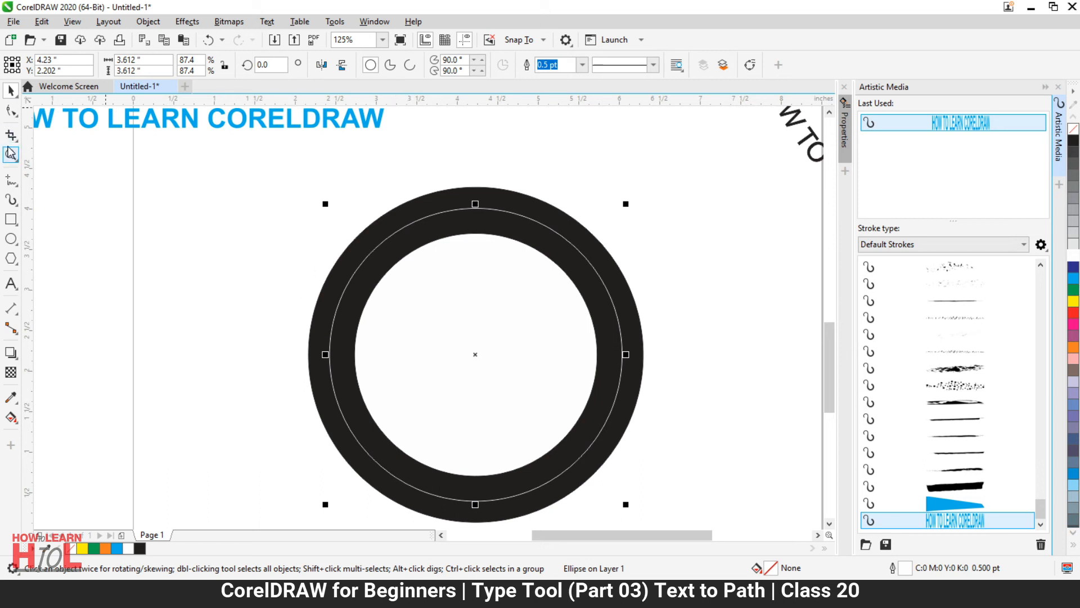
Place a horizontal guideline at about Y 2.81 inches and turn the white-outlined circle into an upper arc ending at the guideline on both sides
{"action": "left_click_drag", "start_coordinate": [604, 105], "coordinate": [625, 303]}
{"action": "left_click_drag", "start_coordinate": [624, 305], "coordinate": [625, 305]}
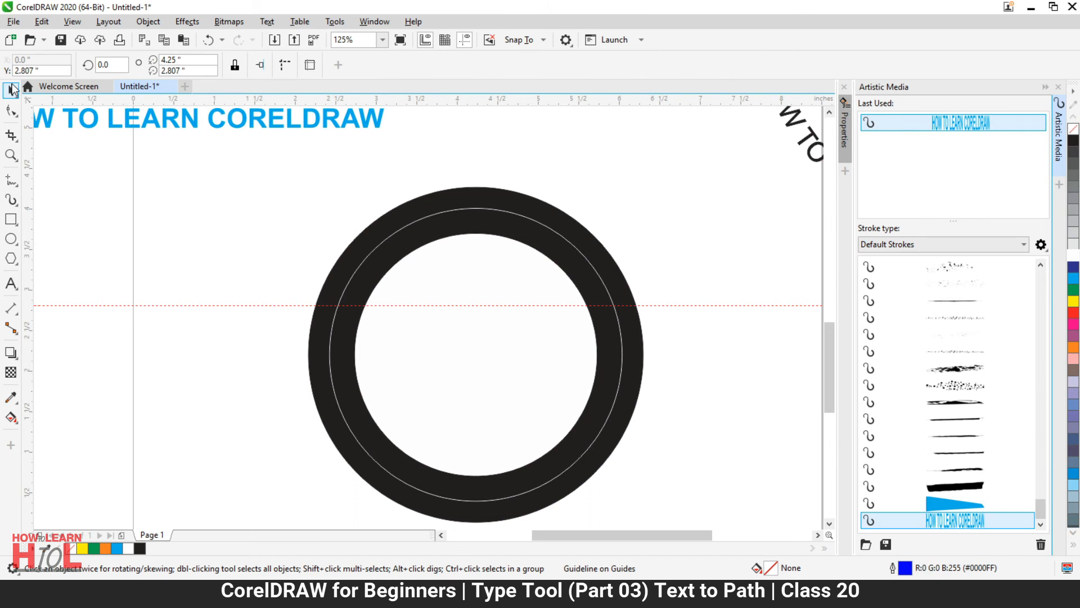
{"action": "left_click", "coordinate": [484, 209]}
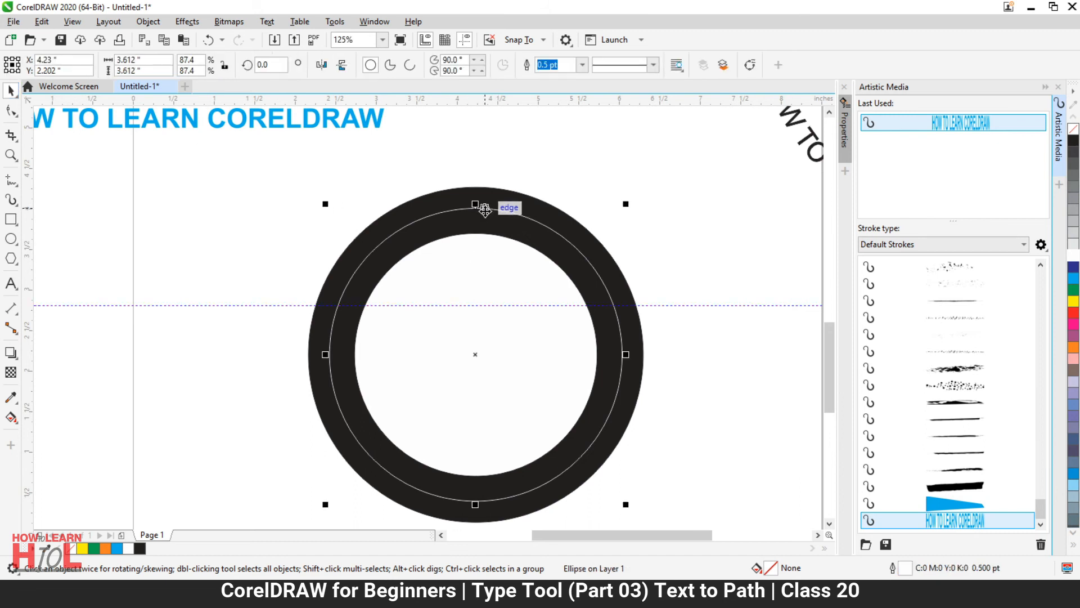
{"action": "left_click", "coordinate": [410, 65]}
{"action": "left_click", "coordinate": [11, 111]}
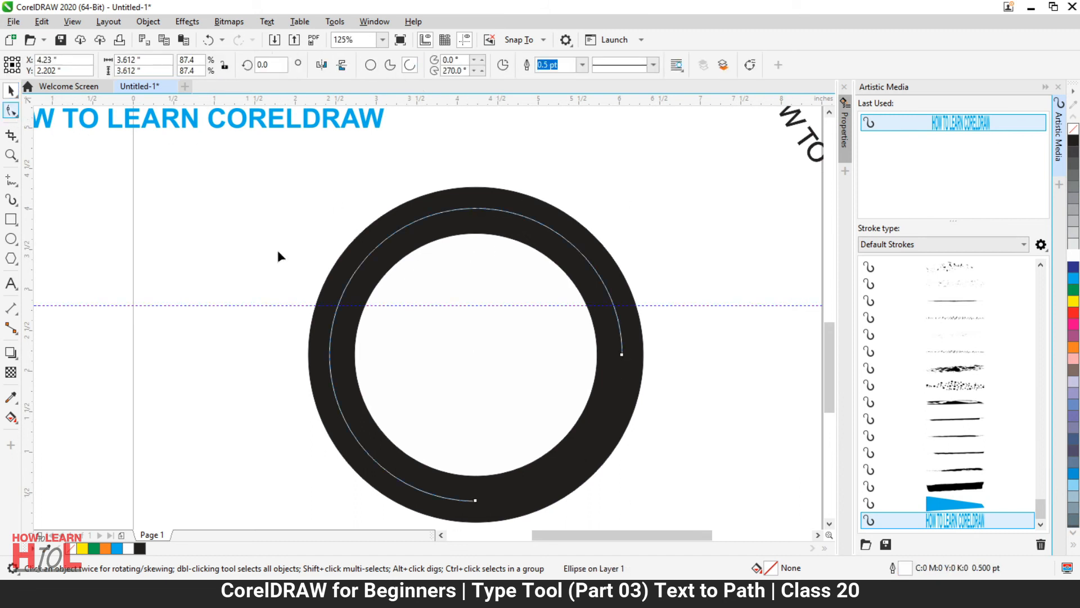
{"action": "left_click_drag", "start_coordinate": [622, 355], "coordinate": [614, 306]}
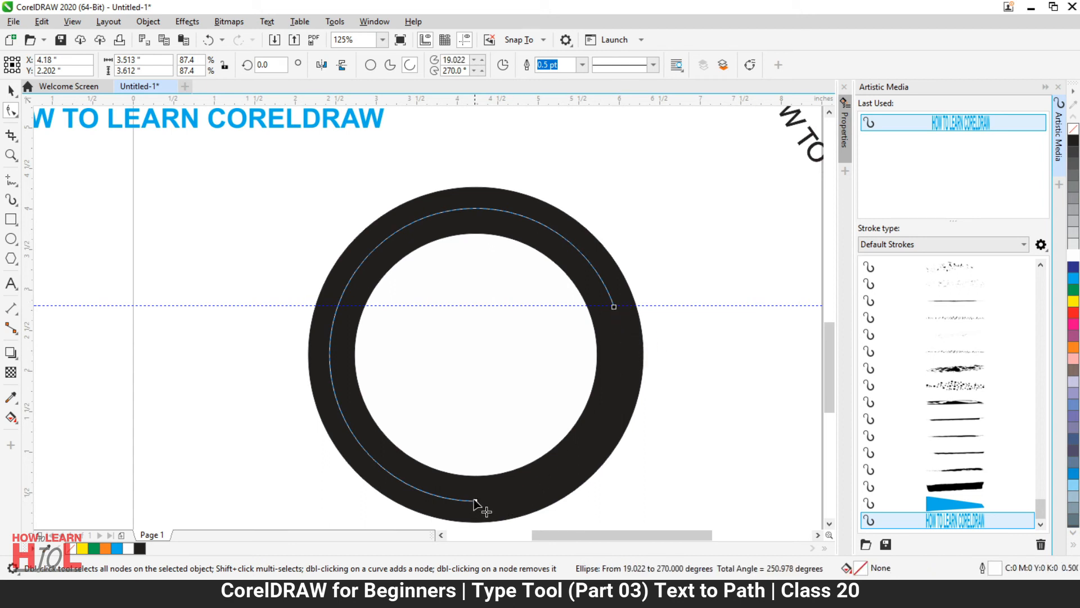
{"action": "left_click_drag", "start_coordinate": [475, 500], "coordinate": [326, 306]}
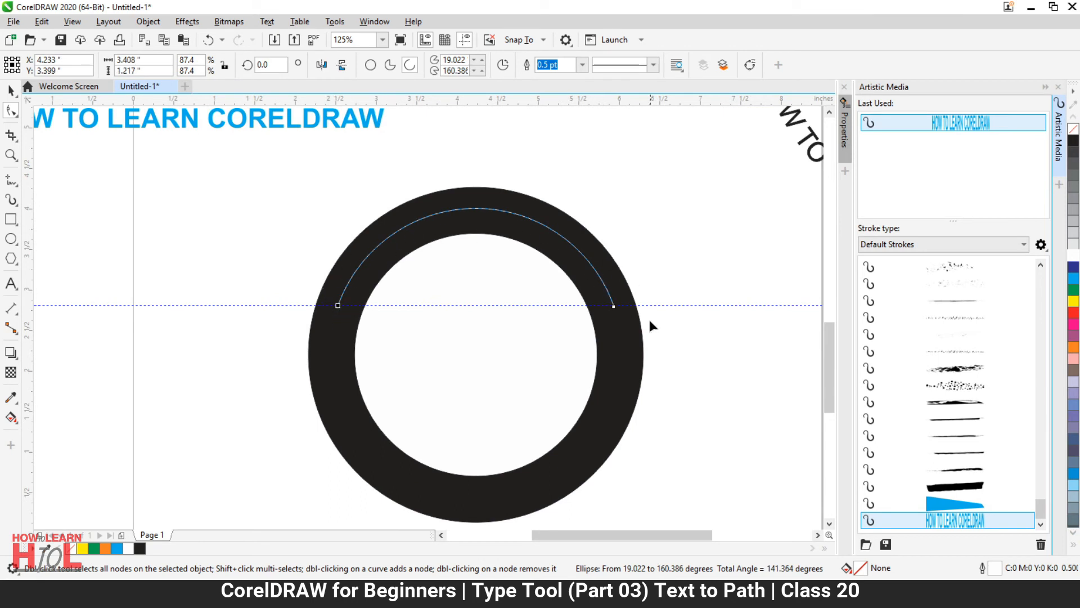
Apply the saved HOW TO LEARN CORELDRAW brush stroke to the upper arc and set its stroke width to 0.03 inches
{"action": "left_click", "coordinate": [12, 91]}
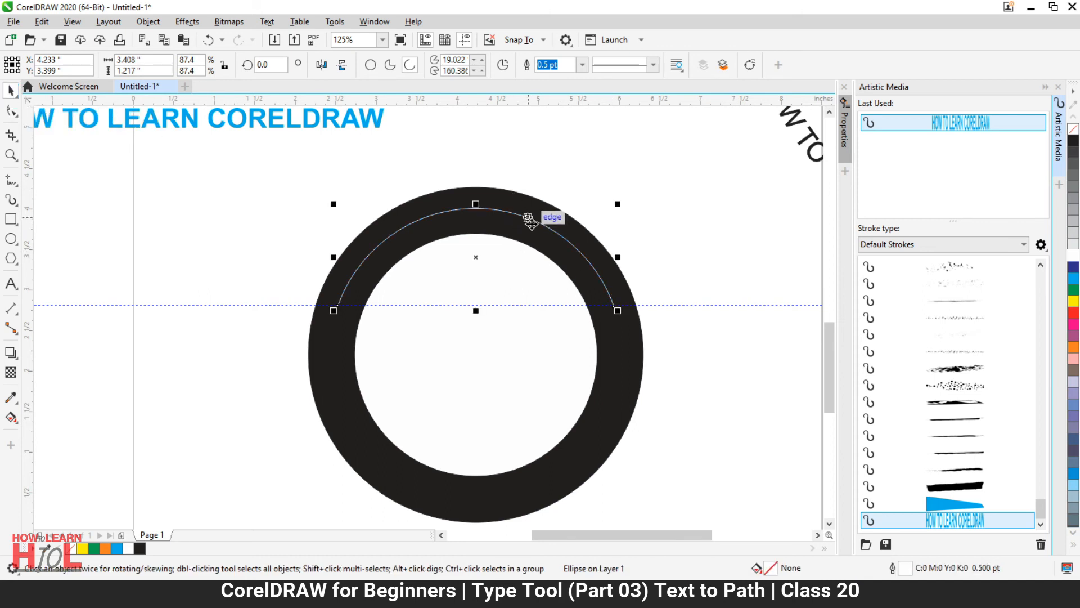
{"action": "left_click", "coordinate": [949, 522]}
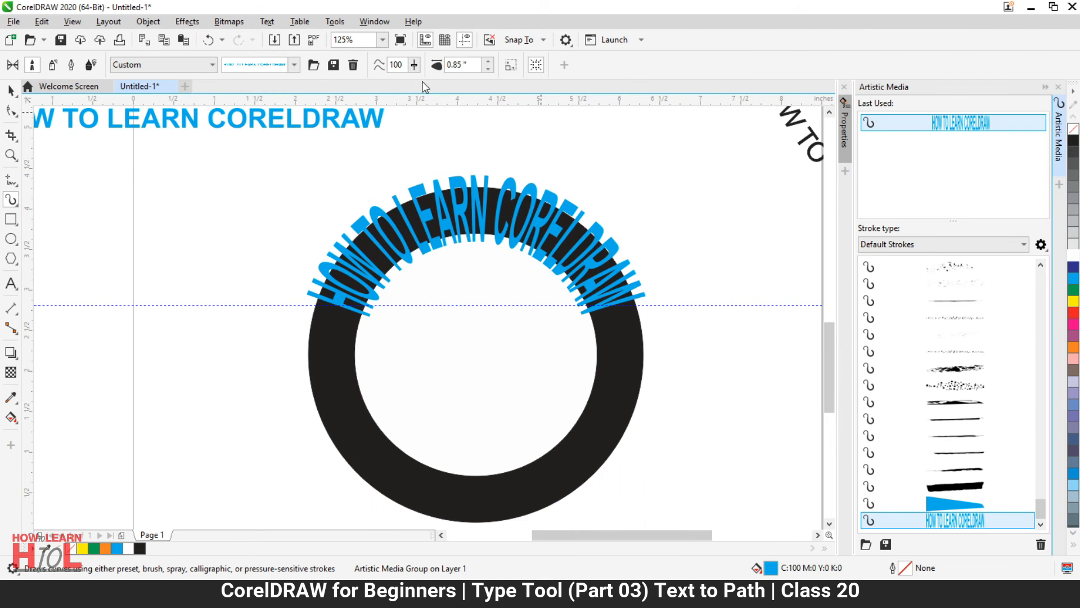
{"action": "left_click_drag", "start_coordinate": [469, 64], "coordinate": [360, 63]}
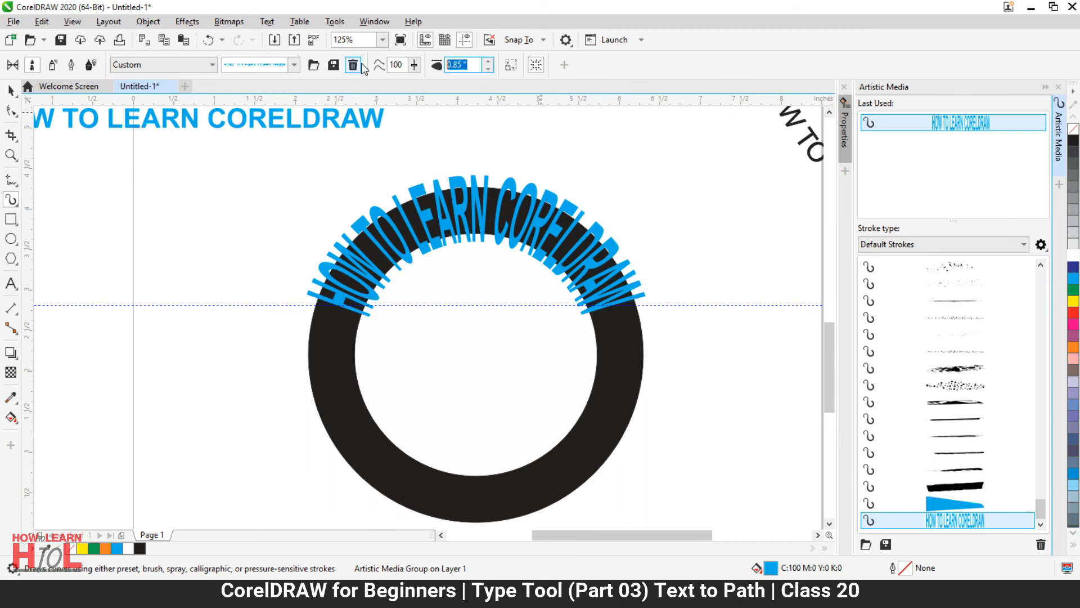
{"action": "type", "text": "0.03"}
{"action": "key", "text": "Return"}
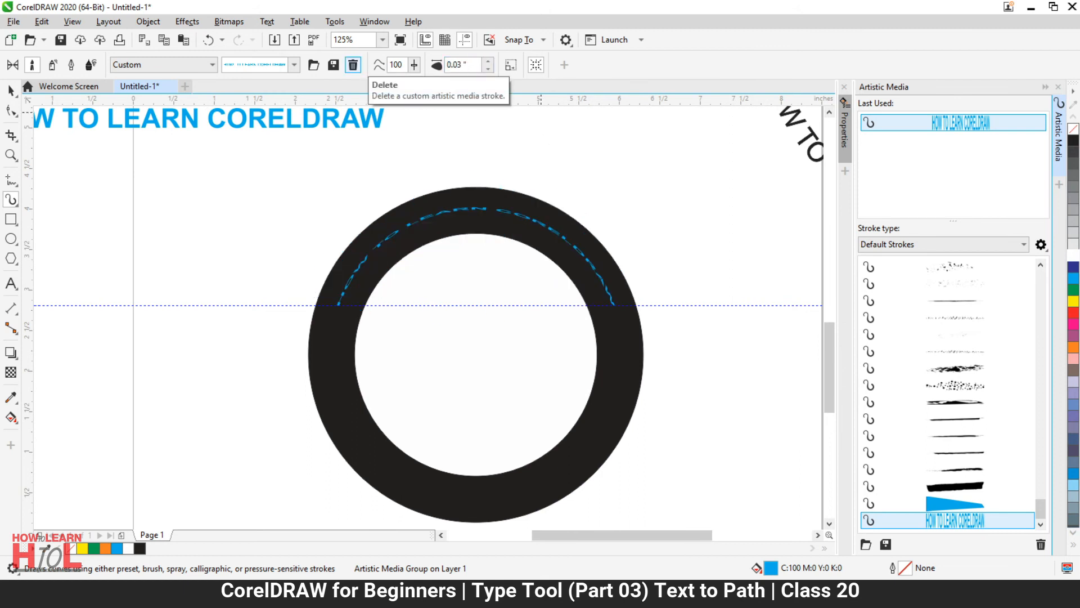
Increase the arc text's stroke width to 0.27 inches so it fits within the black ring, and fill the text with white
{"action": "left_click", "coordinate": [489, 61]}
{"action": "left_click", "coordinate": [489, 61]}
{"action": "left_click", "coordinate": [489, 61]}
{"action": "left_click", "coordinate": [489, 61]}
{"action": "left_click", "coordinate": [490, 61]}
{"action": "left_click", "coordinate": [489, 62]}
{"action": "left_click", "coordinate": [489, 62]}
{"action": "left_click", "coordinate": [489, 61]}
{"action": "left_click", "coordinate": [488, 61]}
{"action": "left_click", "coordinate": [489, 61]}
{"action": "left_click", "coordinate": [489, 61]}
{"action": "left_click", "coordinate": [489, 61]}
{"action": "left_click", "coordinate": [489, 61]}
{"action": "left_click", "coordinate": [488, 61]}
{"action": "left_click", "coordinate": [489, 61]}
{"action": "left_click", "coordinate": [489, 61]}
{"action": "left_click", "coordinate": [489, 62]}
{"action": "left_click", "coordinate": [488, 61]}
{"action": "left_click", "coordinate": [489, 61]}
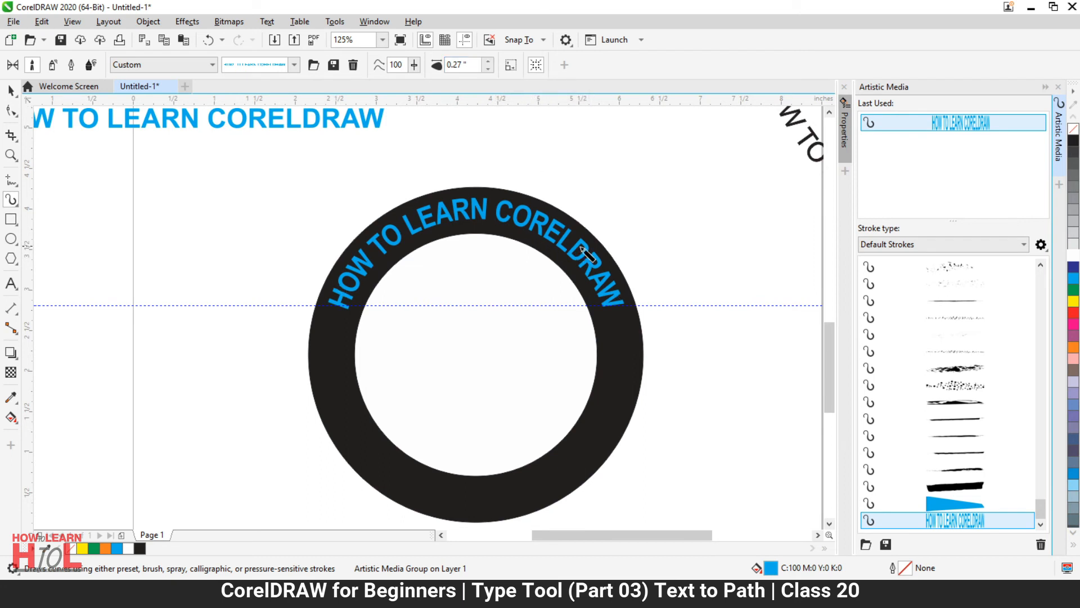
{"action": "left_click", "coordinate": [10, 89]}
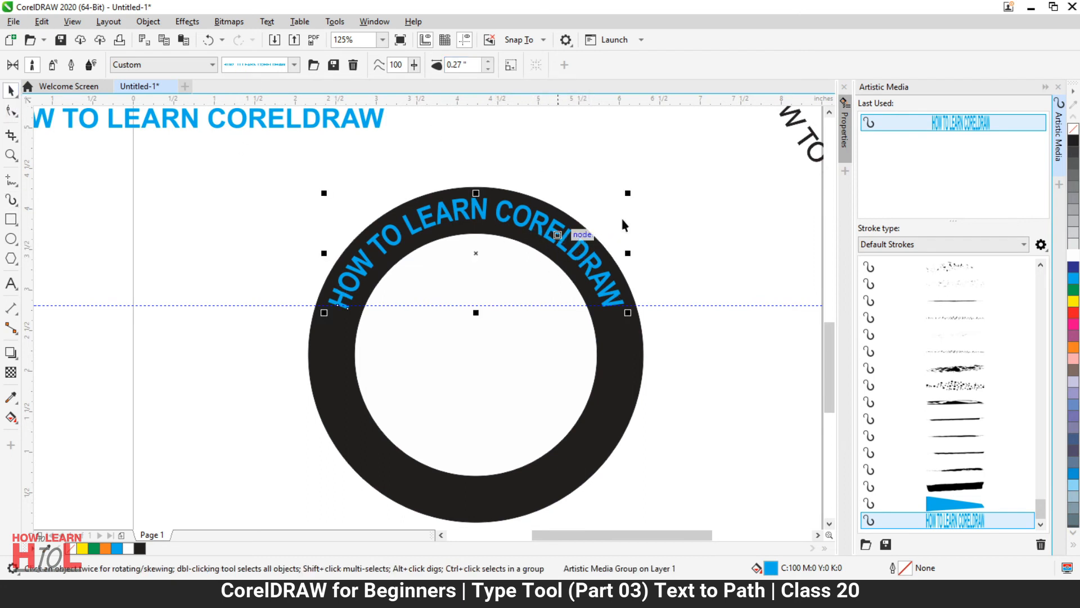
{"action": "left_click", "coordinate": [1074, 256]}
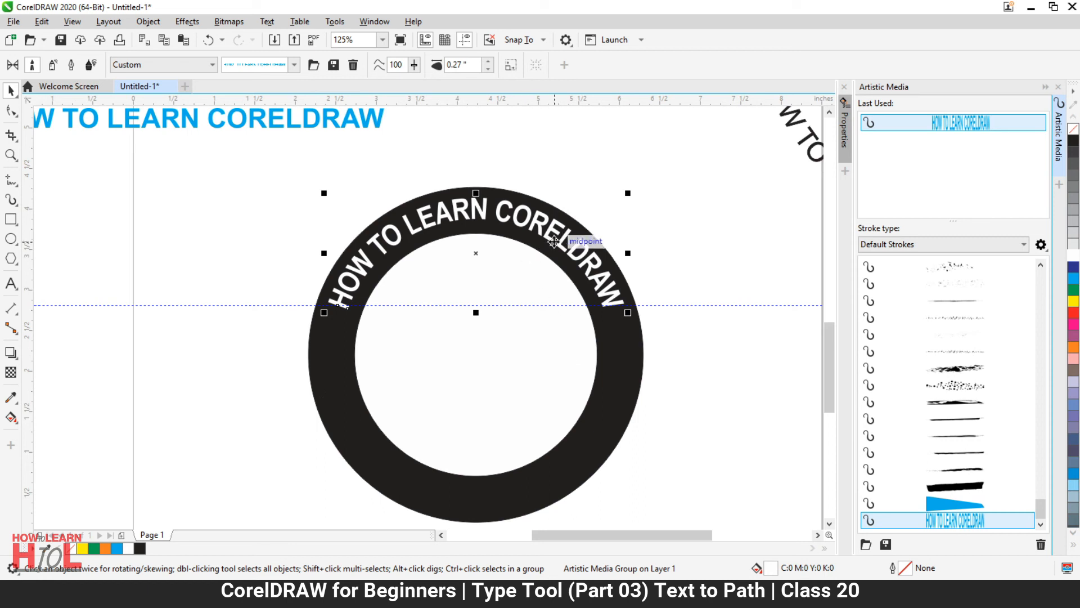
Turn the upper text's arc path into a lower arc from about 202 to 338 degrees, with its ends level at a second horizontal guideline
{"action": "left_click", "coordinate": [629, 262]}
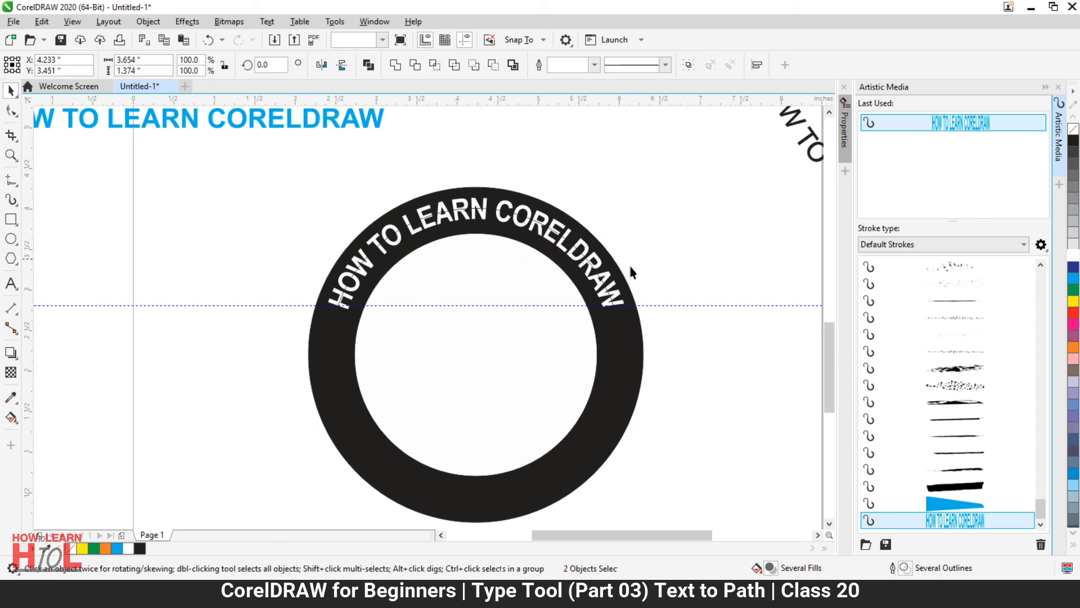
{"action": "left_click", "coordinate": [595, 268]}
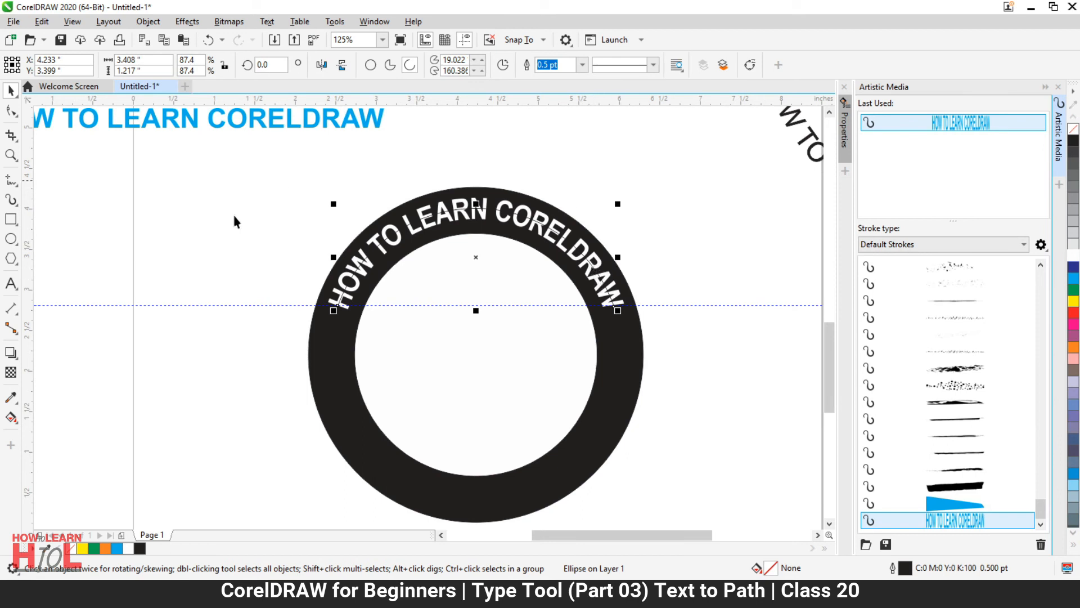
{"action": "left_click", "coordinate": [12, 110]}
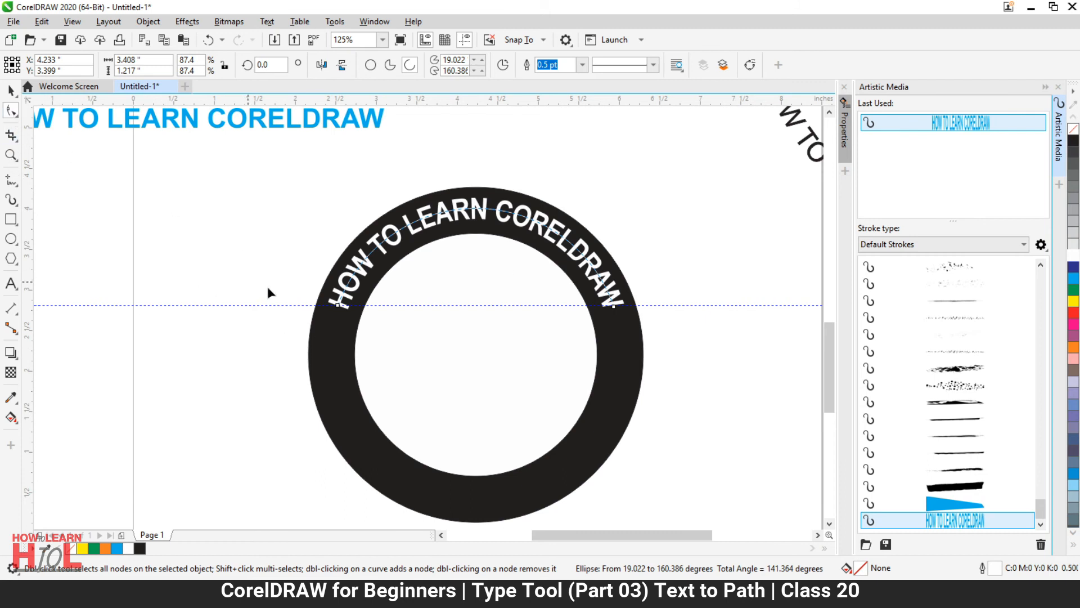
{"action": "left_click_drag", "start_coordinate": [338, 304], "coordinate": [626, 417]}
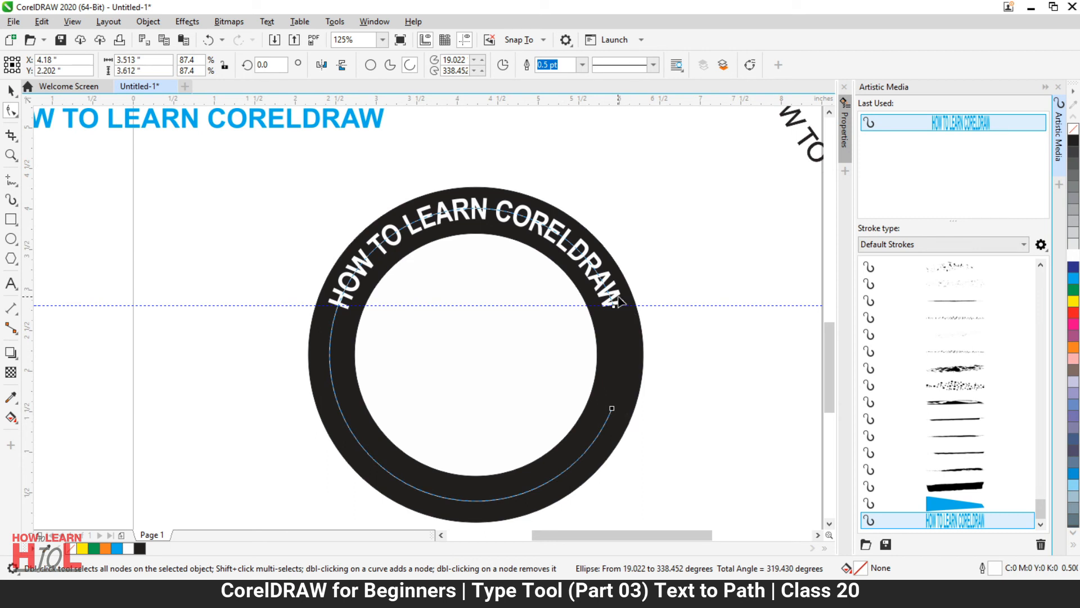
{"action": "left_click_drag", "start_coordinate": [613, 306], "coordinate": [340, 410]}
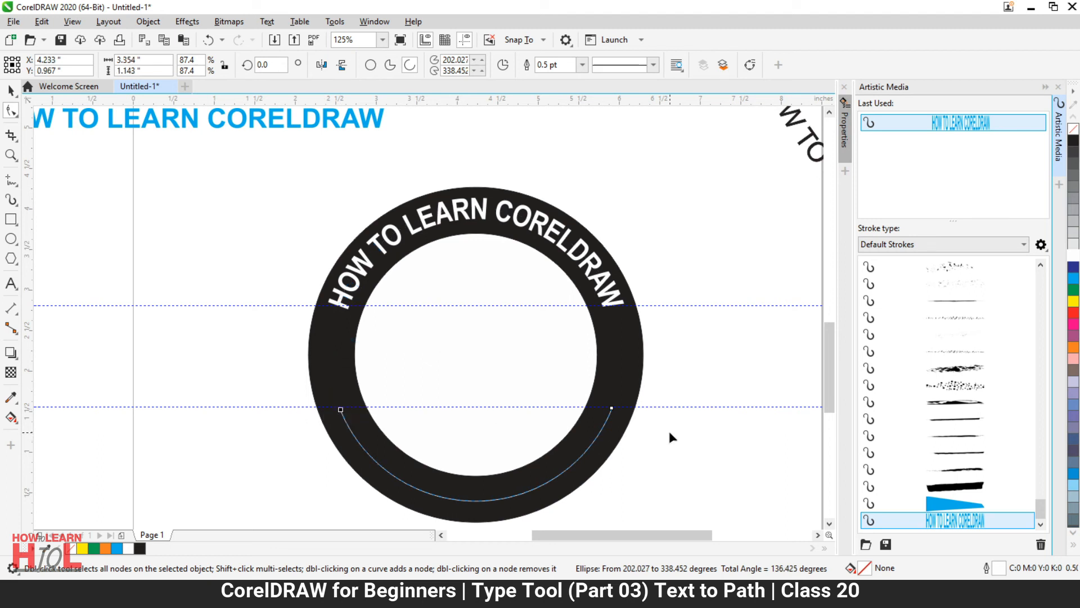
Mirror the blue HOW TO LEARN CORELDRAW text vertically and horizontally, and fill it with black away from the badge
{"action": "scroll", "coordinate": [527, 291], "scroll_direction": "down", "scroll_amount": 1}
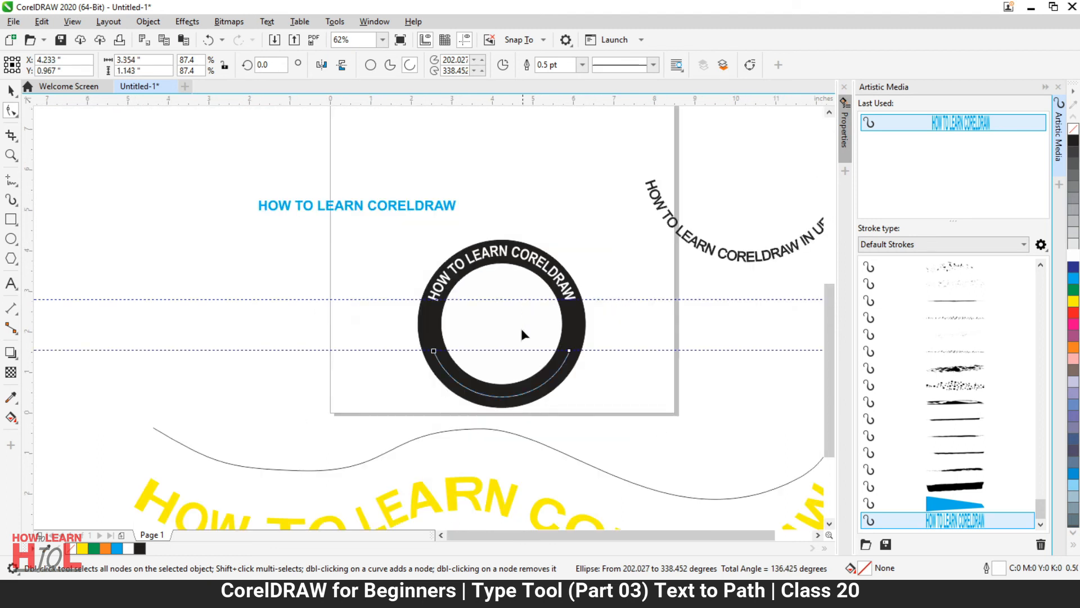
{"action": "left_click", "coordinate": [11, 90]}
{"action": "left_click", "coordinate": [387, 207]}
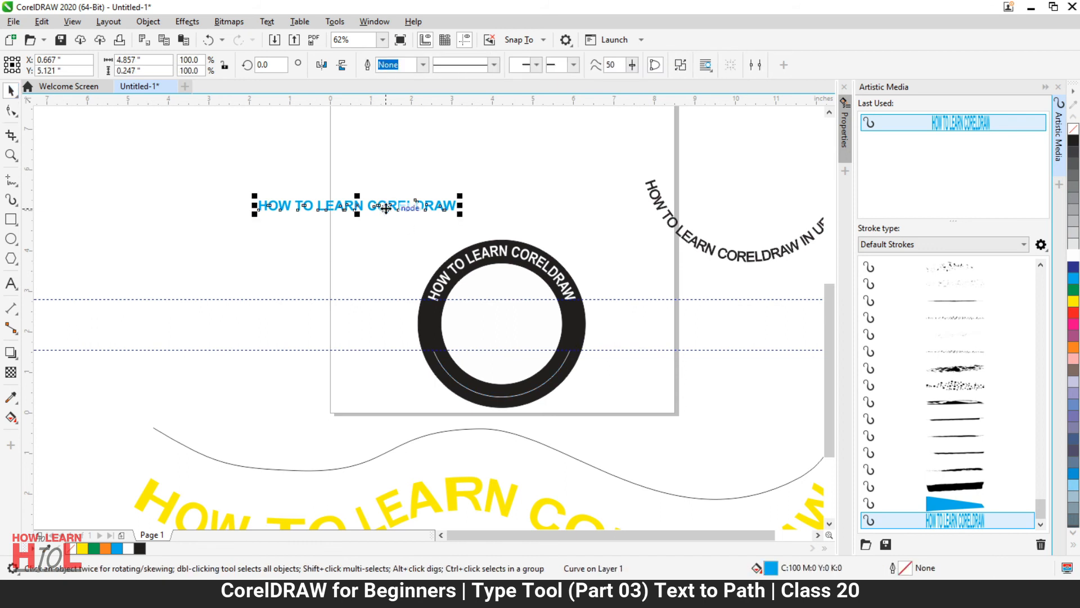
{"action": "left_click", "coordinate": [341, 65]}
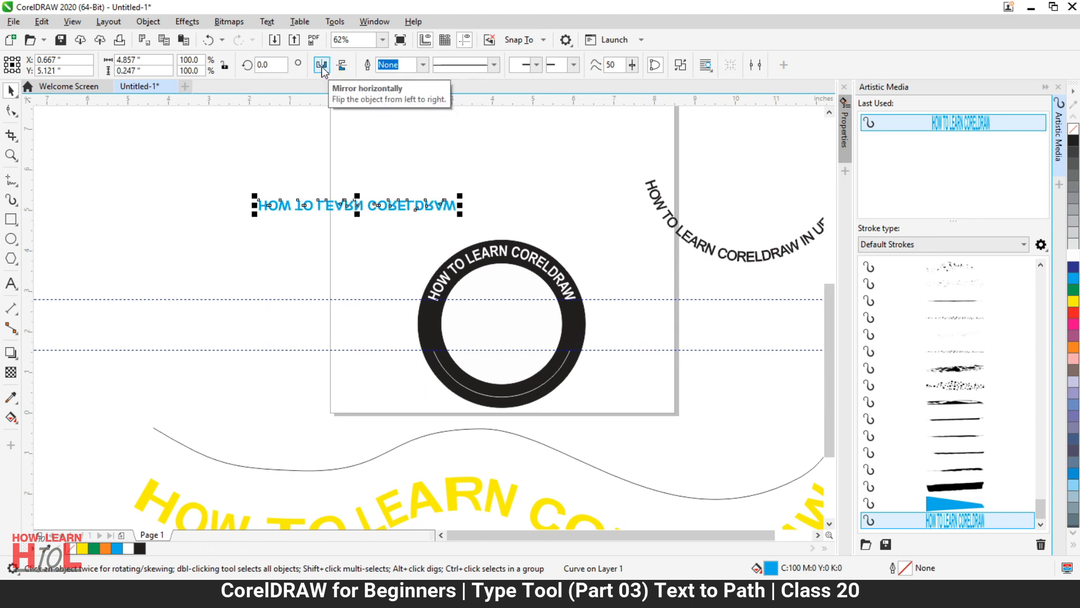
{"action": "left_click", "coordinate": [322, 66]}
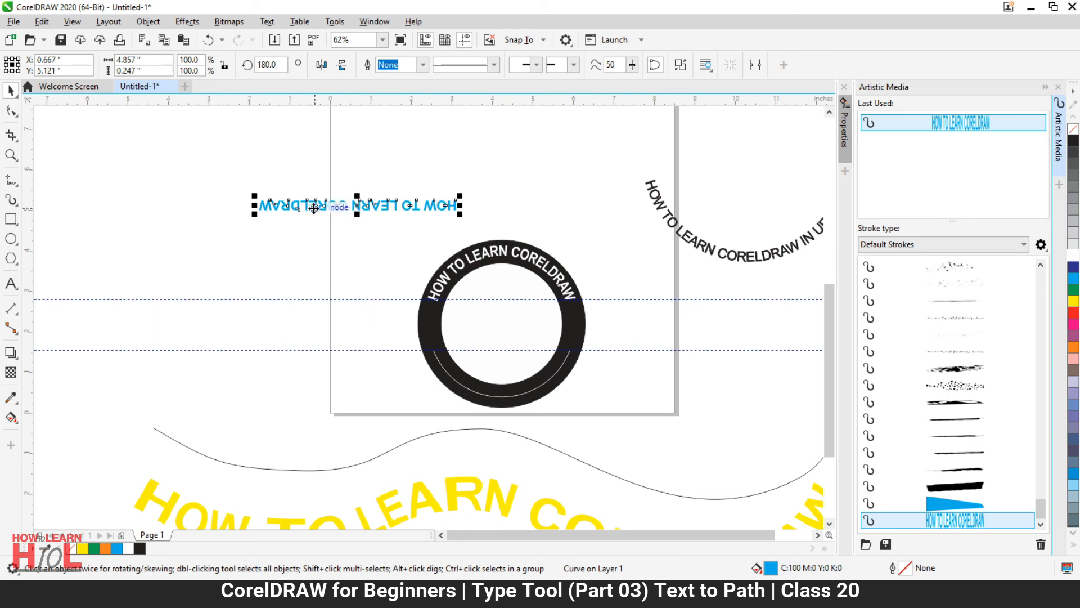
{"action": "left_click_drag", "start_coordinate": [314, 208], "coordinate": [249, 194]}
{"action": "left_click", "coordinate": [1074, 141]}
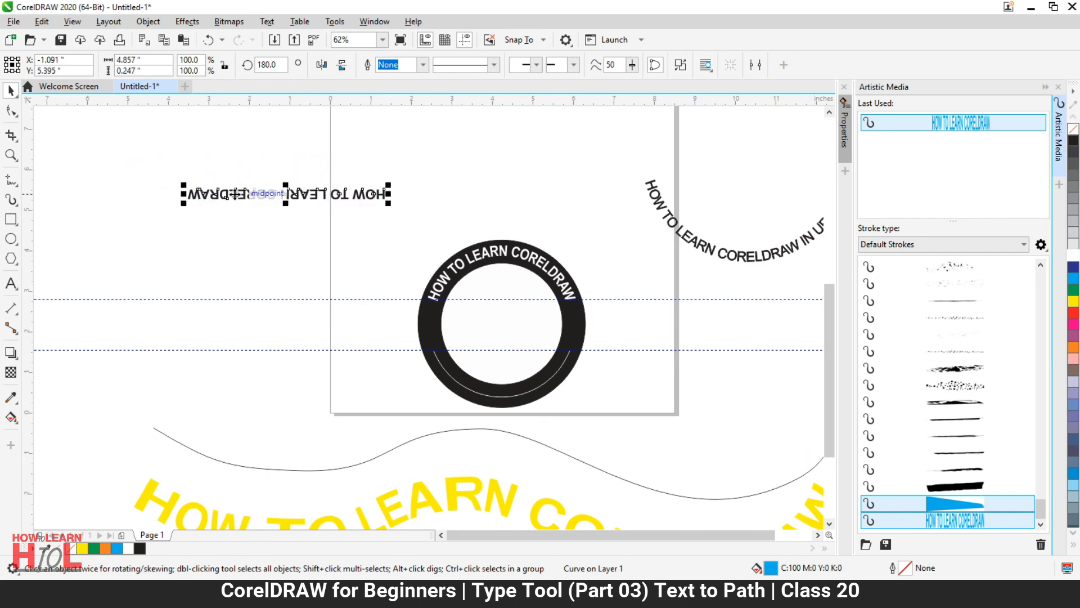
Save the flipped text as a new brush stroke in the Artistic Media folder, under a HOW TO ELARN file name ending in 2
{"action": "mouse_move", "coordinate": [233, 193]}
{"action": "left_mouse_down"}
{"action": "mouse_move", "coordinate": [579, 410]}
{"action": "mouse_move", "coordinate": [899, 519]}
{"action": "left_mouse_up"}
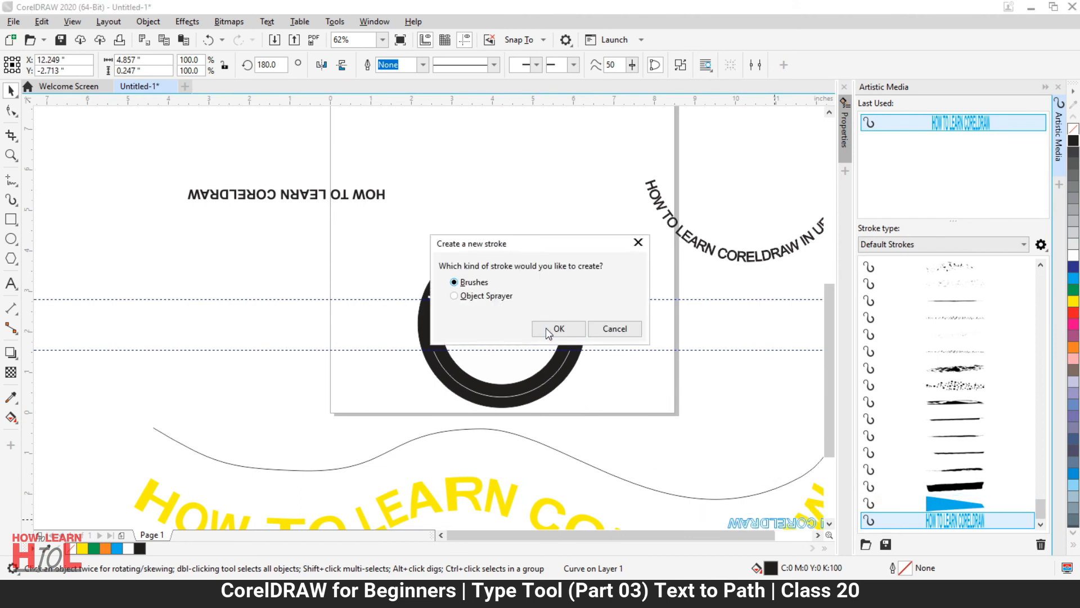
{"action": "left_click", "coordinate": [555, 329]}
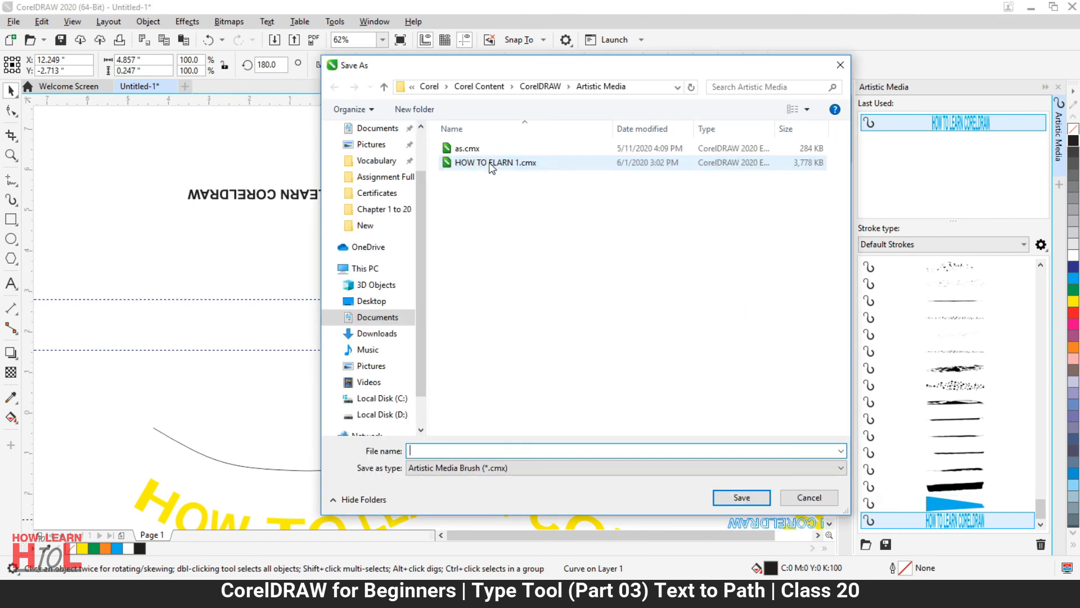
{"action": "left_click", "coordinate": [491, 163]}
{"action": "left_click_drag", "start_coordinate": [512, 450], "coordinate": [474, 450]}
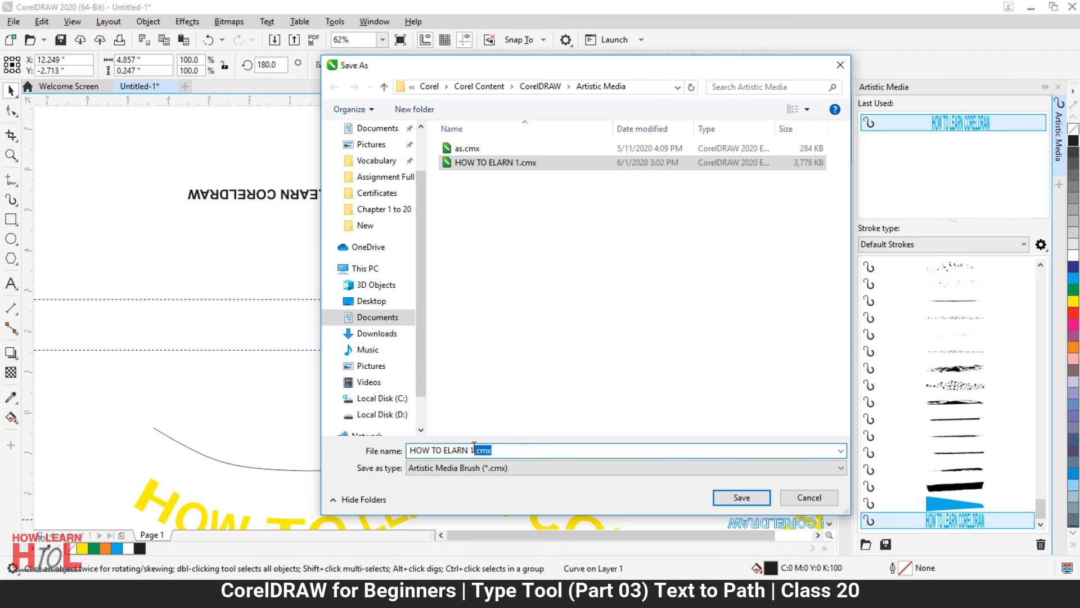
{"action": "type", "text": "2"}
{"action": "left_click", "coordinate": [742, 497]}
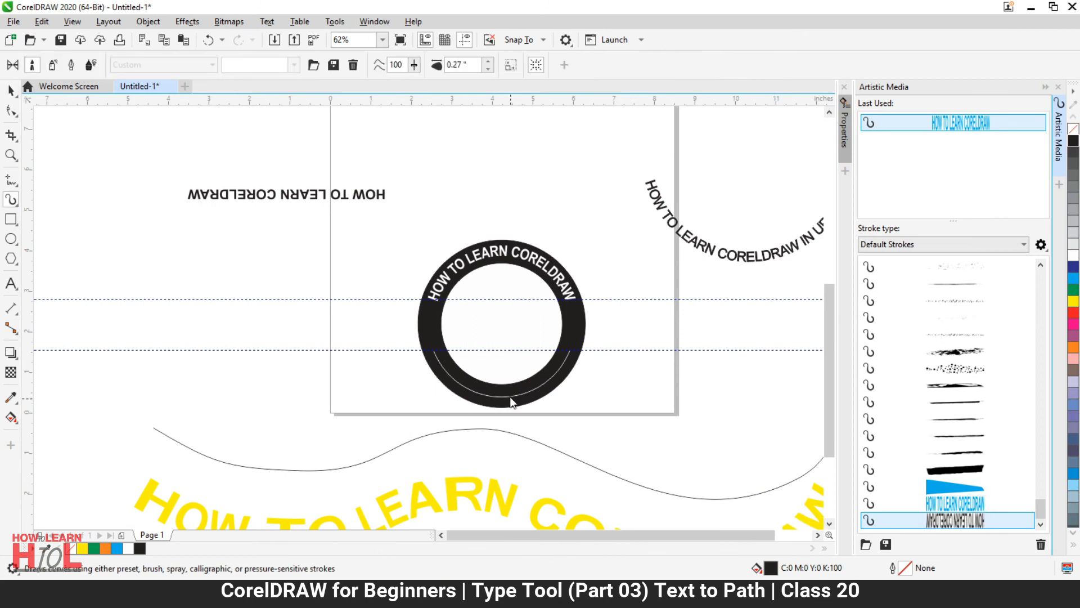
Apply the flipped HOW TO LEARN CORELDRAW brush stroke to the lower arc in the ring and fill its text with white
{"action": "left_click", "coordinate": [512, 395]}
{"action": "left_click", "coordinate": [10, 88]}
{"action": "key", "text": "z"}
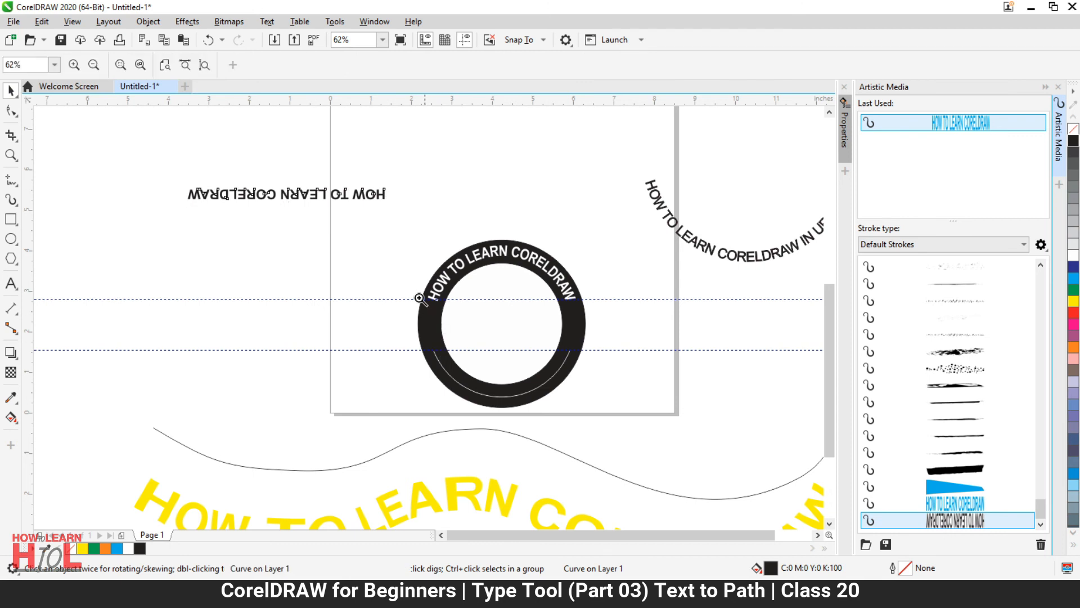
{"action": "left_click", "coordinate": [626, 419]}
{"action": "left_click", "coordinate": [10, 90]}
{"action": "left_click", "coordinate": [400, 481]}
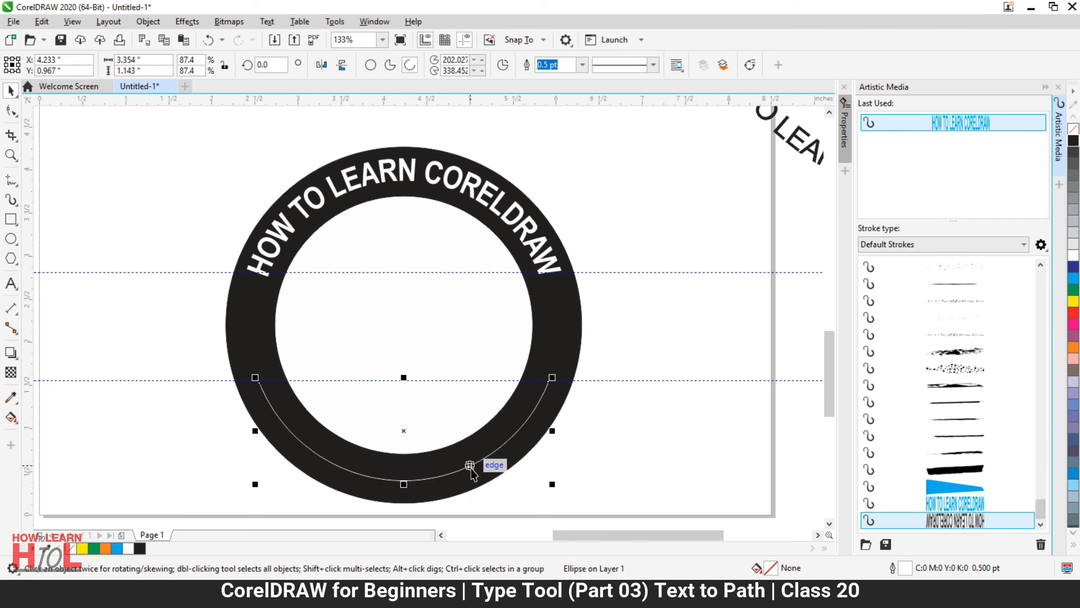
{"action": "left_click", "coordinate": [948, 518]}
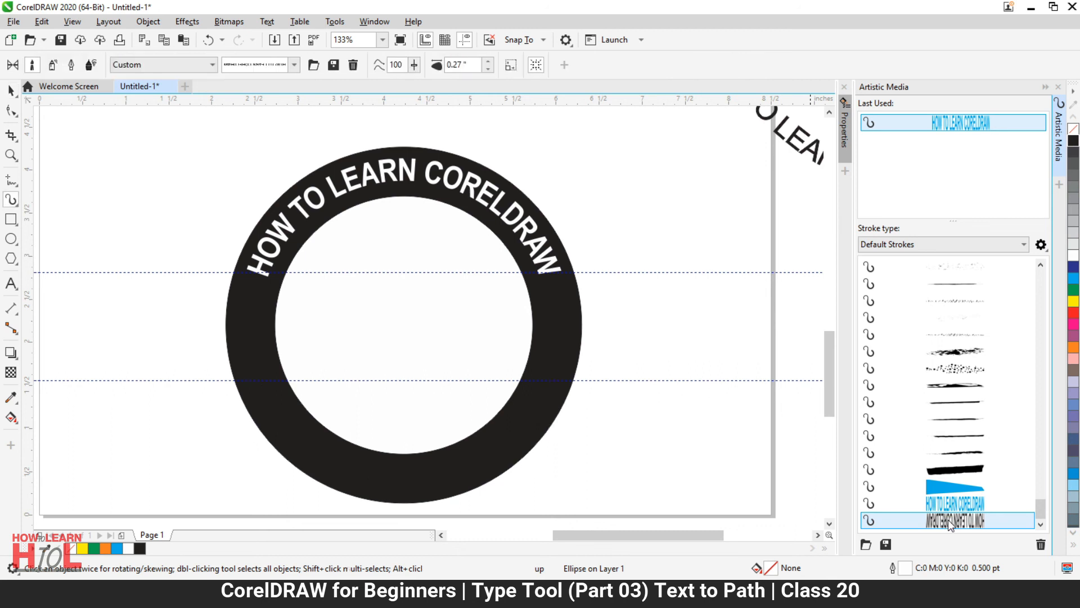
{"action": "left_click", "coordinate": [1073, 256]}
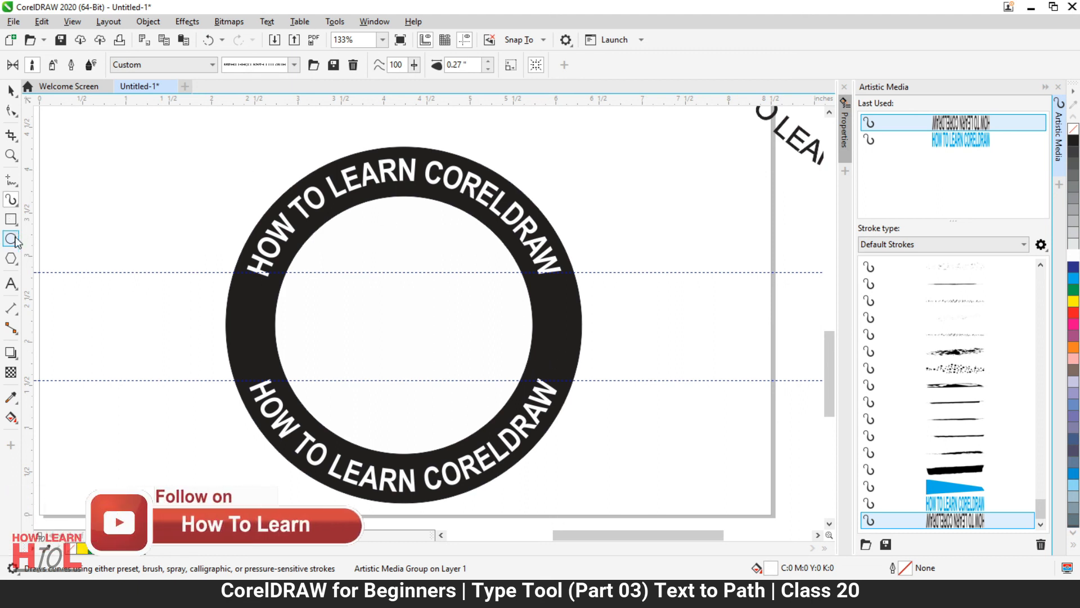
Draw a five-pointed star about 0.35 by 0.33 inches on the left side of the black ring and fill it with white
{"action": "left_click", "coordinate": [11, 258]}
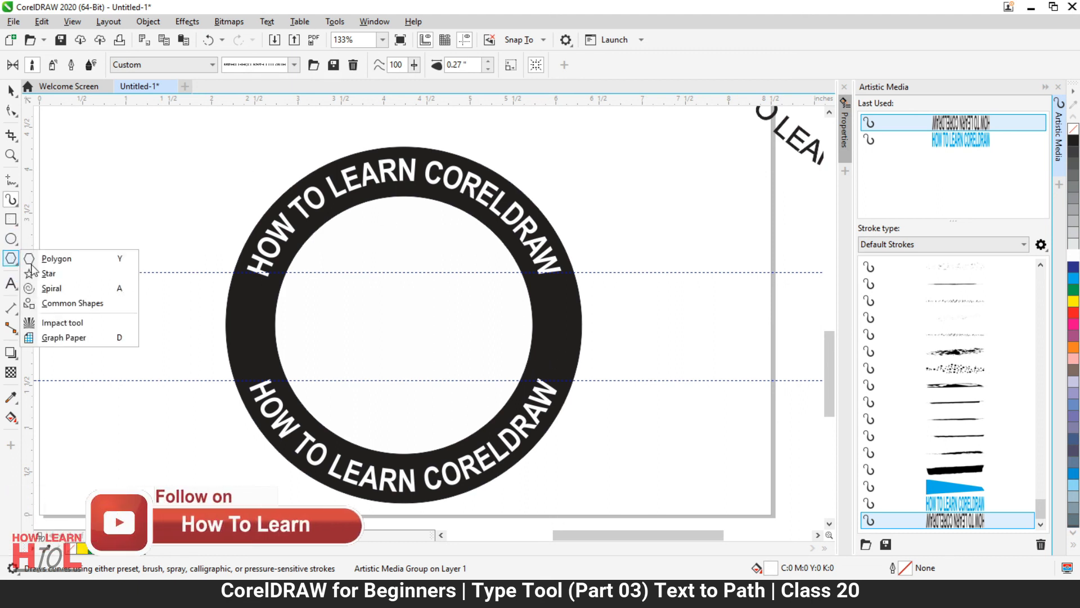
{"action": "left_click", "coordinate": [49, 274]}
{"action": "left_click_drag", "start_coordinate": [235, 294], "coordinate": [284, 339]}
{"action": "left_click", "coordinate": [11, 92]}
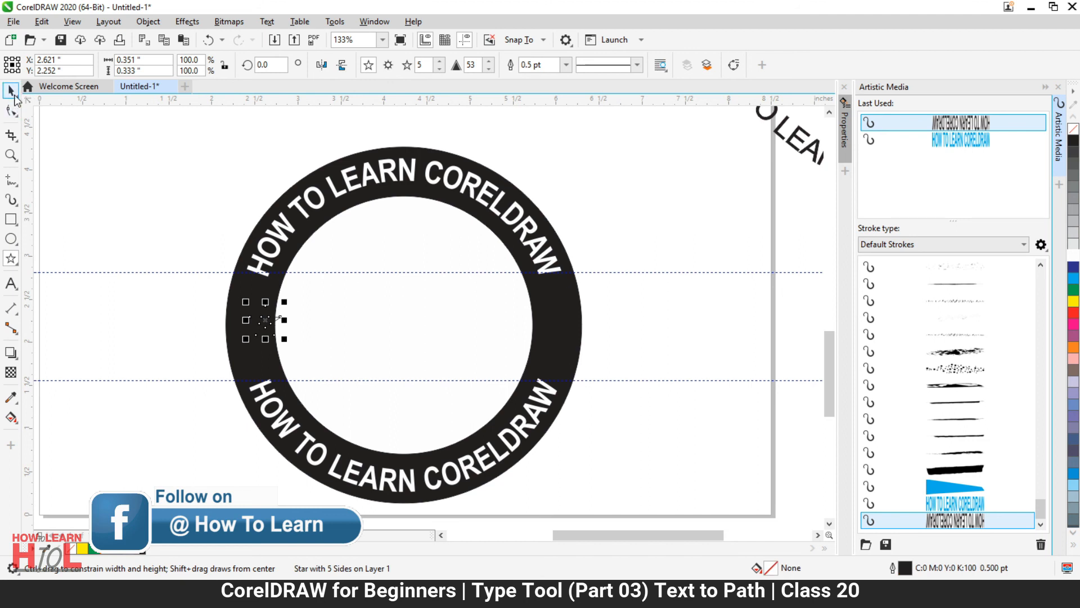
{"action": "left_click", "coordinate": [1072, 257]}
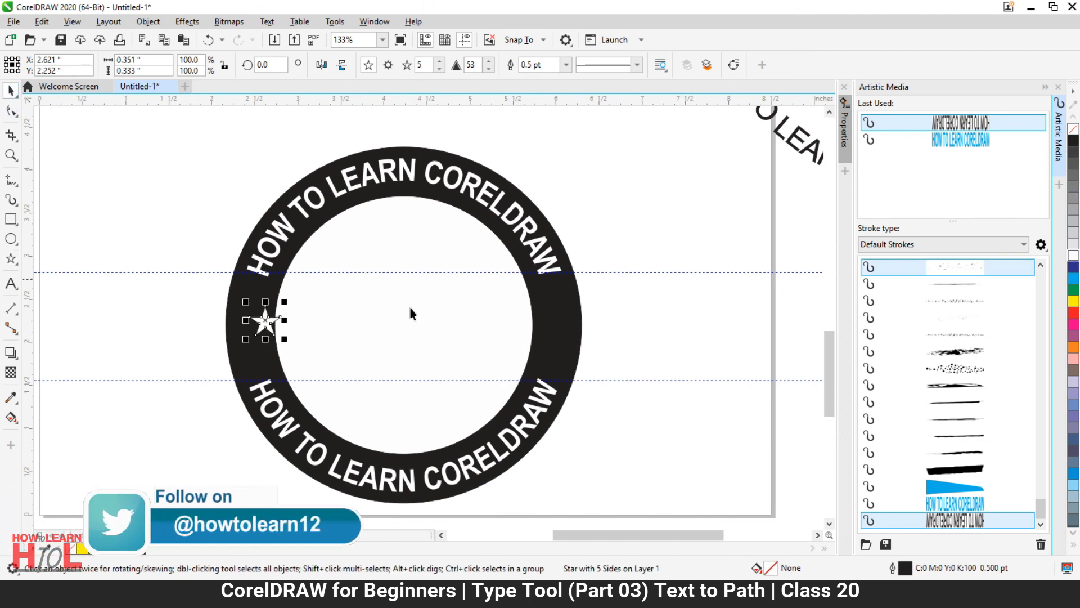
Copy the white star to the opposite side of the ring and align both stars at about Y 2.28 inches, between the two texts
{"action": "left_click_drag", "start_coordinate": [264, 322], "coordinate": [554, 323]}
{"action": "left_click", "coordinate": [651, 339]}
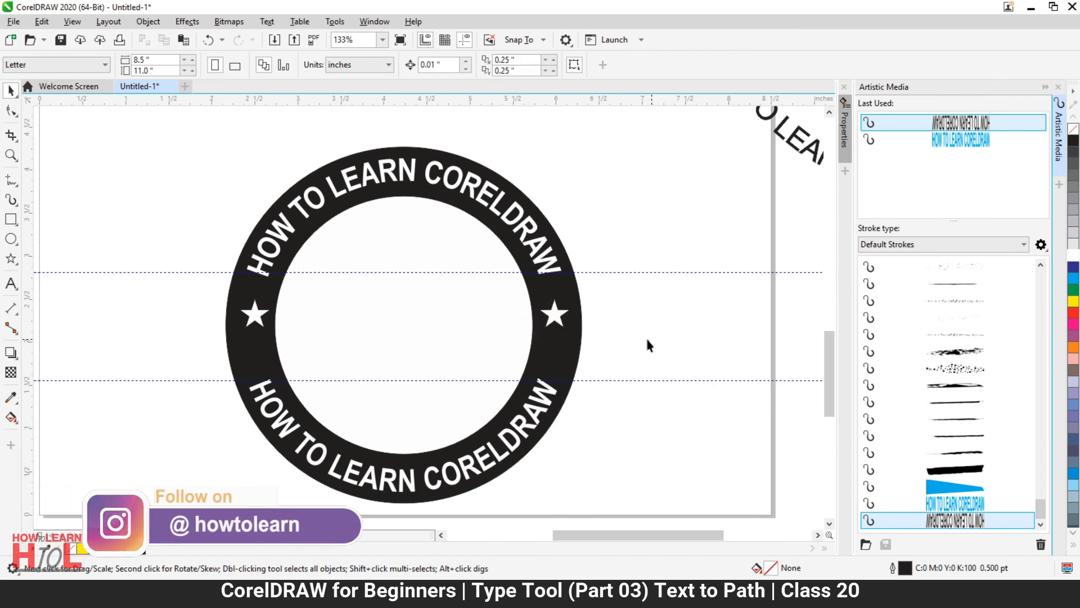
{"action": "left_click_drag", "start_coordinate": [183, 290], "coordinate": [560, 320]}
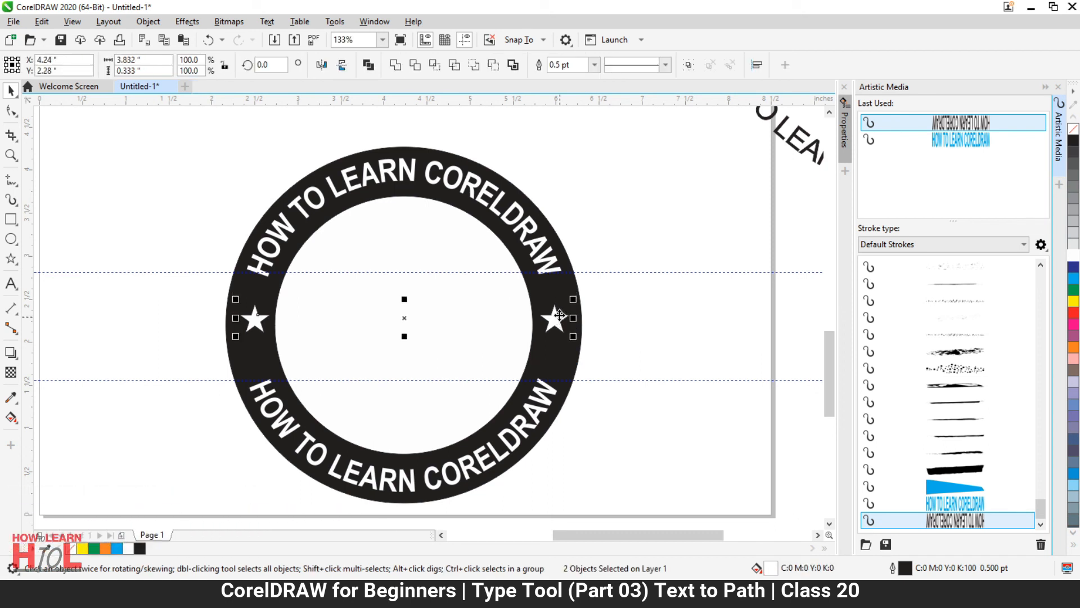
{"action": "left_click", "coordinate": [668, 337]}
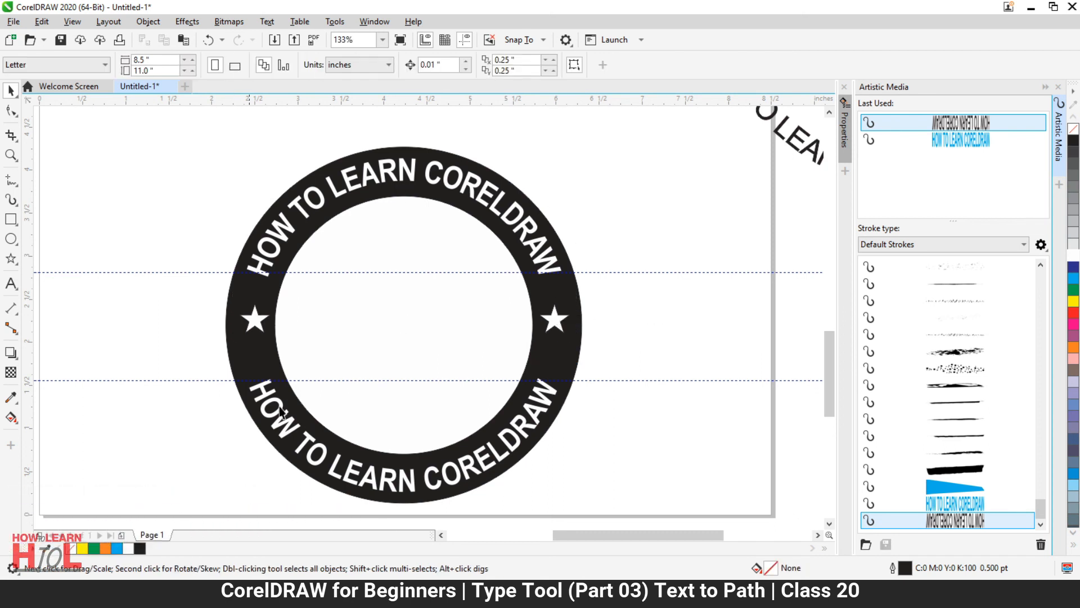